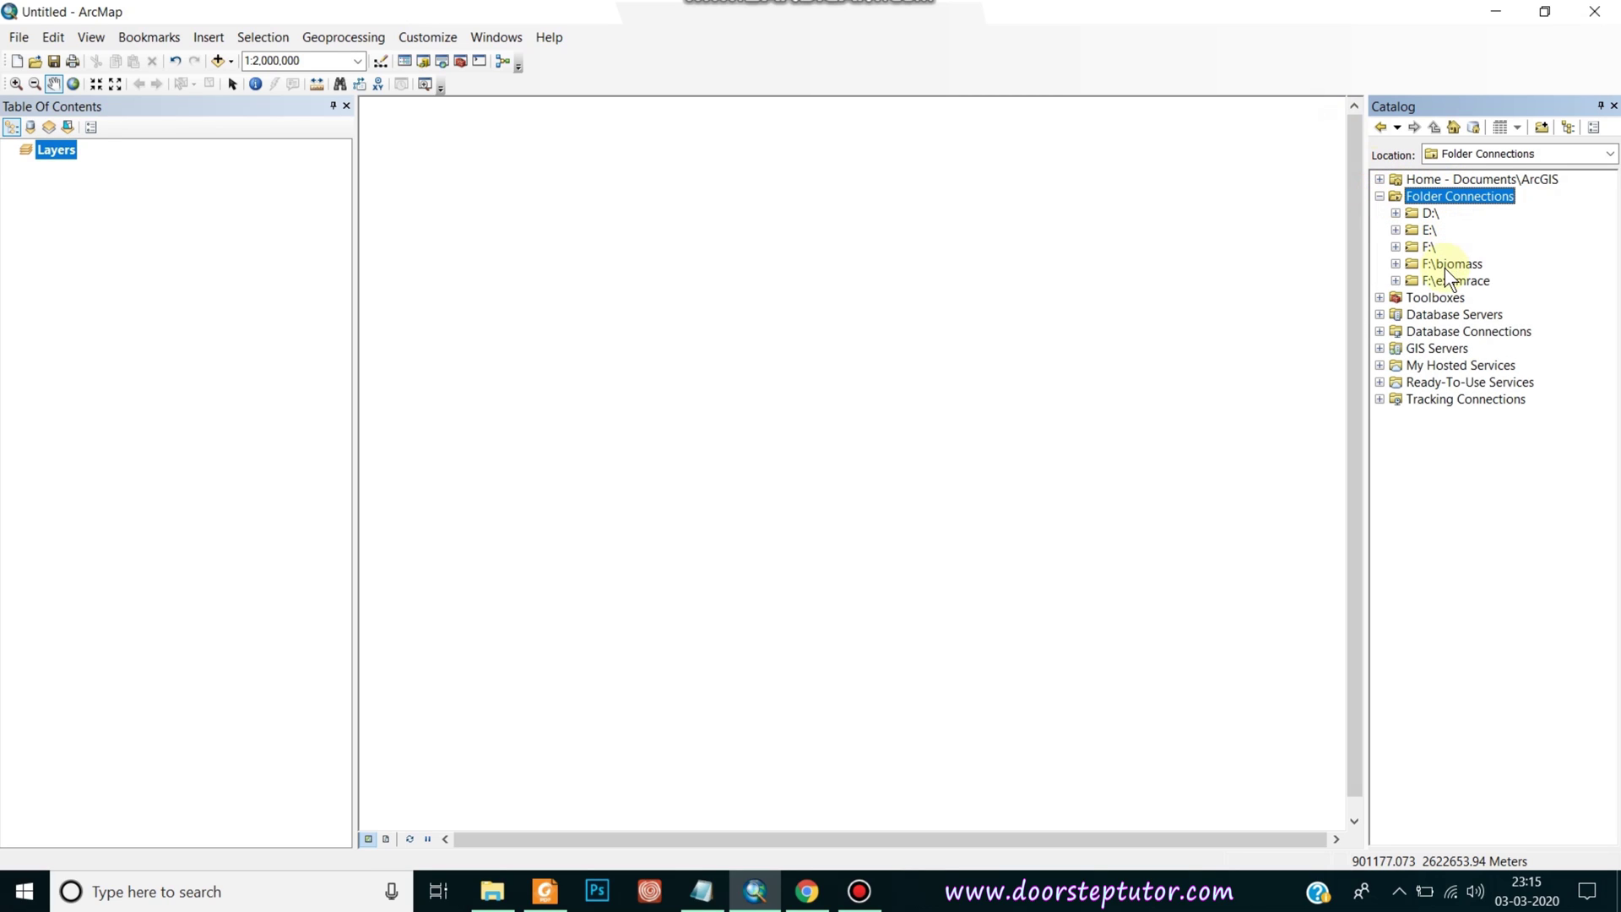
- Open Connect To Folder and cancel it, then expand the F:\examrace connection in the Catalog
right_click(1426, 198)
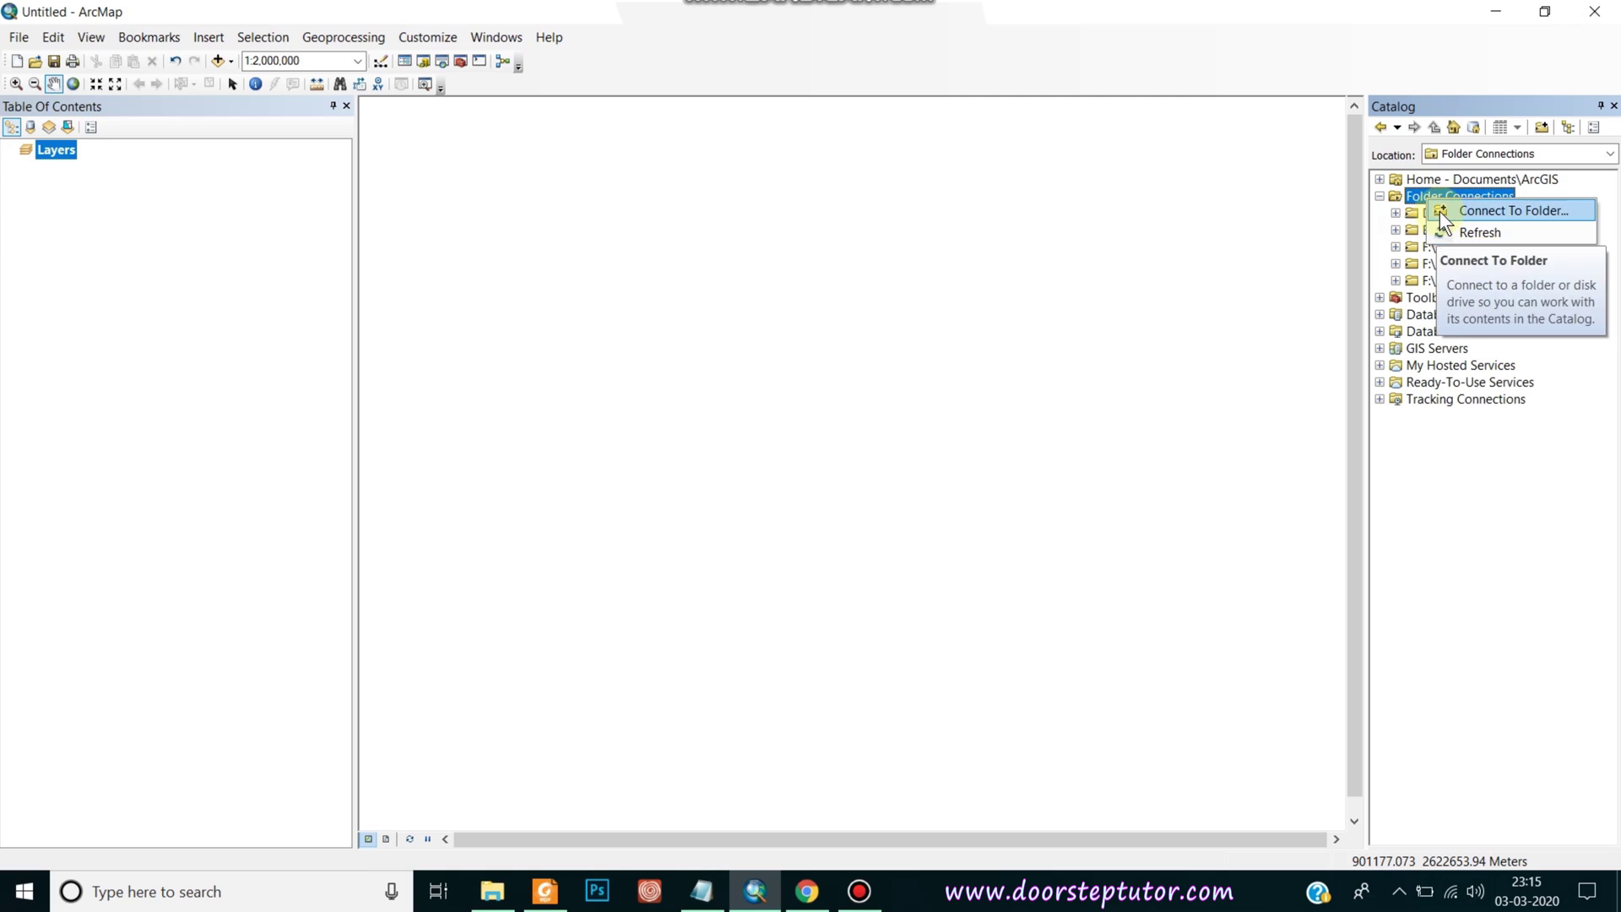
left_click(1440, 212)
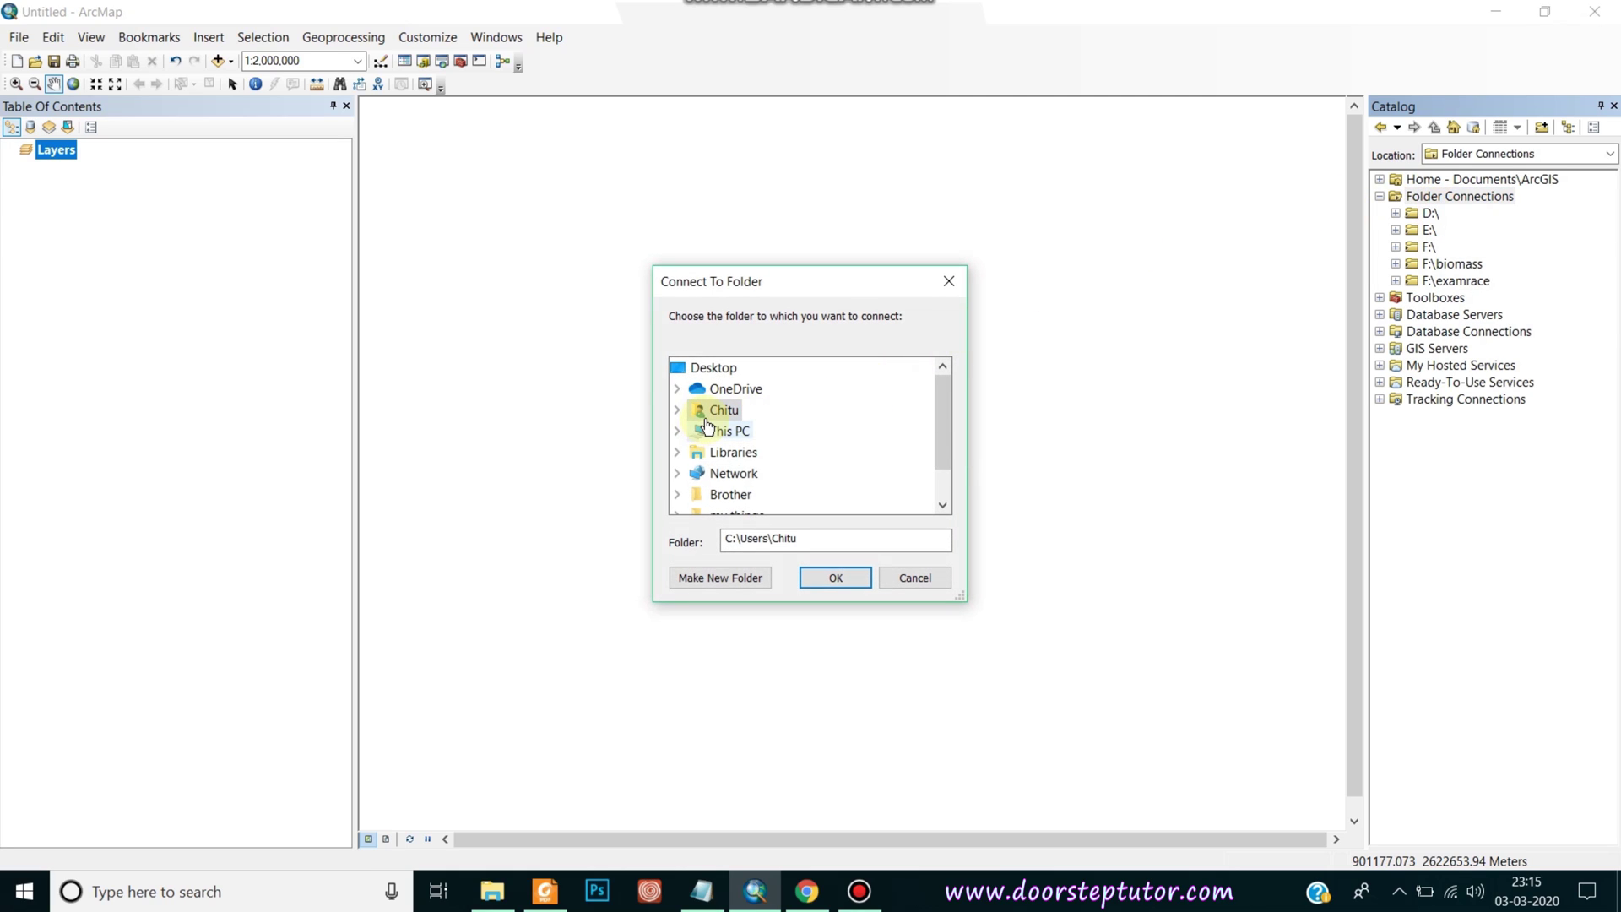
double_click(723, 431)
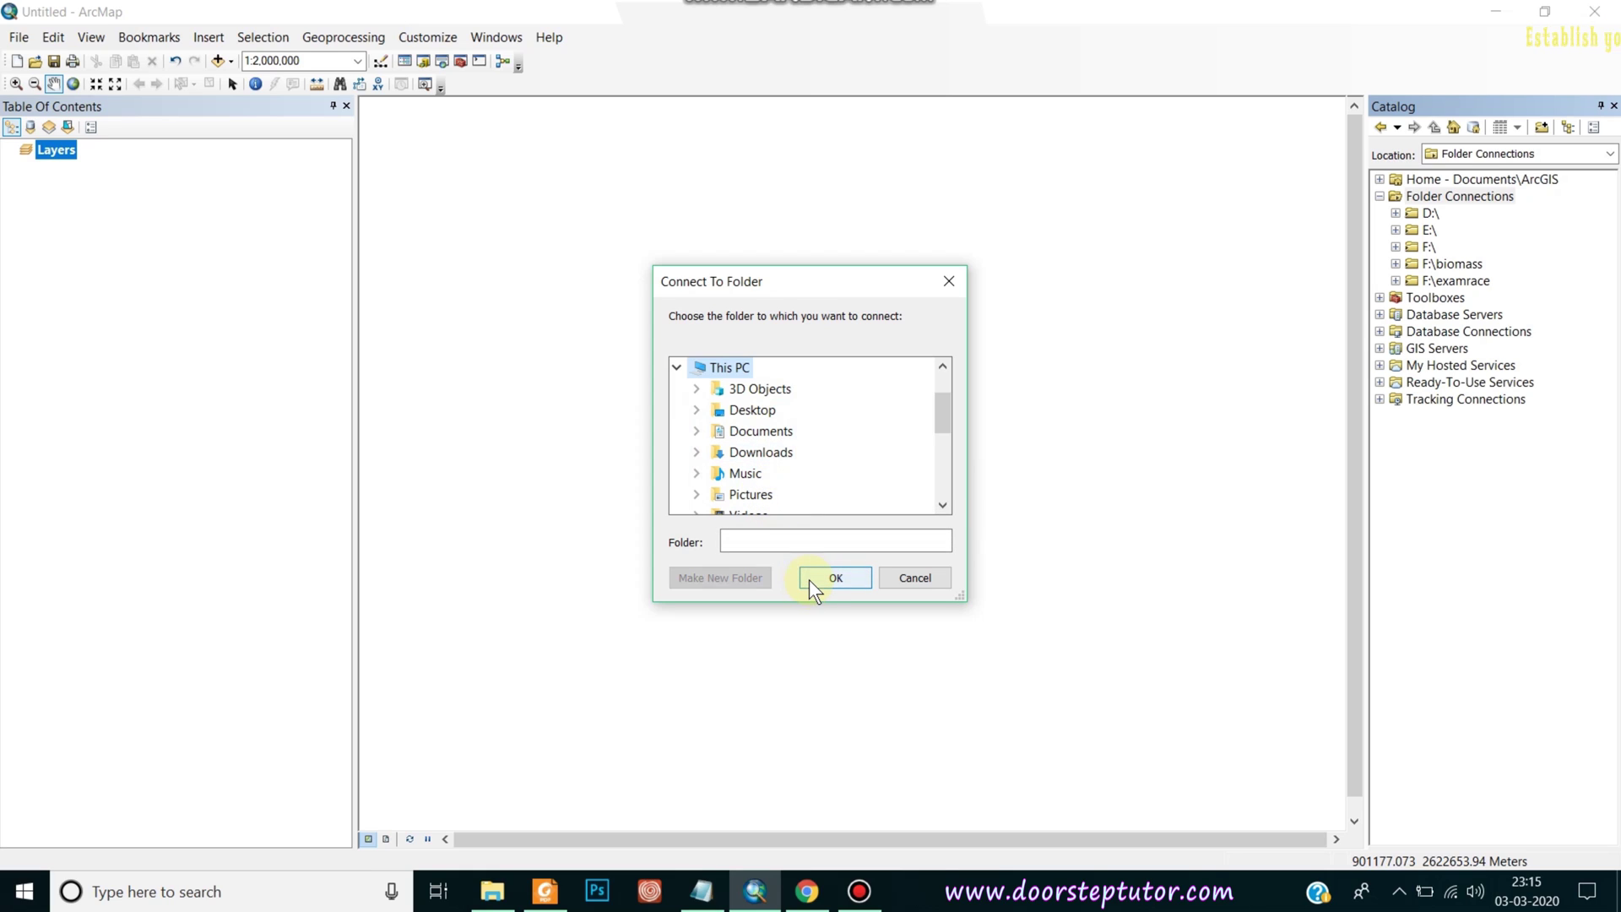
left_click(916, 576)
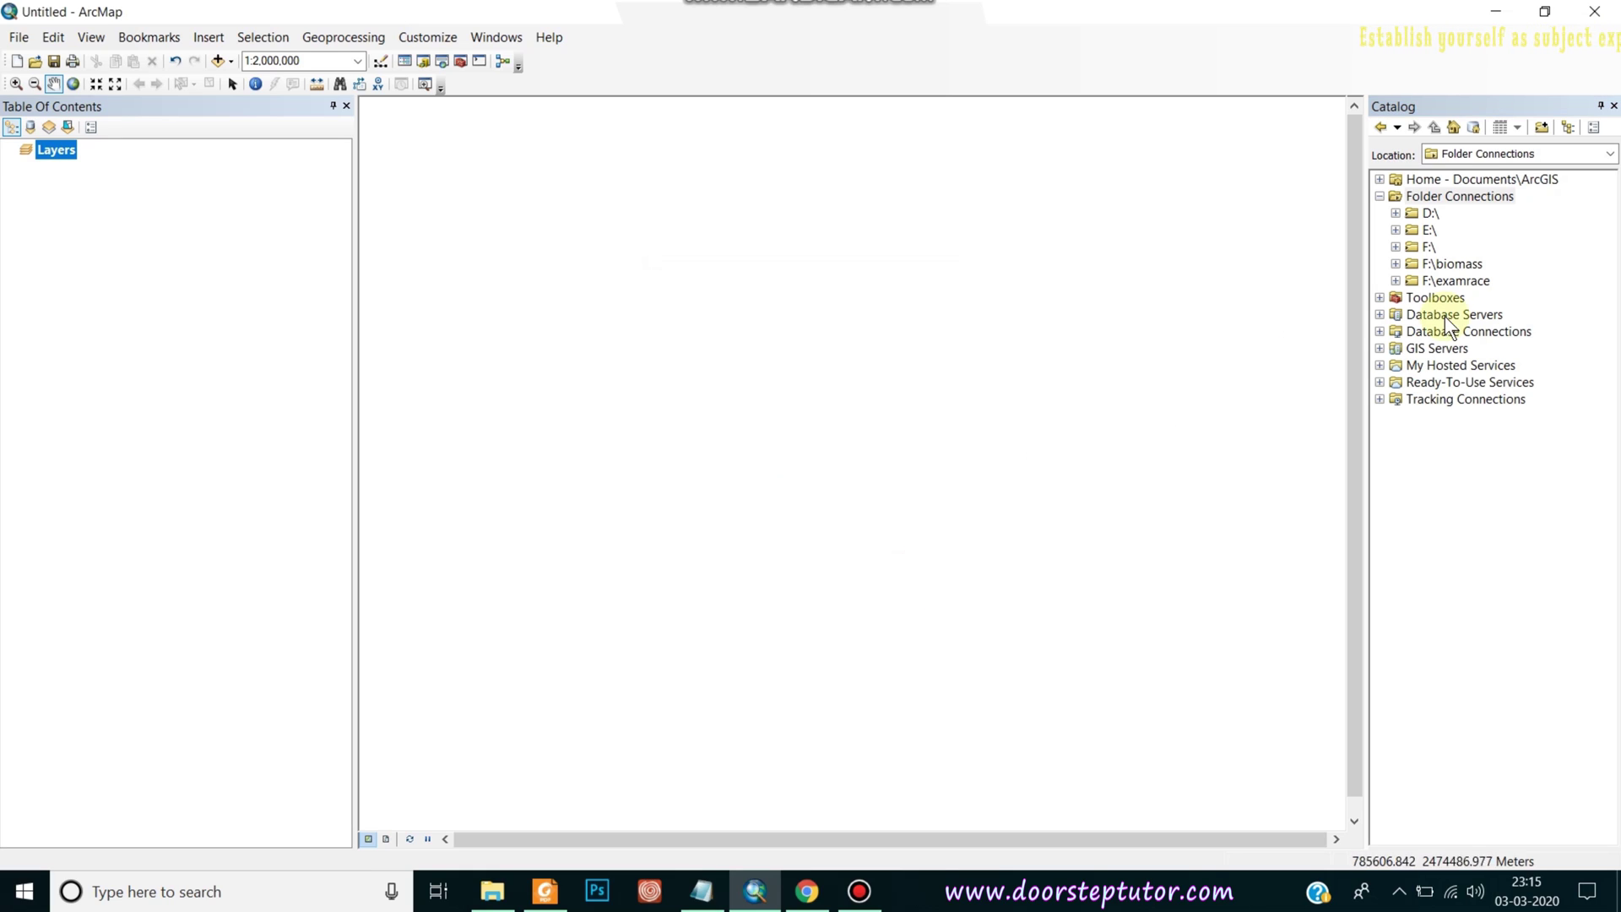
left_click(1391, 280)
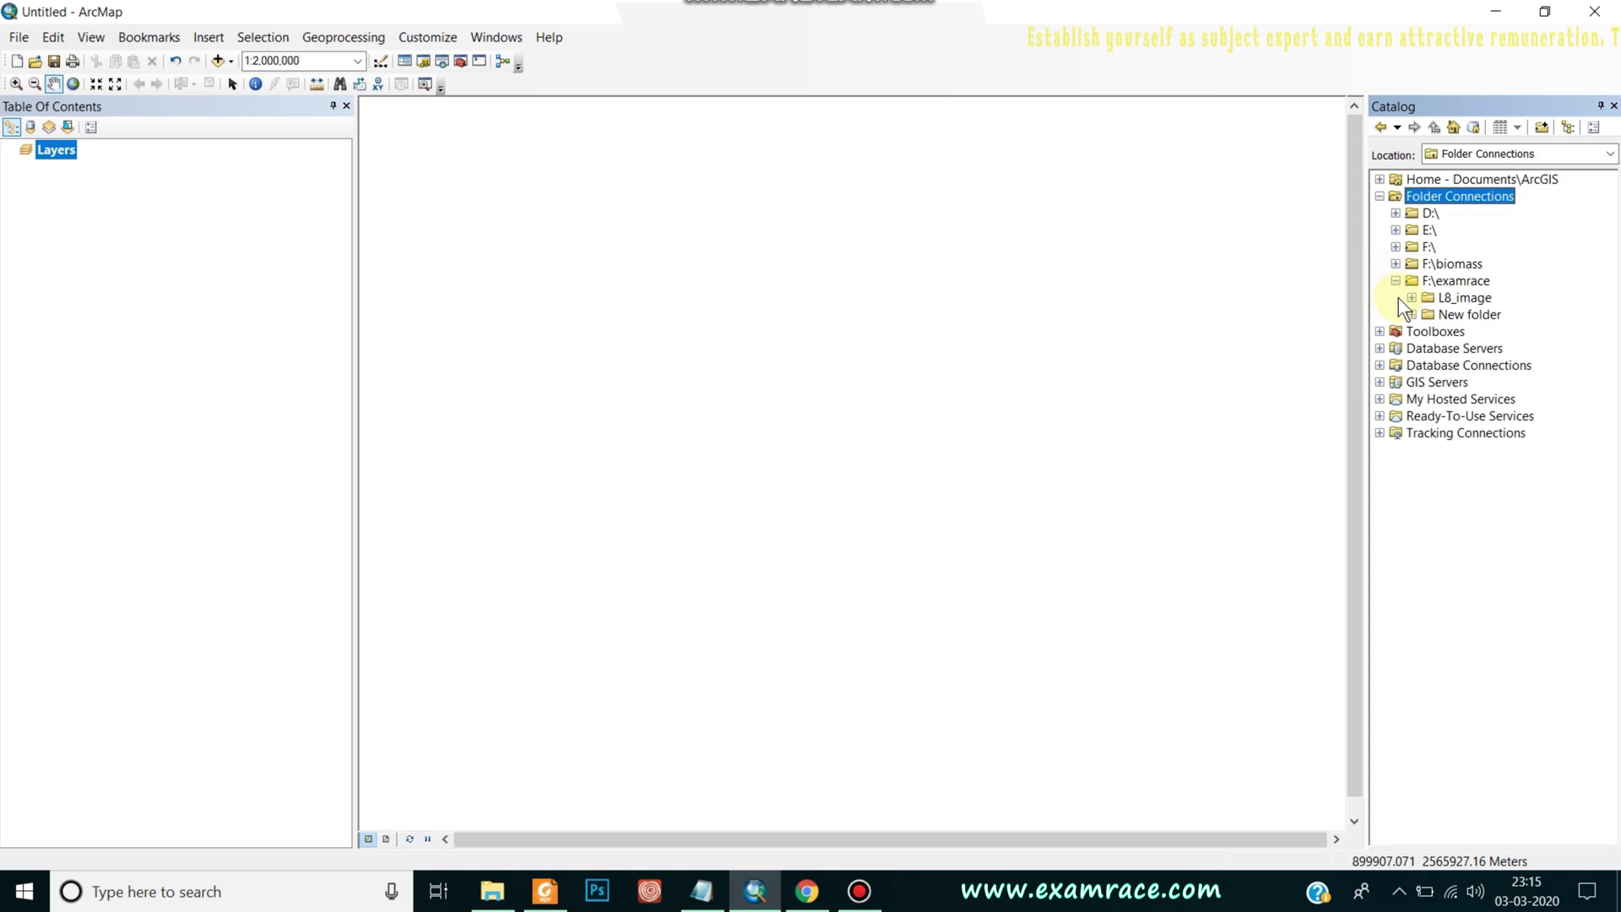
- Expand L8_image and the LC08_L1TP_138045 scene folder to list its band TIF files
left_click(1411, 297)
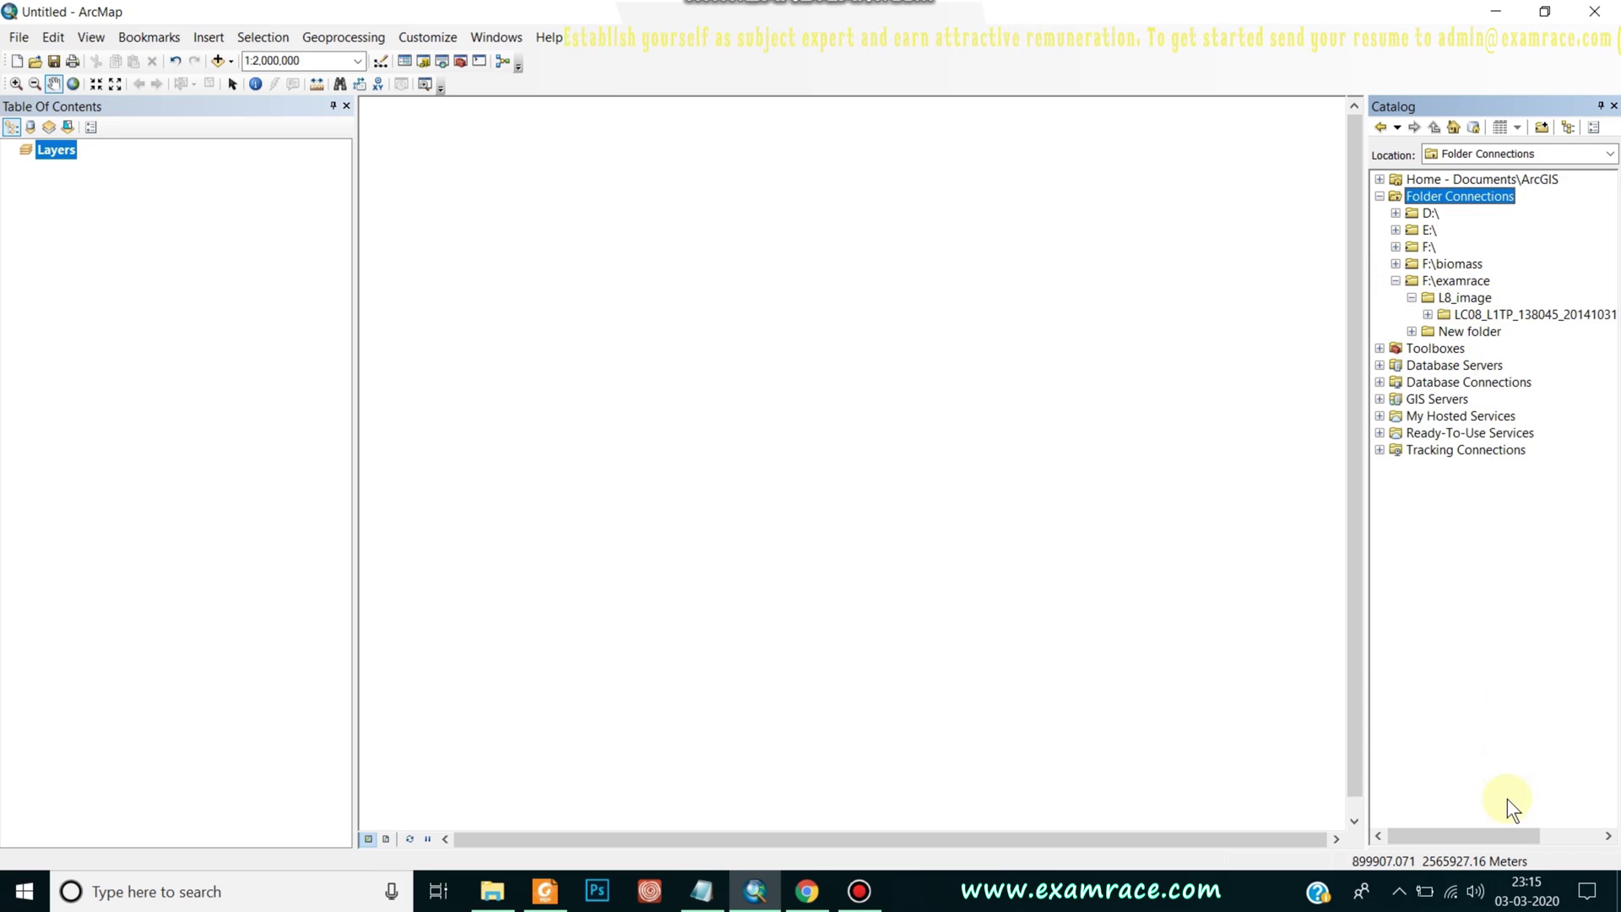
mouse_move(1496, 834)
left_mouse_down()
mouse_move(1569, 836)
mouse_move(1508, 834)
left_mouse_up()
left_click(1575, 832)
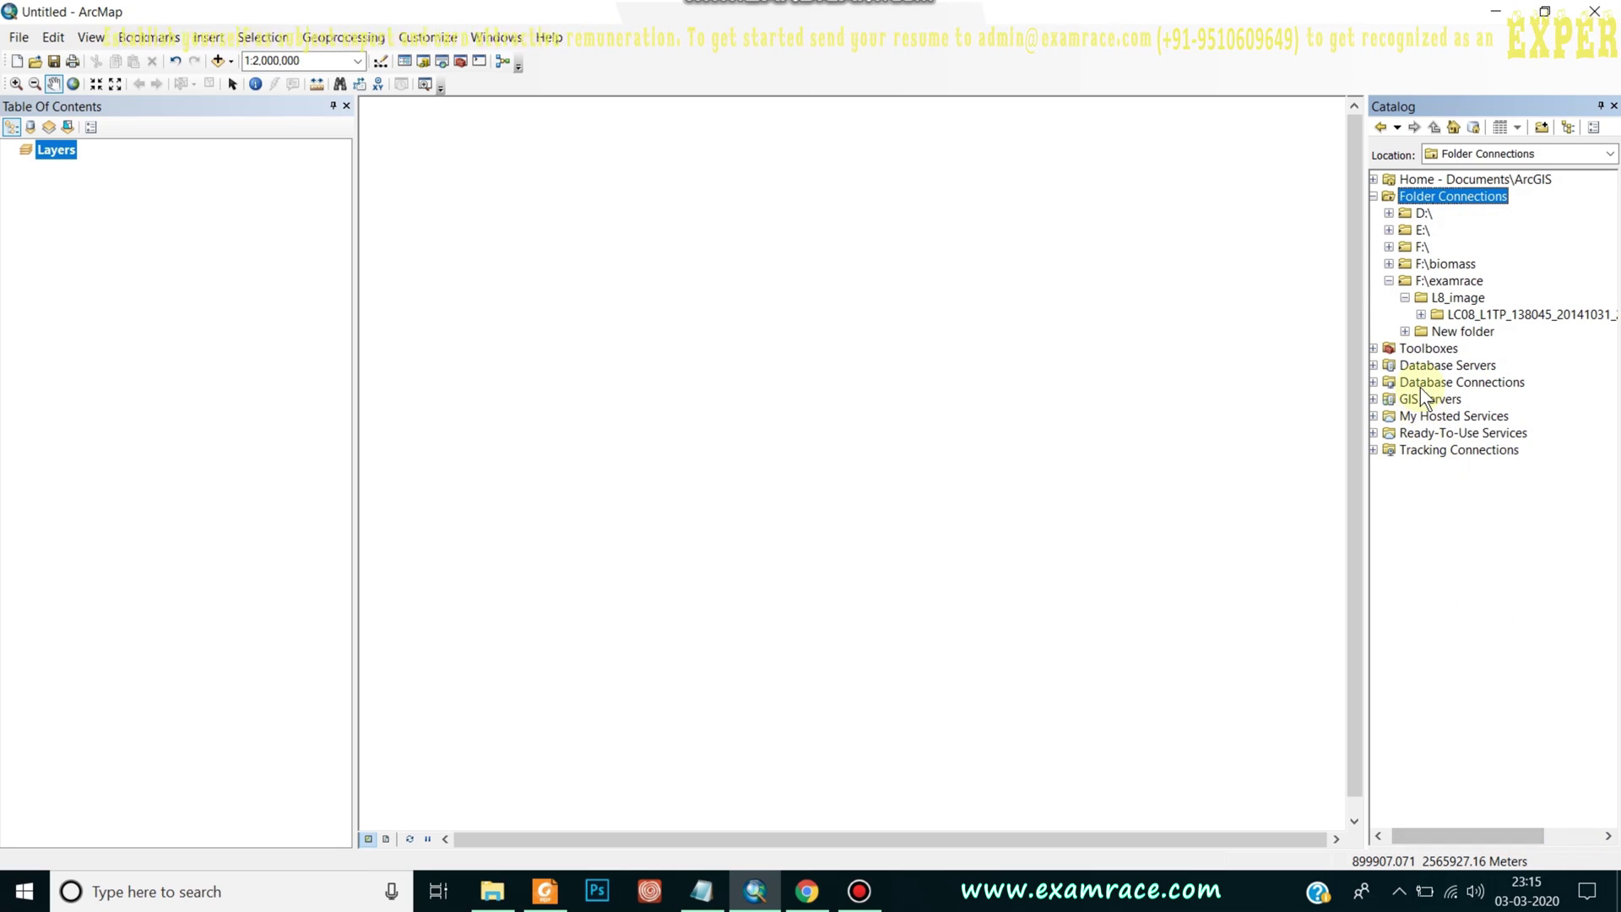
left_click(1420, 315)
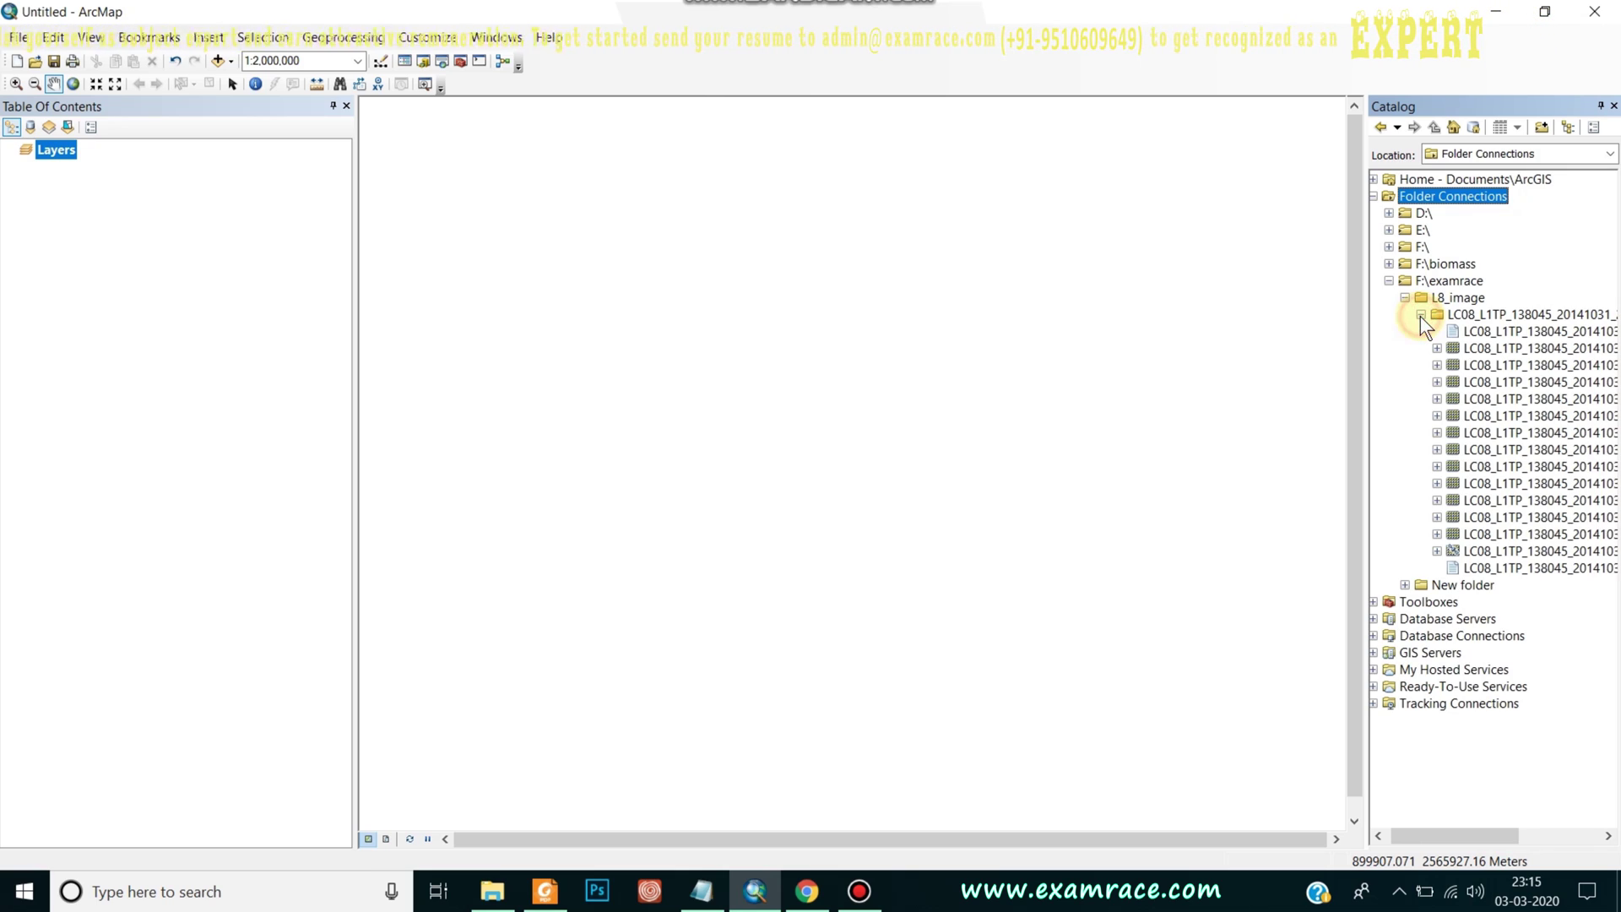
left_click_drag(1474, 833, 1540, 839)
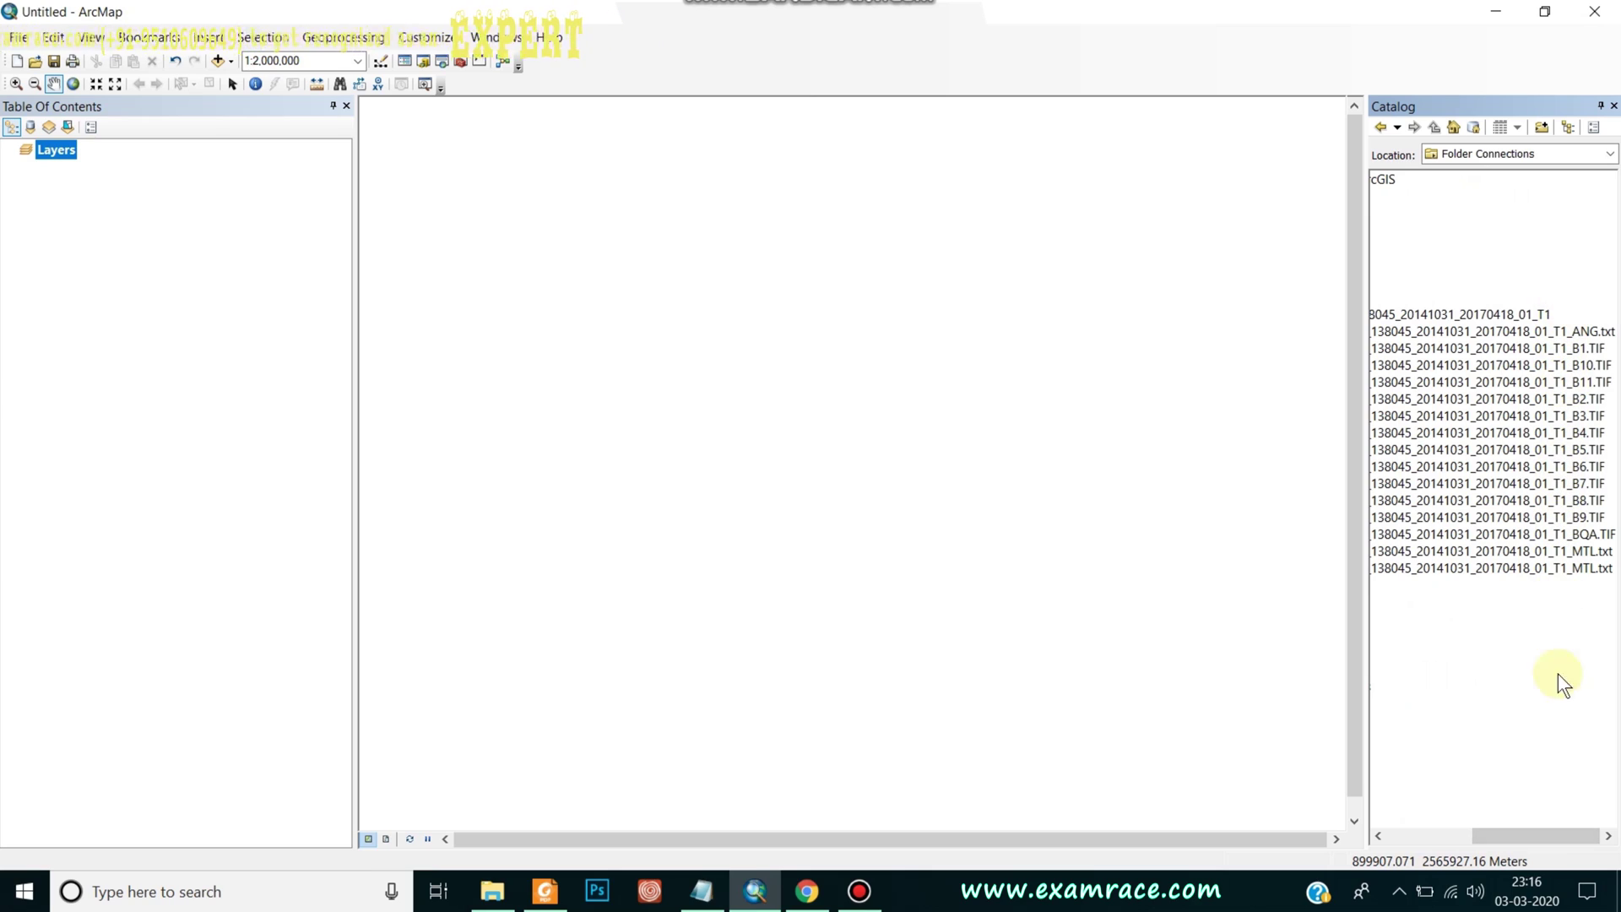
mouse_move(1528, 843)
left_mouse_down()
mouse_move(1417, 844)
mouse_move(1514, 829)
left_mouse_up()
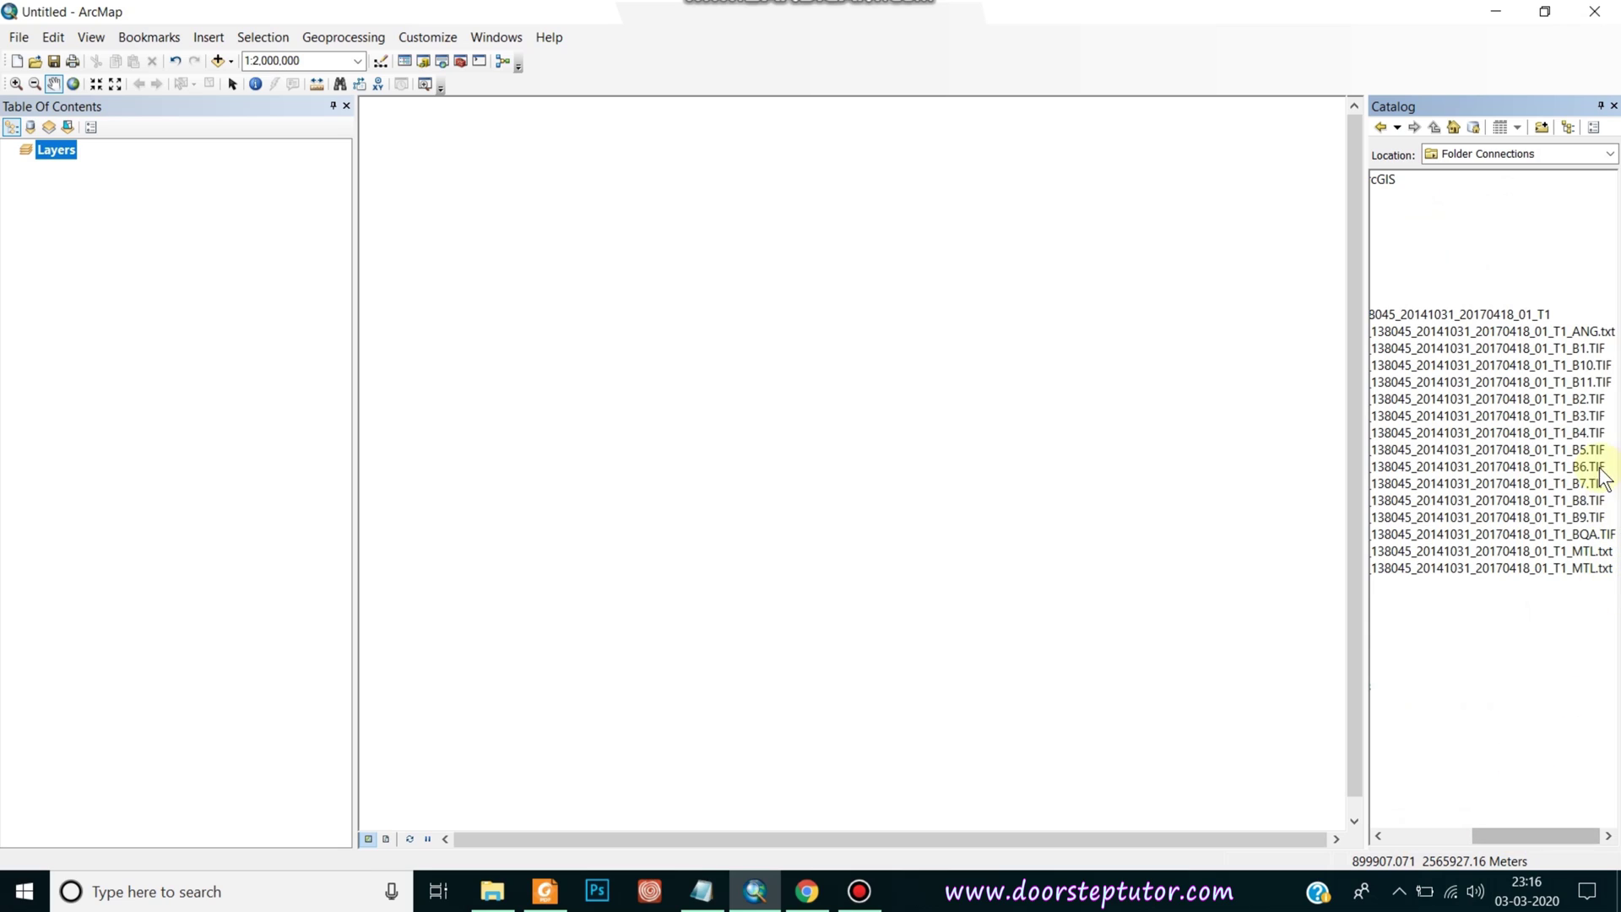
mouse_move(1518, 828)
left_mouse_down()
mouse_move(1416, 853)
mouse_move(1526, 833)
left_mouse_up()
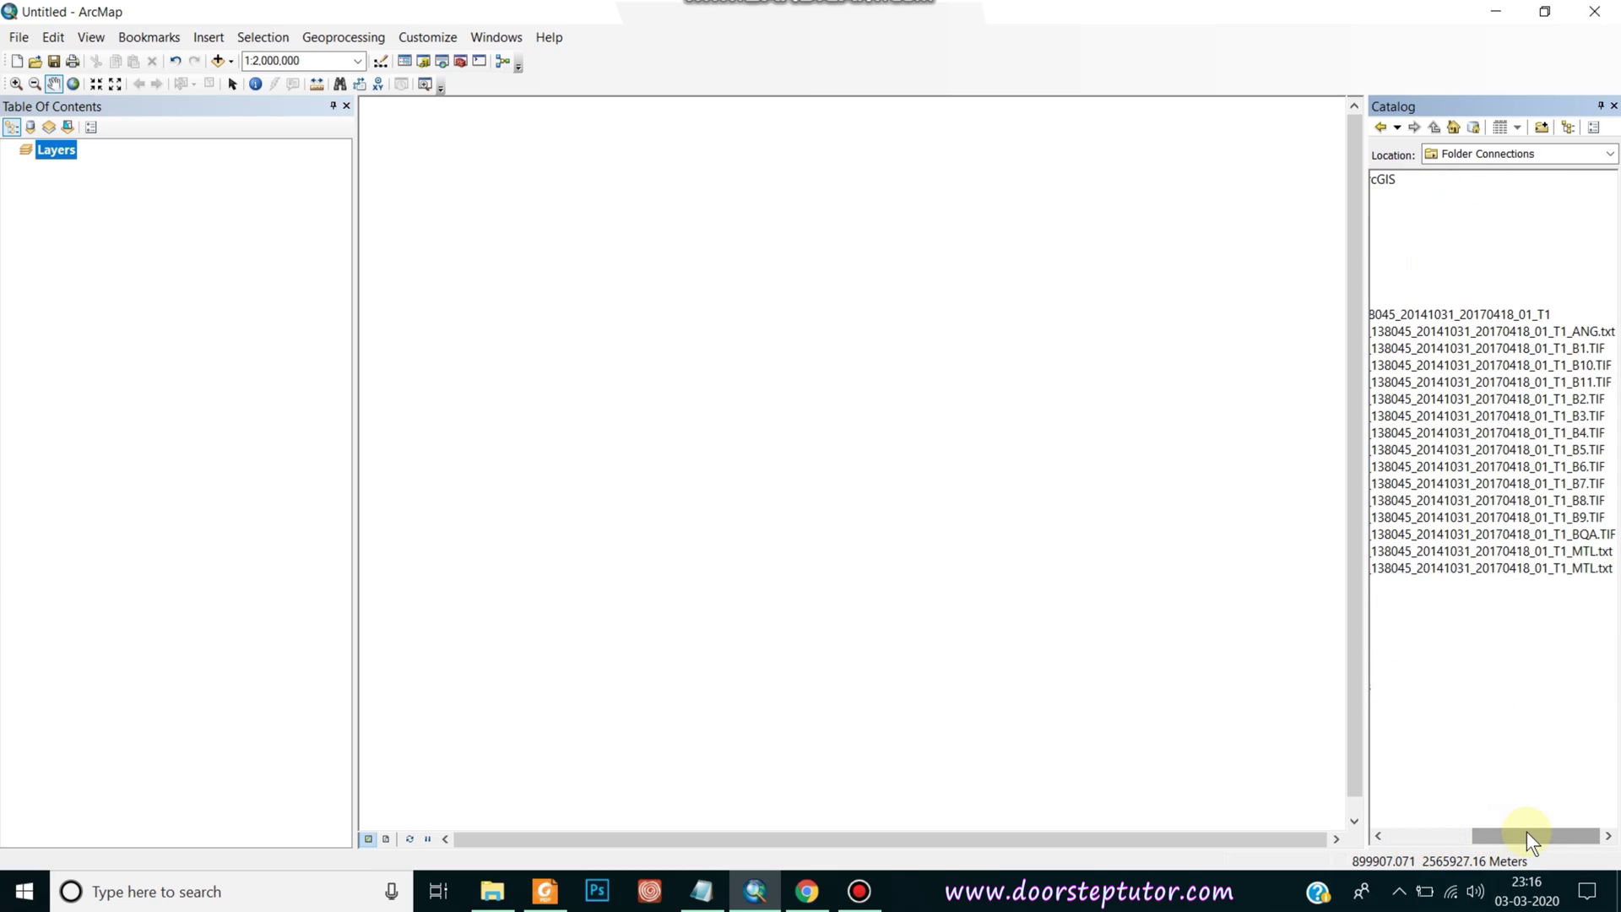
left_click_drag(1555, 351, 1549, 351)
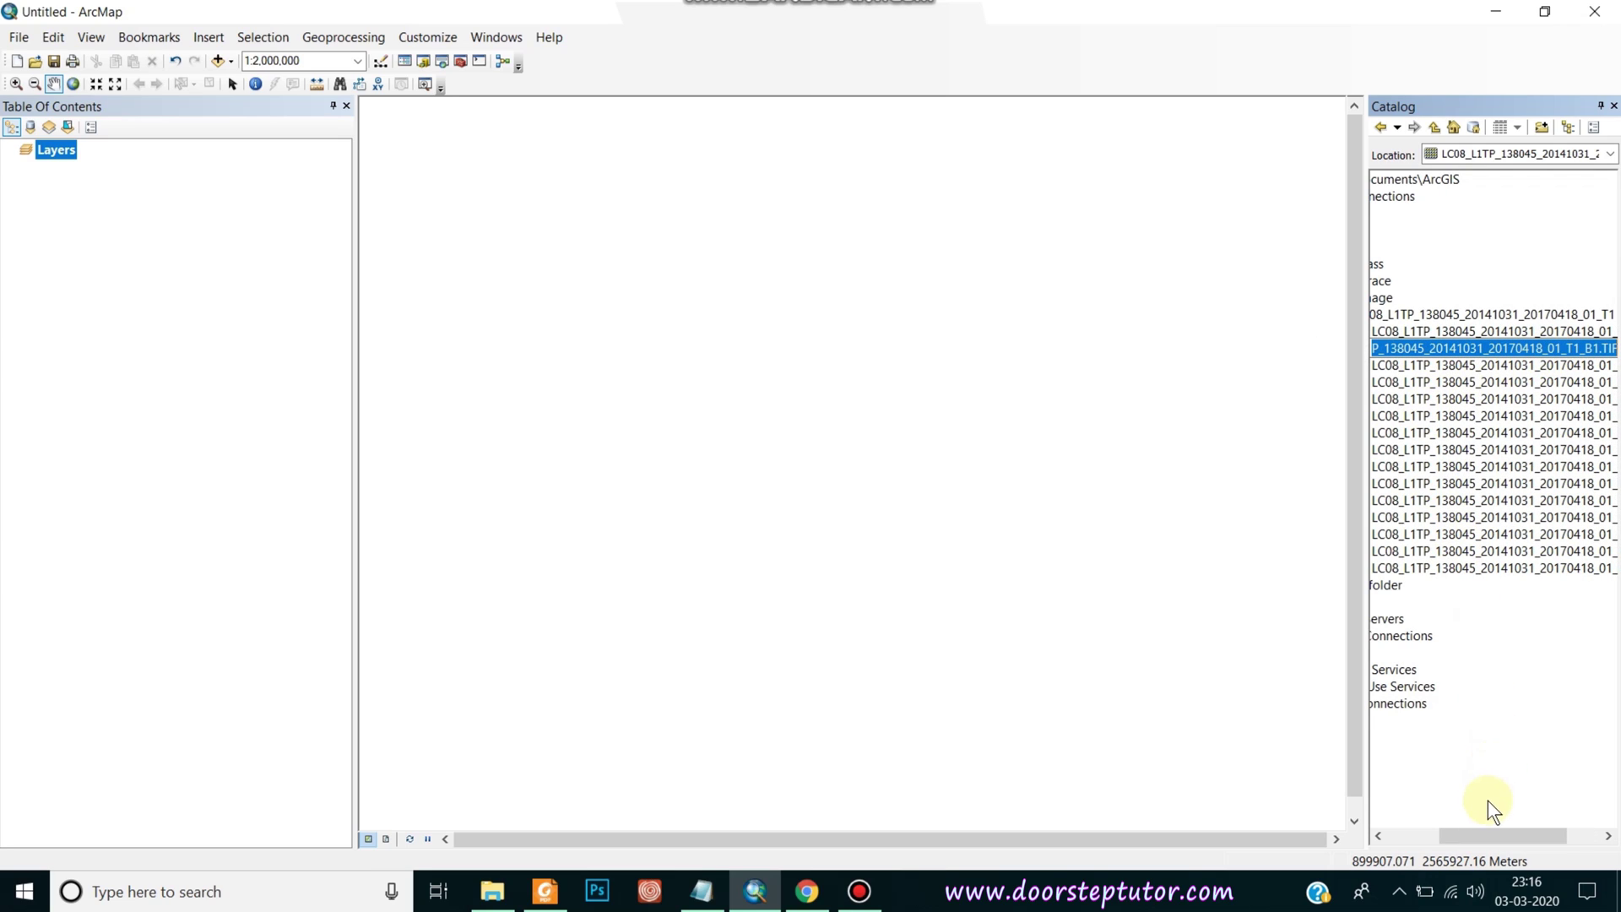
left_click_drag(1467, 843, 1402, 843)
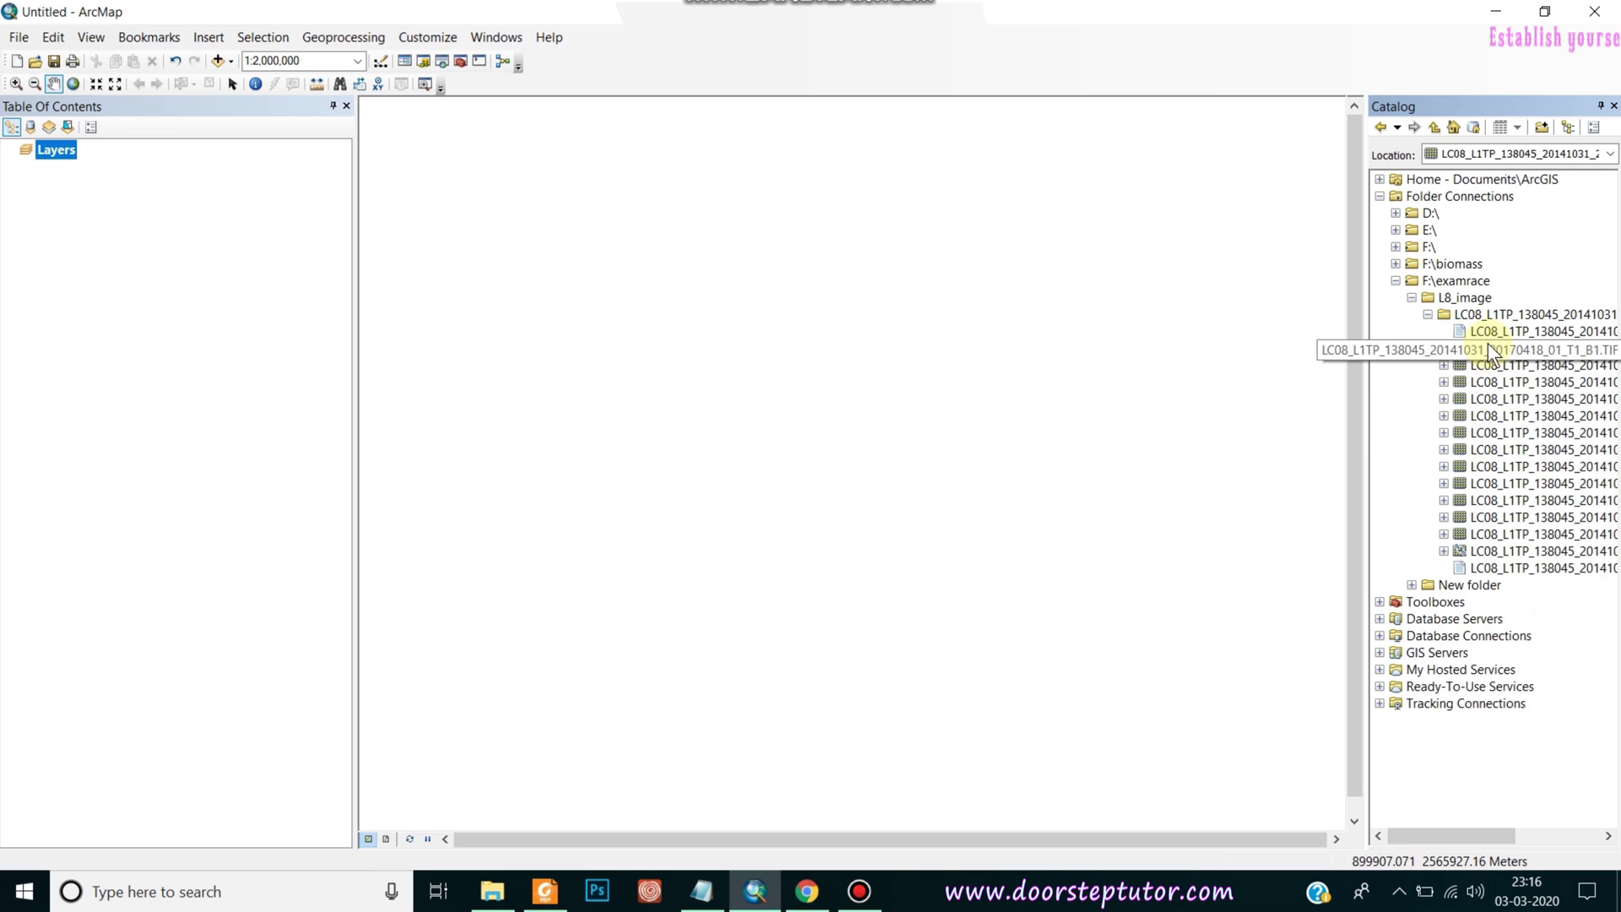
- Drag Landsat bands B1, B2, B3, B4 and B5 from the Catalog onto the map
left_click_drag(1493, 348, 1031, 253)
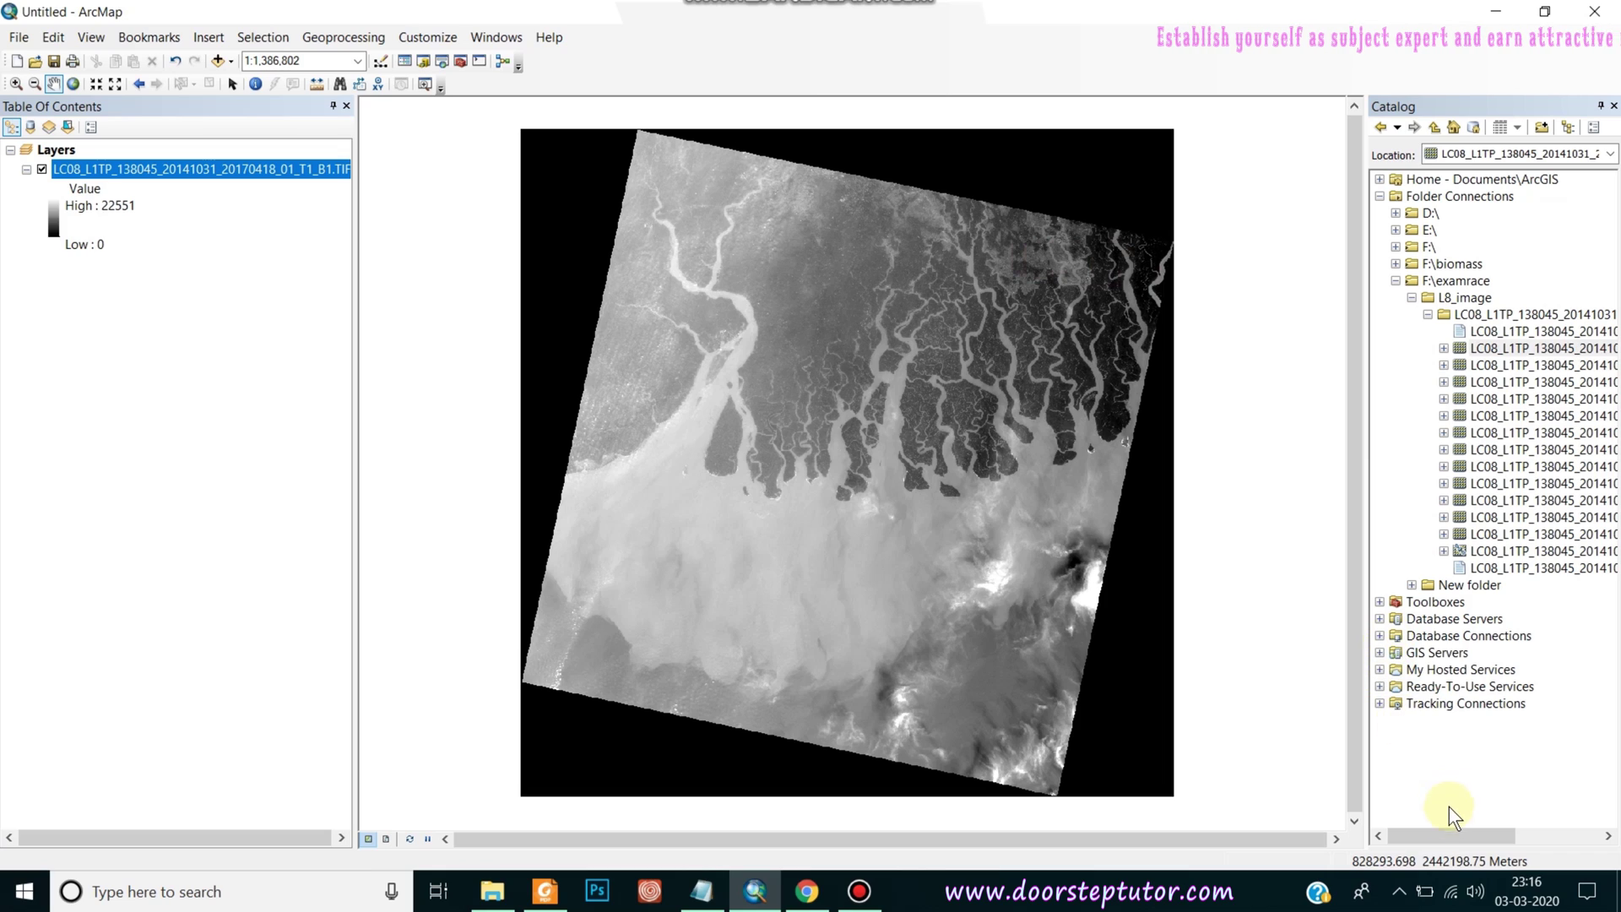
left_click_drag(1425, 834, 1530, 825)
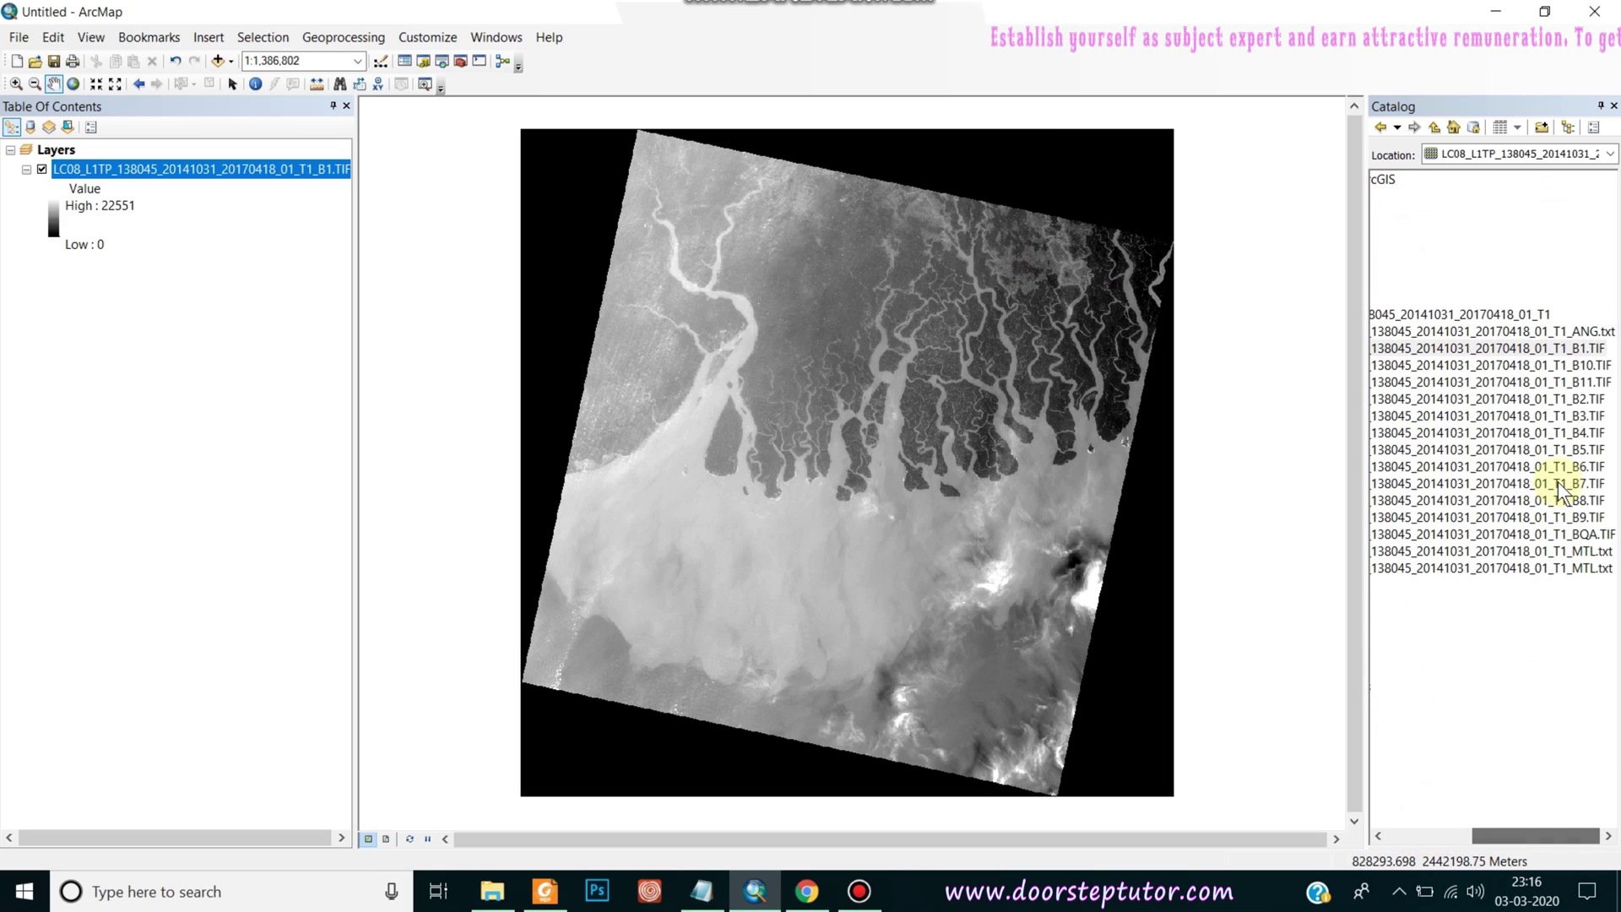
left_click_drag(1567, 399, 1112, 301)
left_click_drag(1524, 418, 1005, 301)
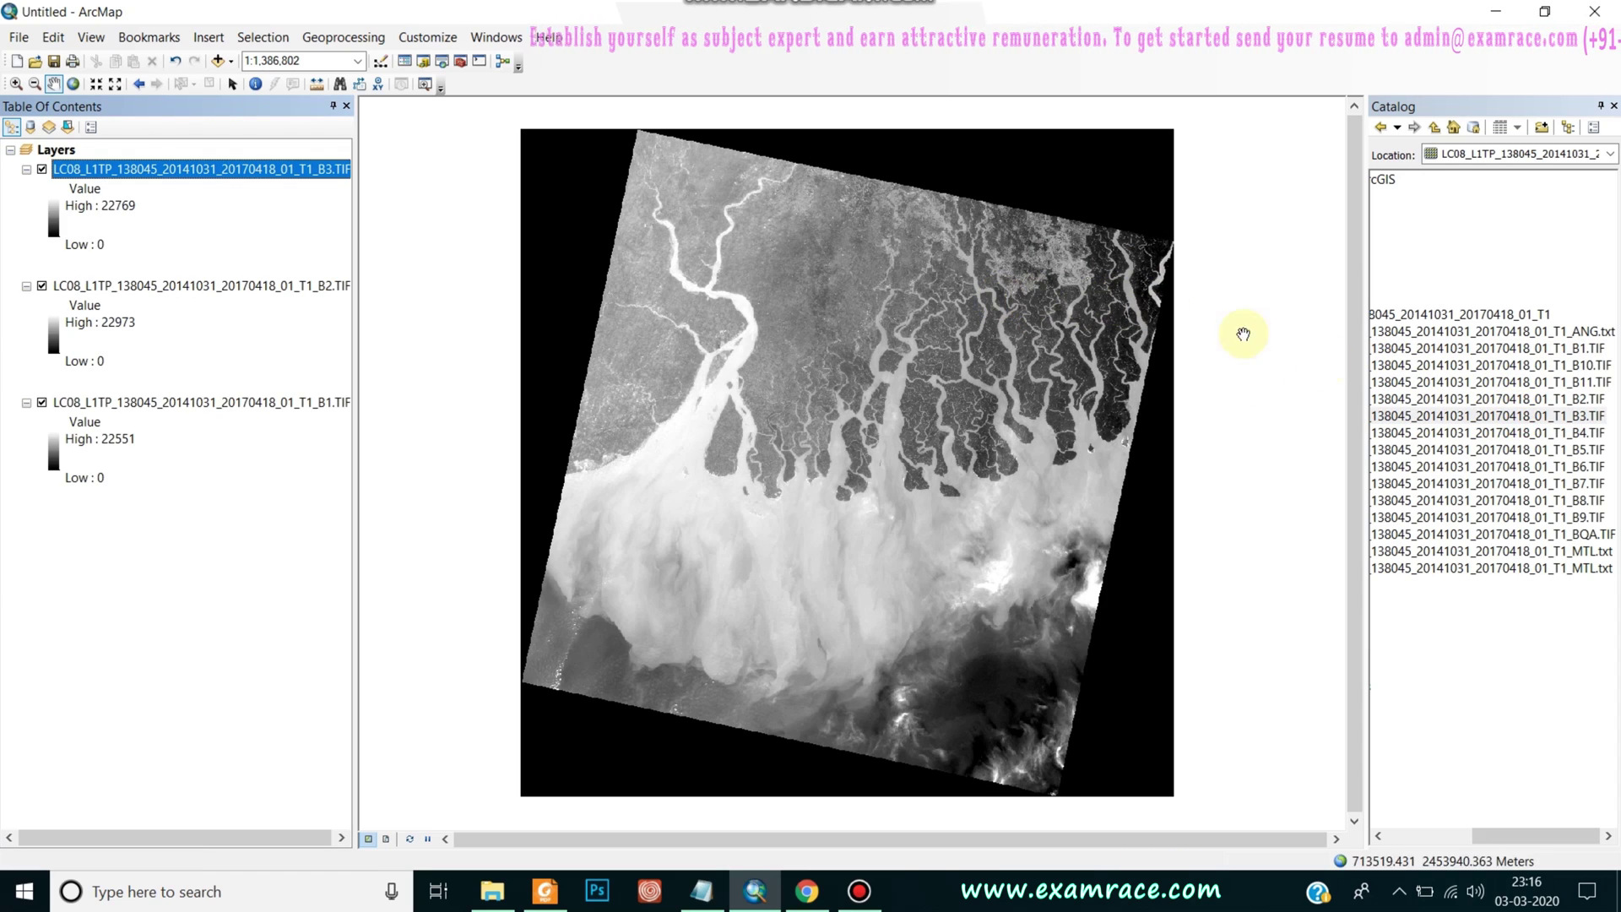
left_click_drag(1541, 435, 803, 271)
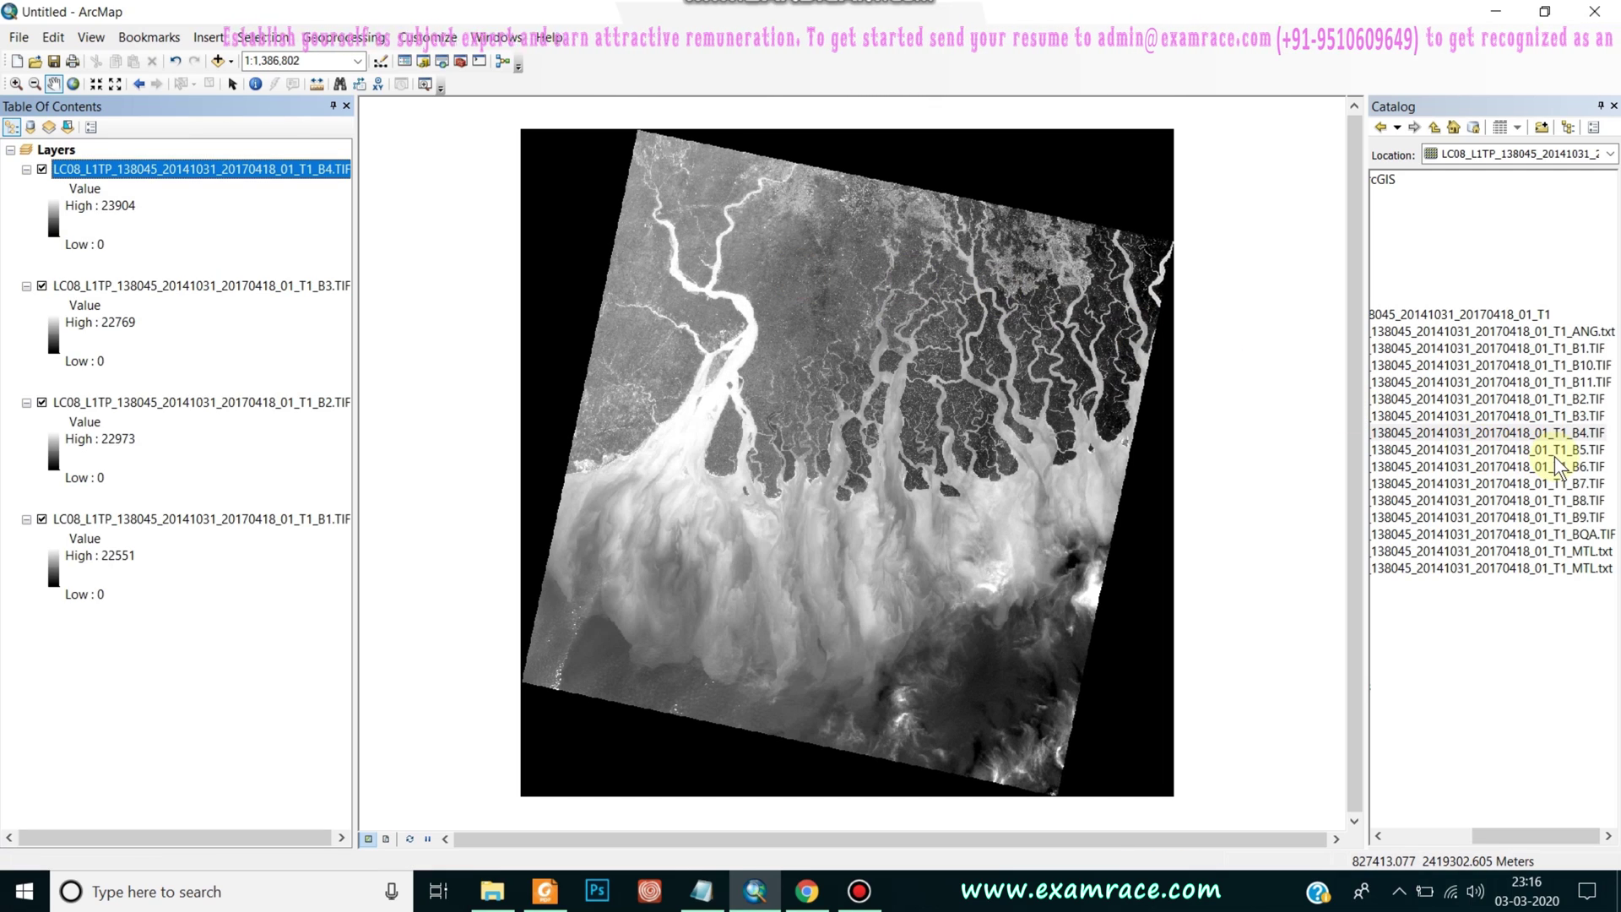
left_click_drag(1565, 451, 1112, 326)
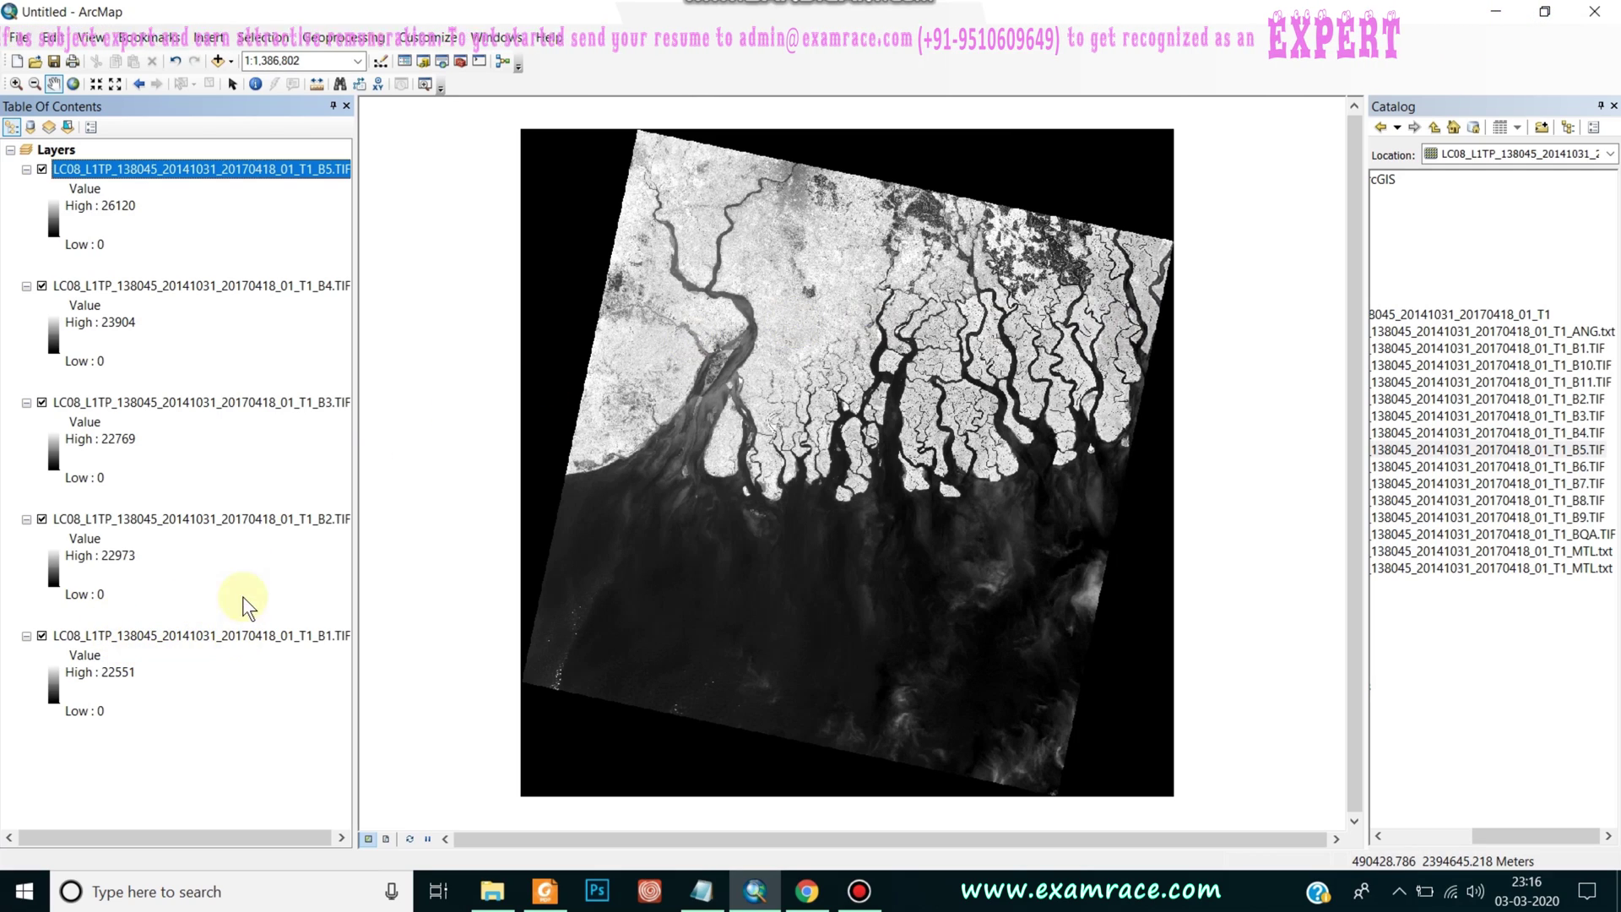
- Select the B1, B3, B4 and B5 layers in turn in the Table of Contents
left_click(171, 636)
left_click_drag(171, 636, 307, 510)
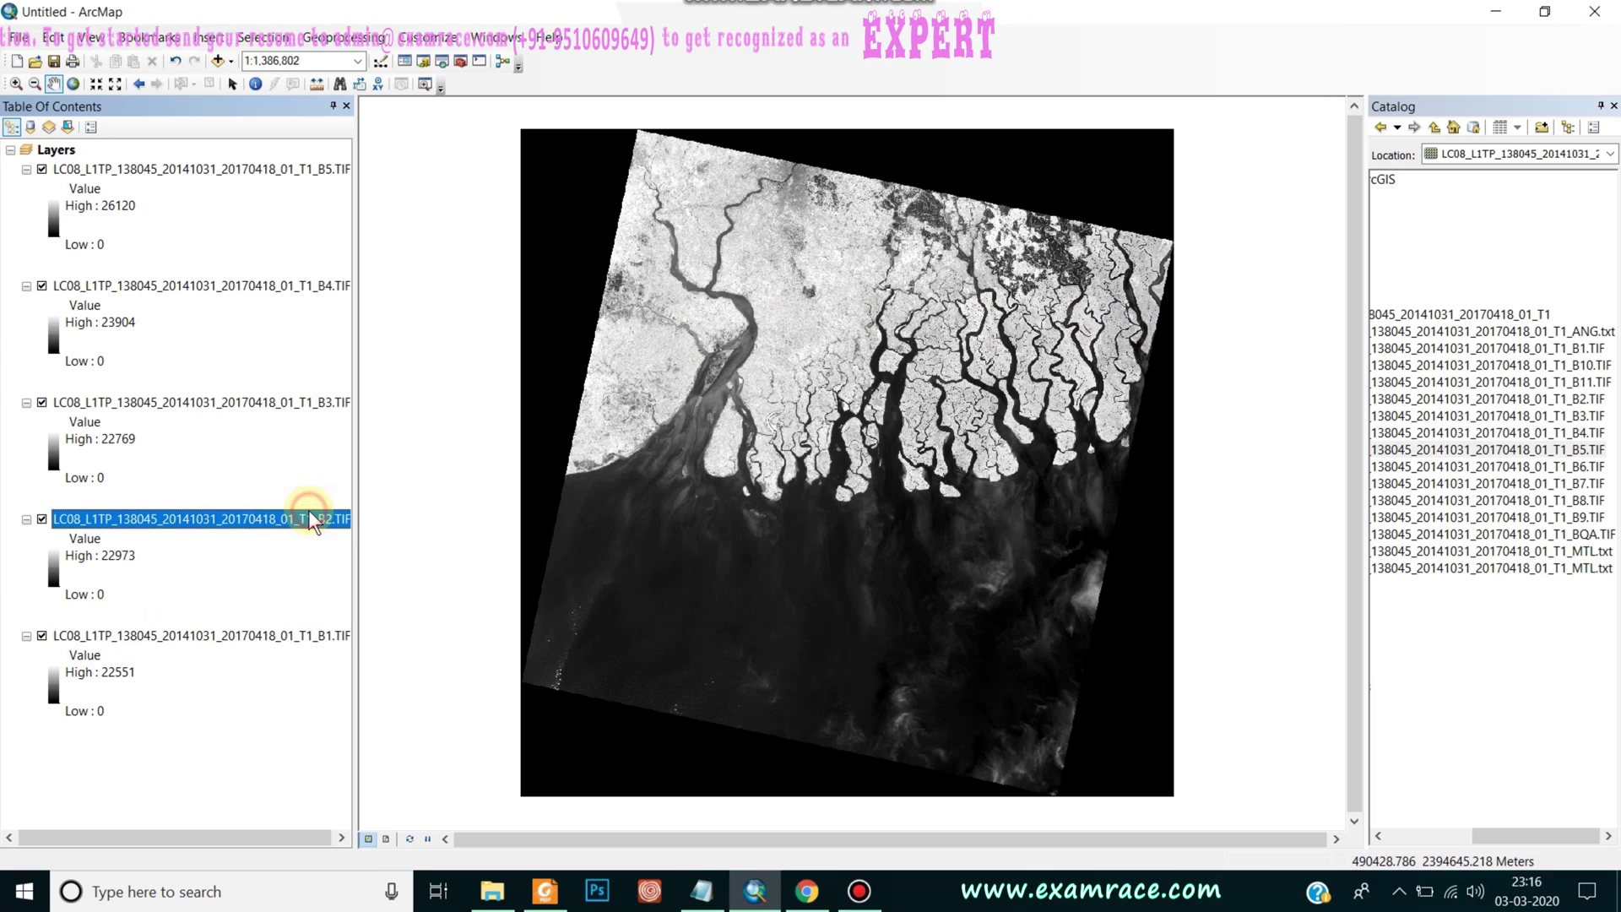
left_click(317, 403)
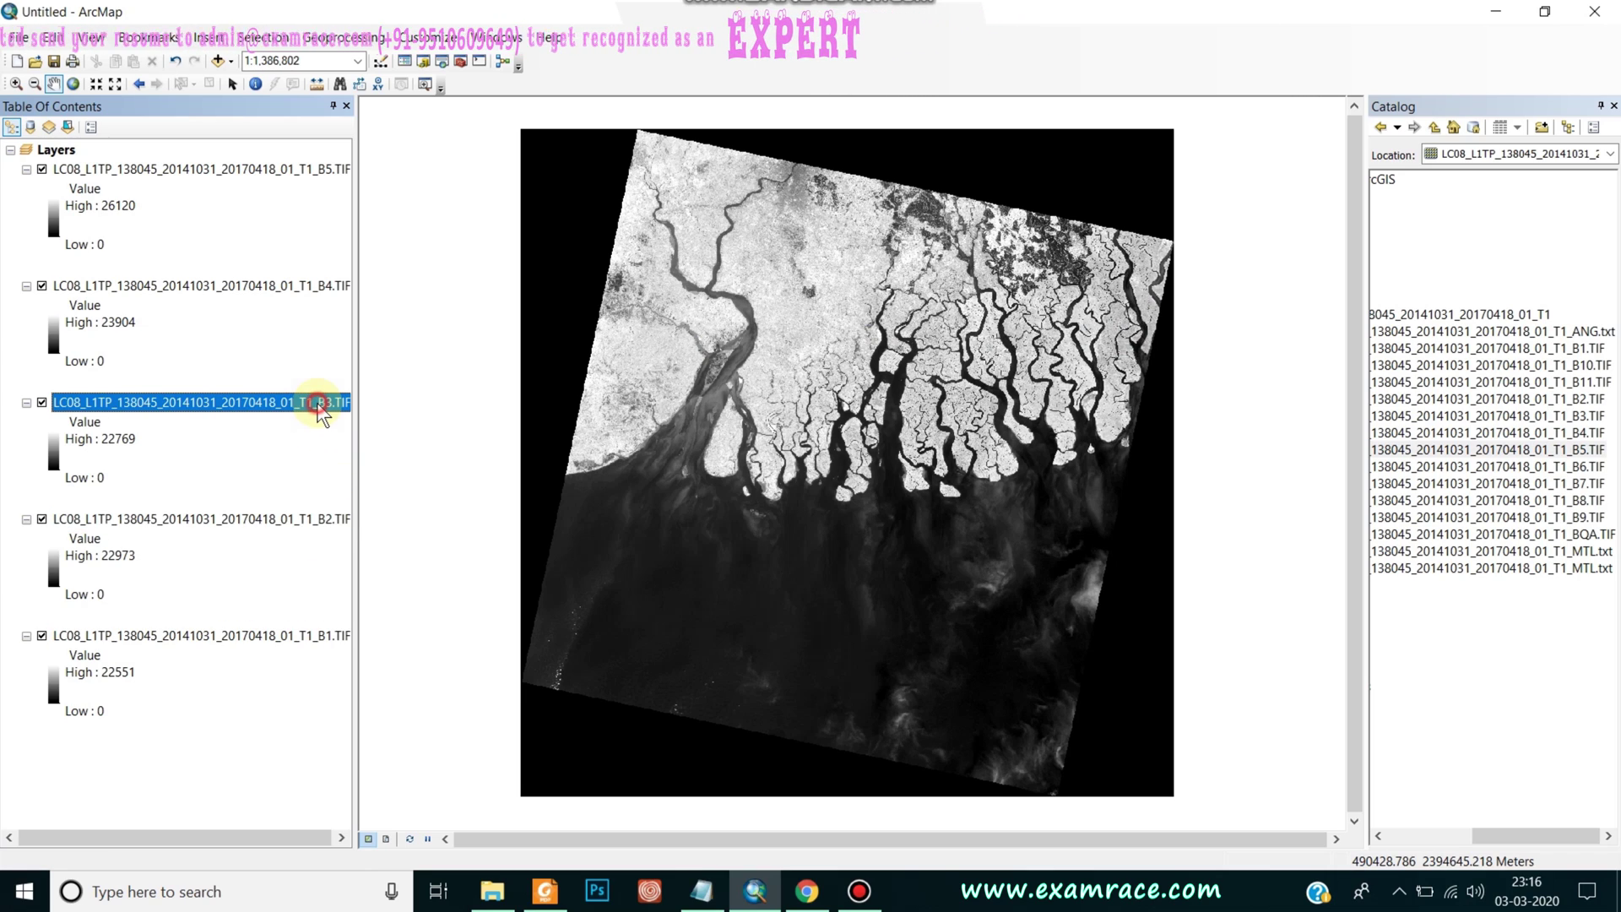
left_click(324, 291)
left_click(322, 172)
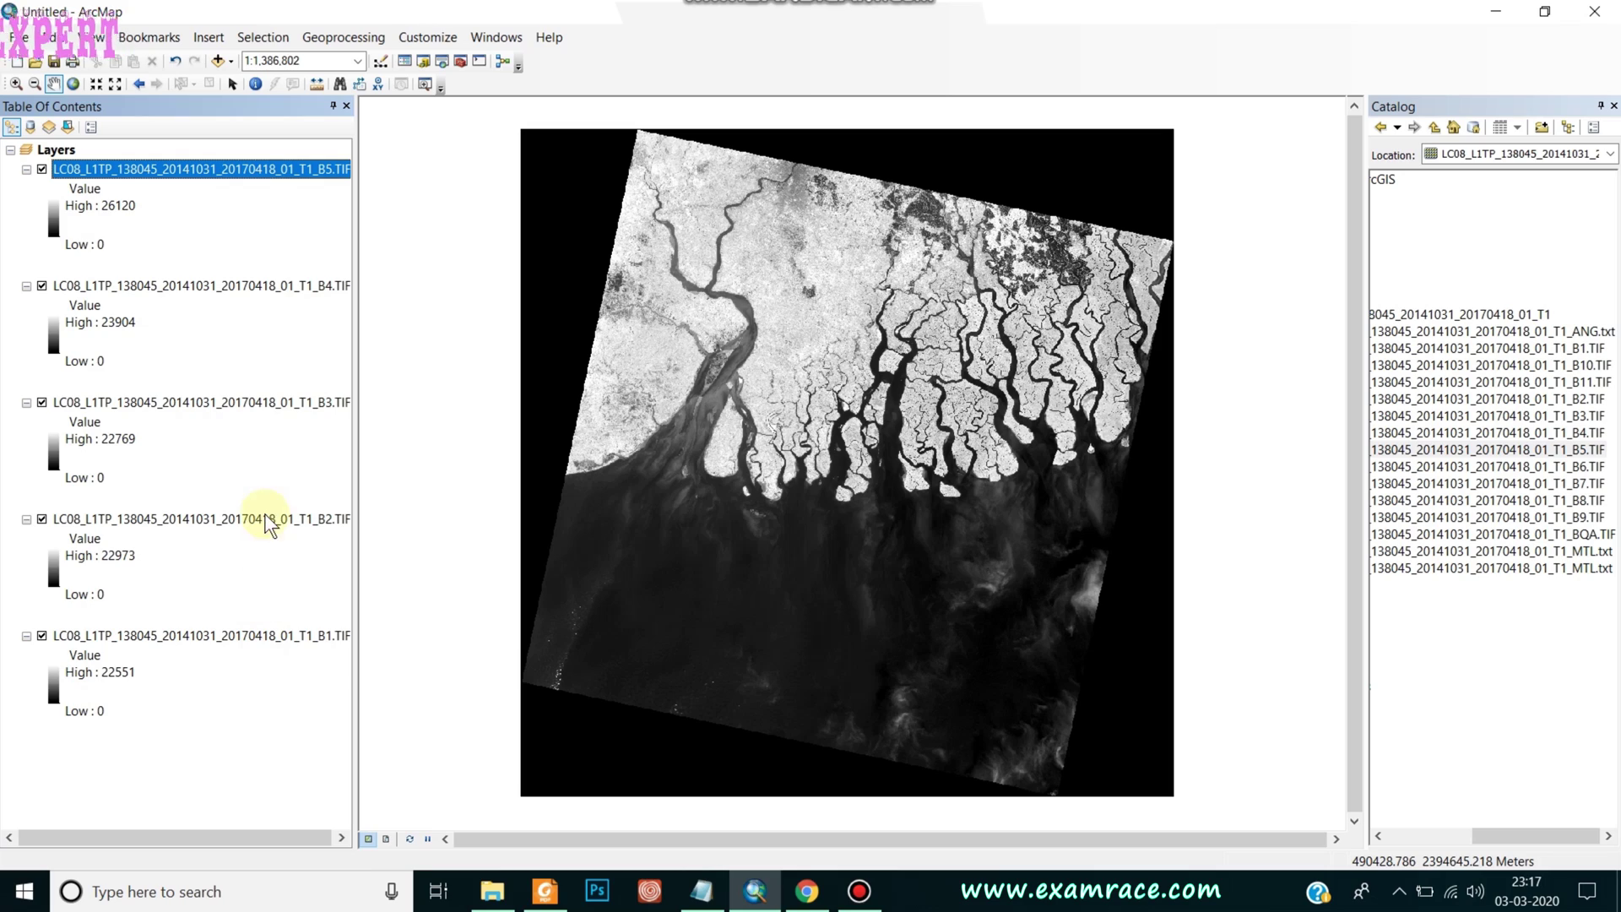
left_click(1378, 836)
- Search for 'composite band' and open the Composite Bands tool from the results
left_click(1378, 834)
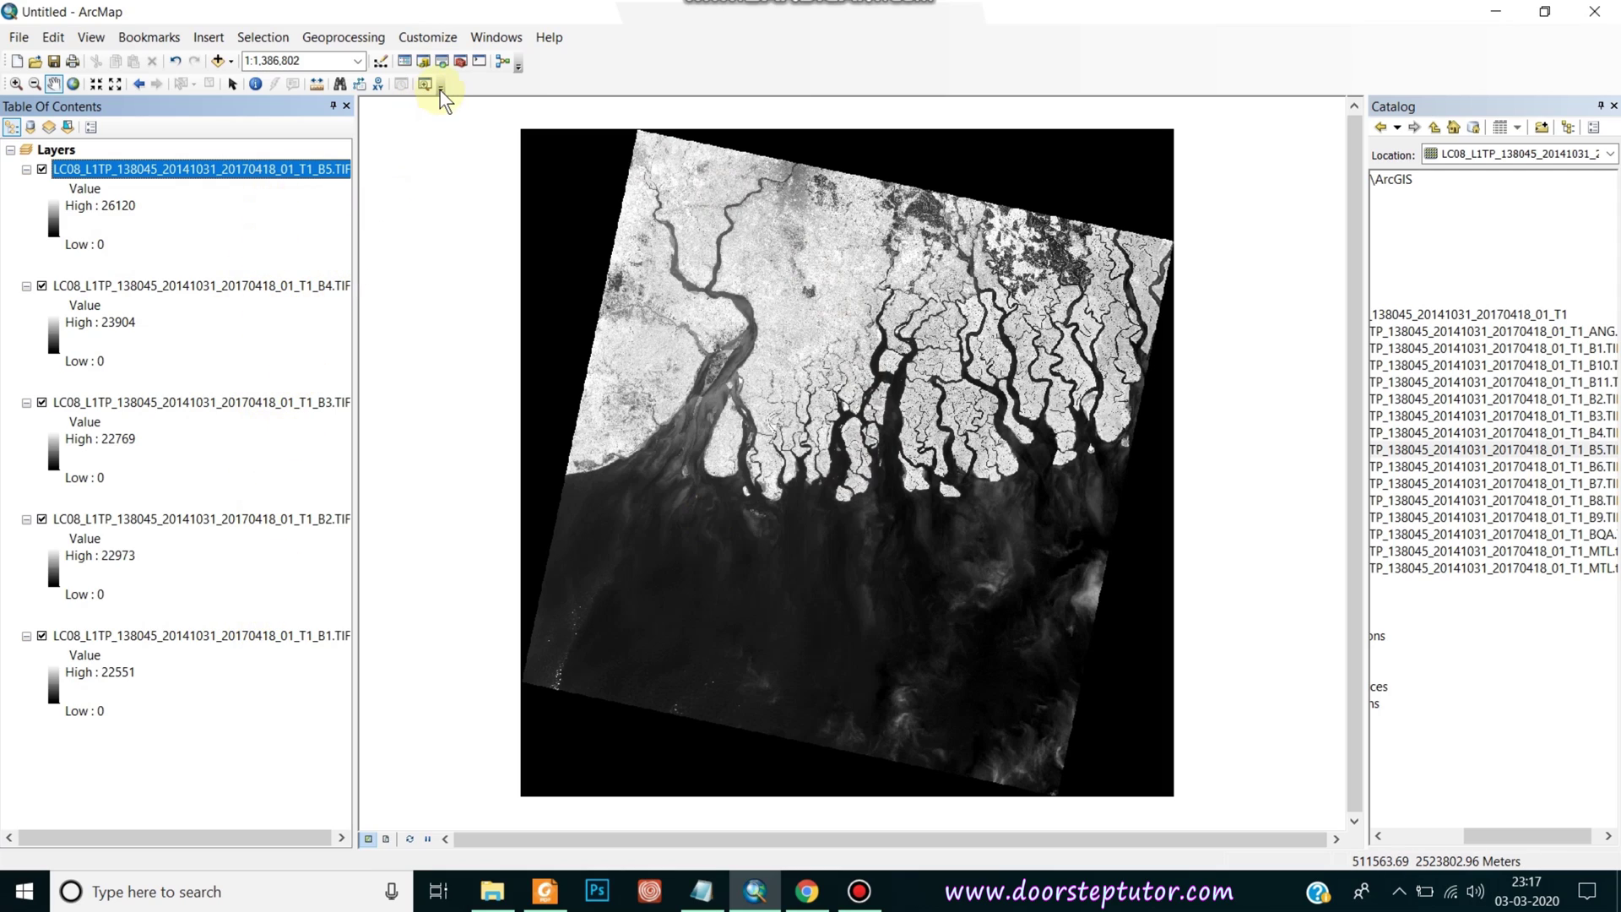
left_click(443, 61)
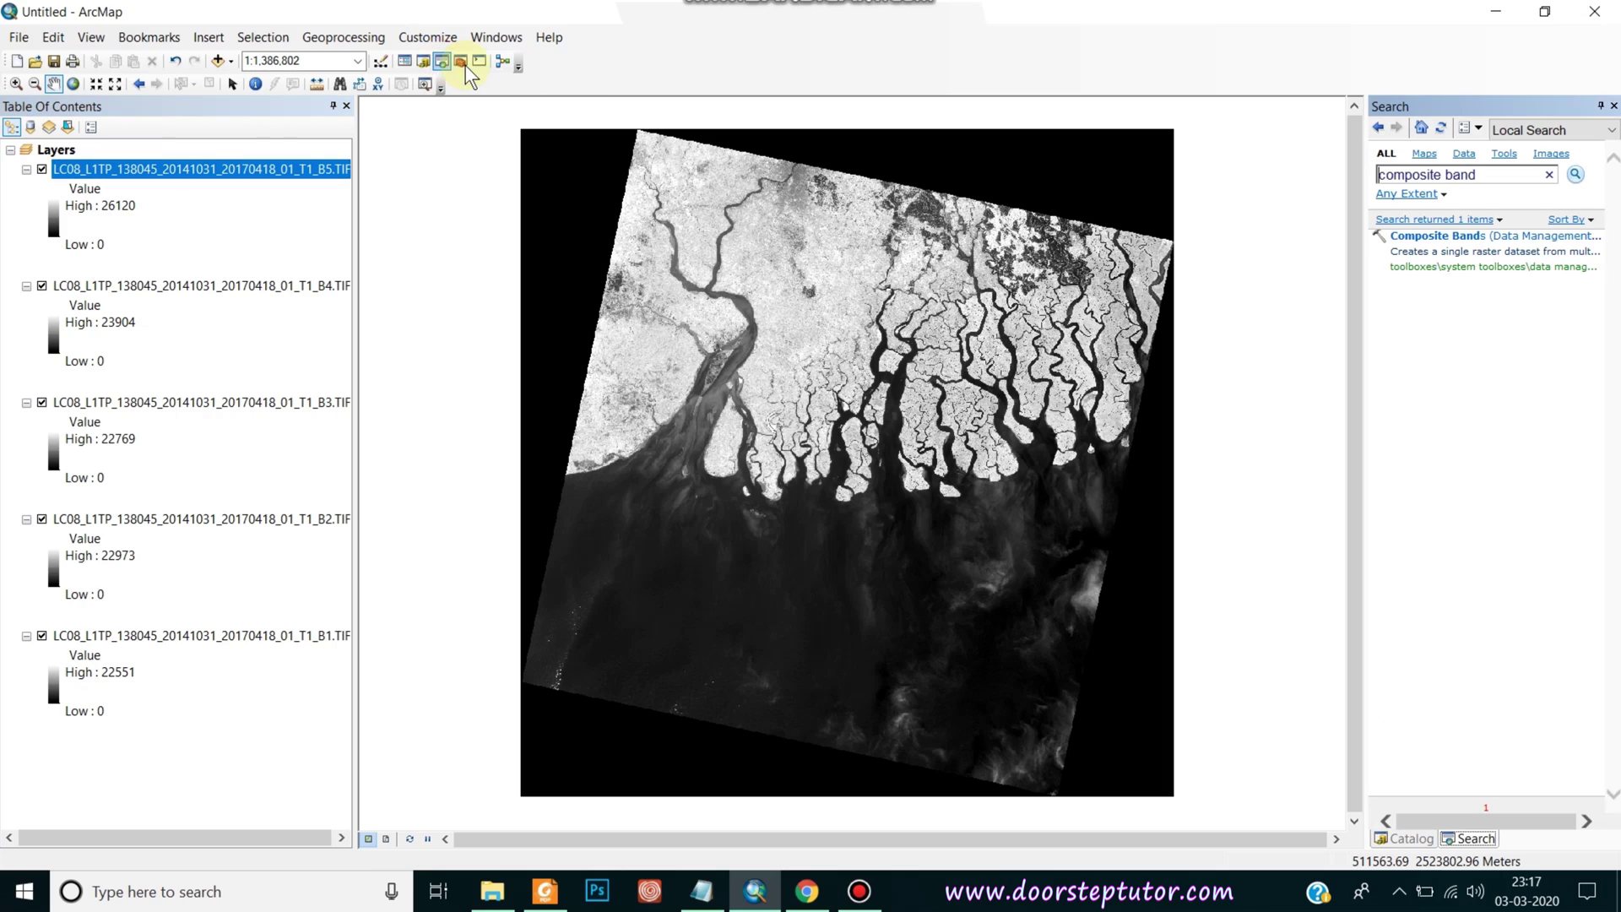
left_click(1496, 173)
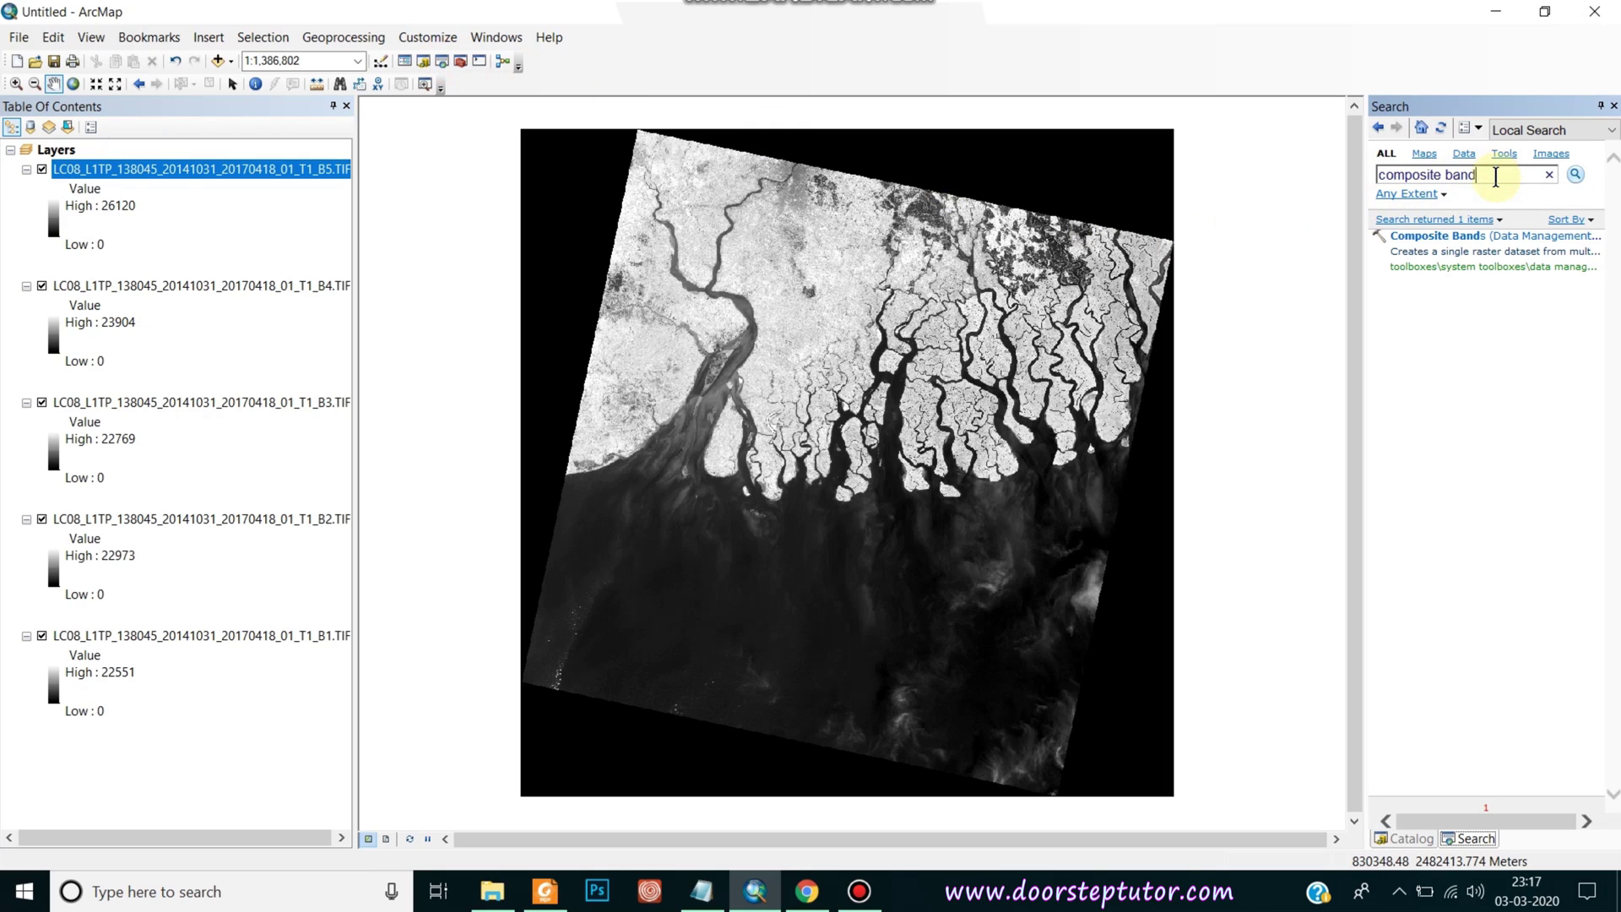
left_click(1450, 244)
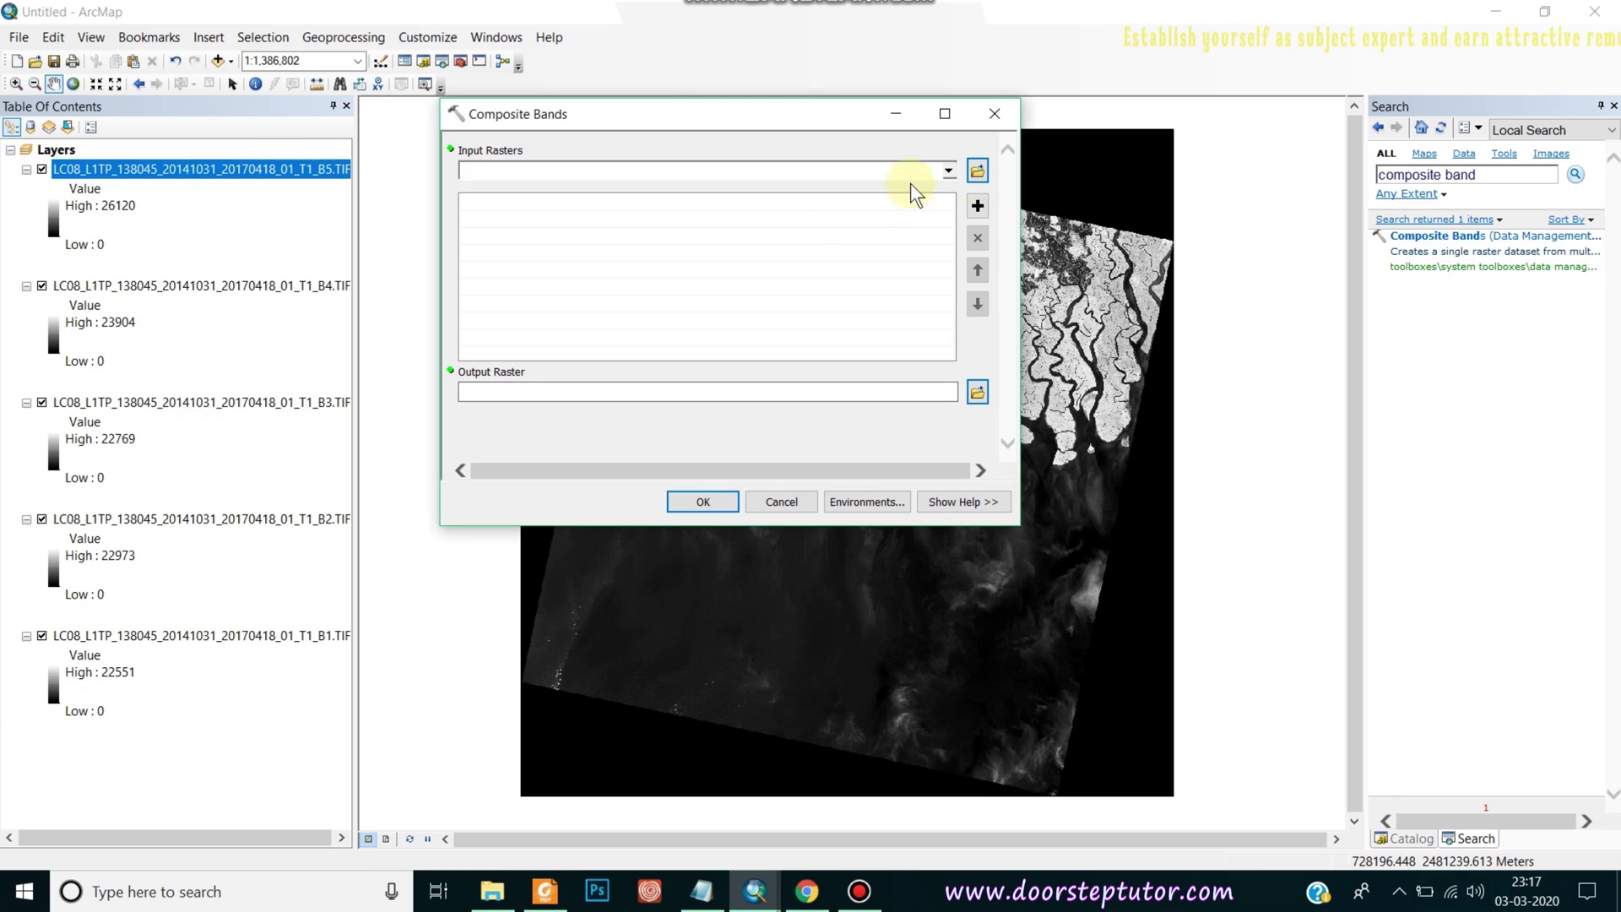
- Add bands B5, B4, B3, B2 and B1 as the Composite Bands input rasters
left_click(949, 172)
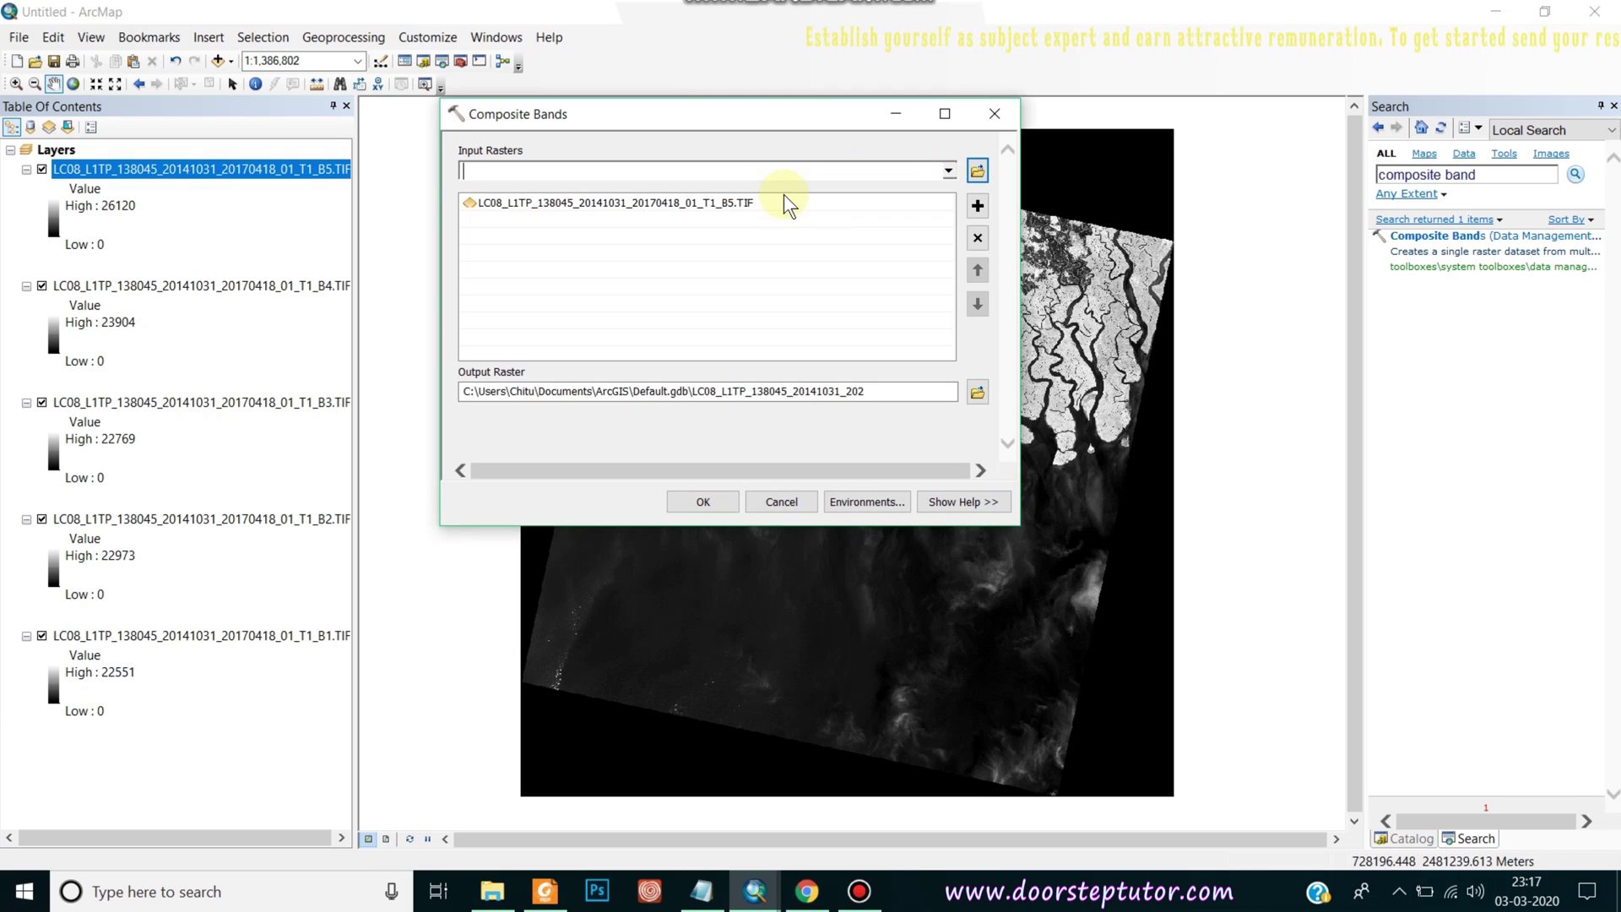
left_click(949, 172)
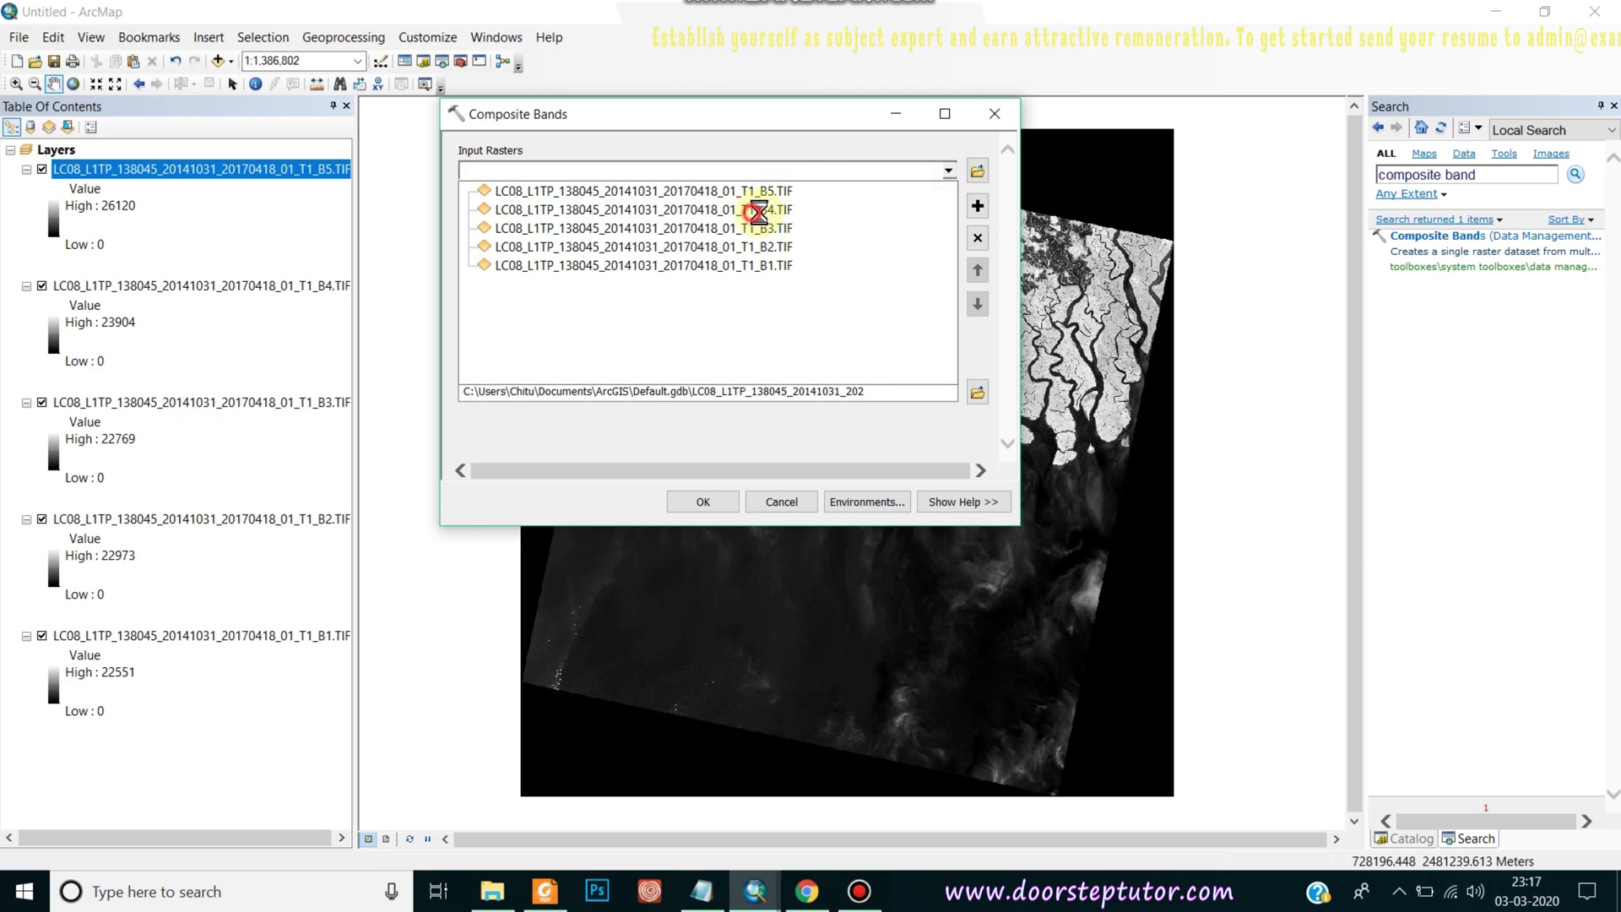
left_click(756, 210)
left_click(947, 172)
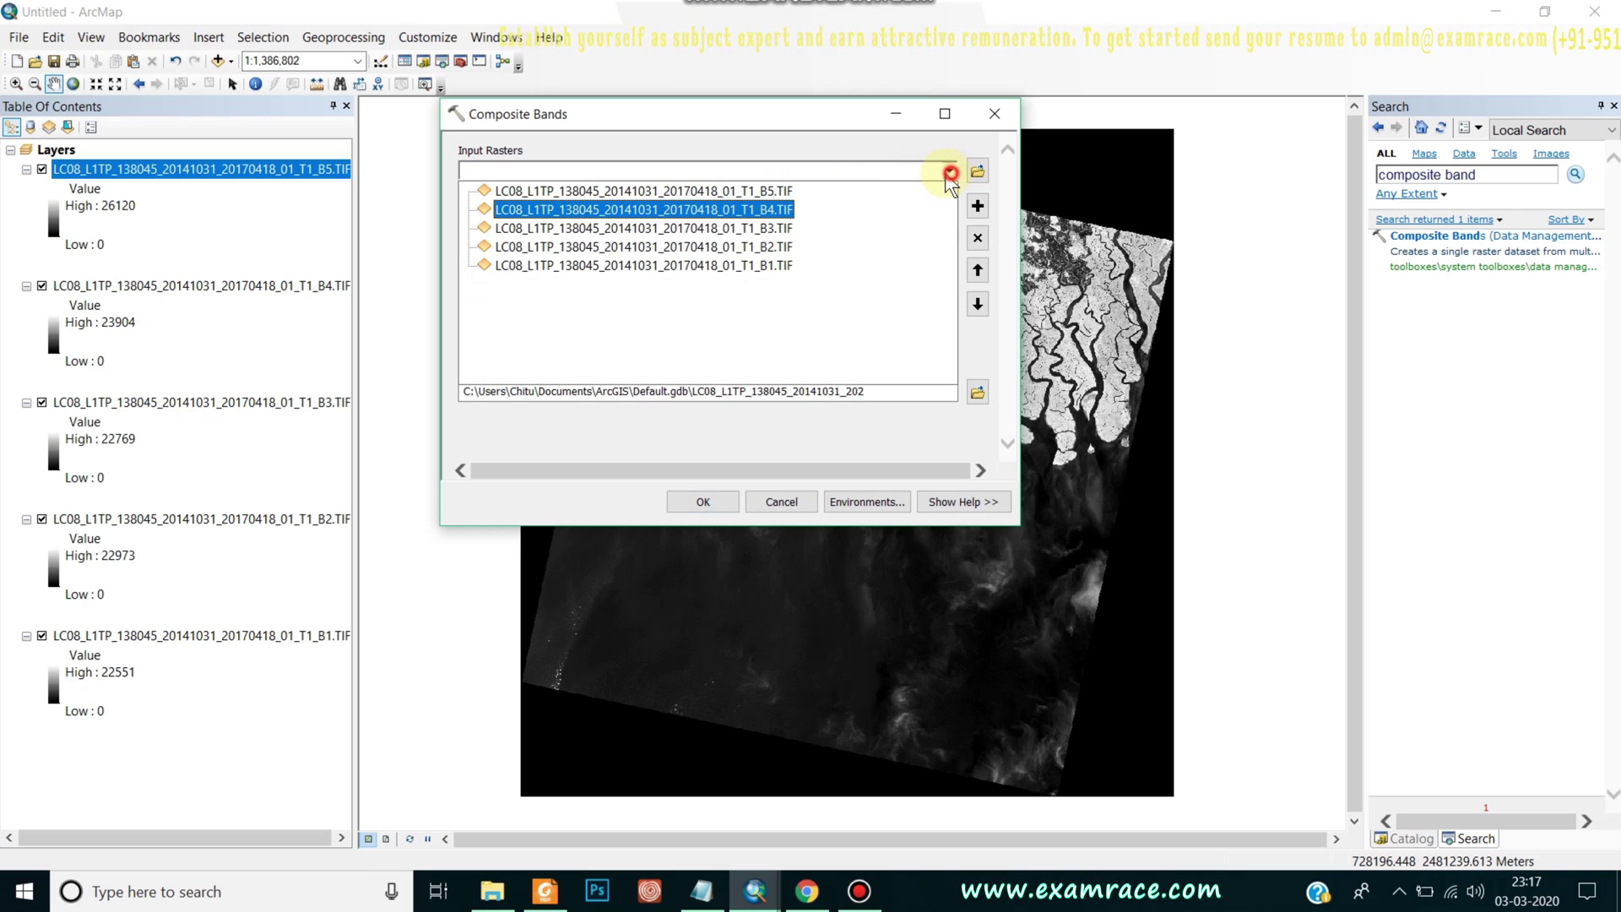
left_click(737, 228)
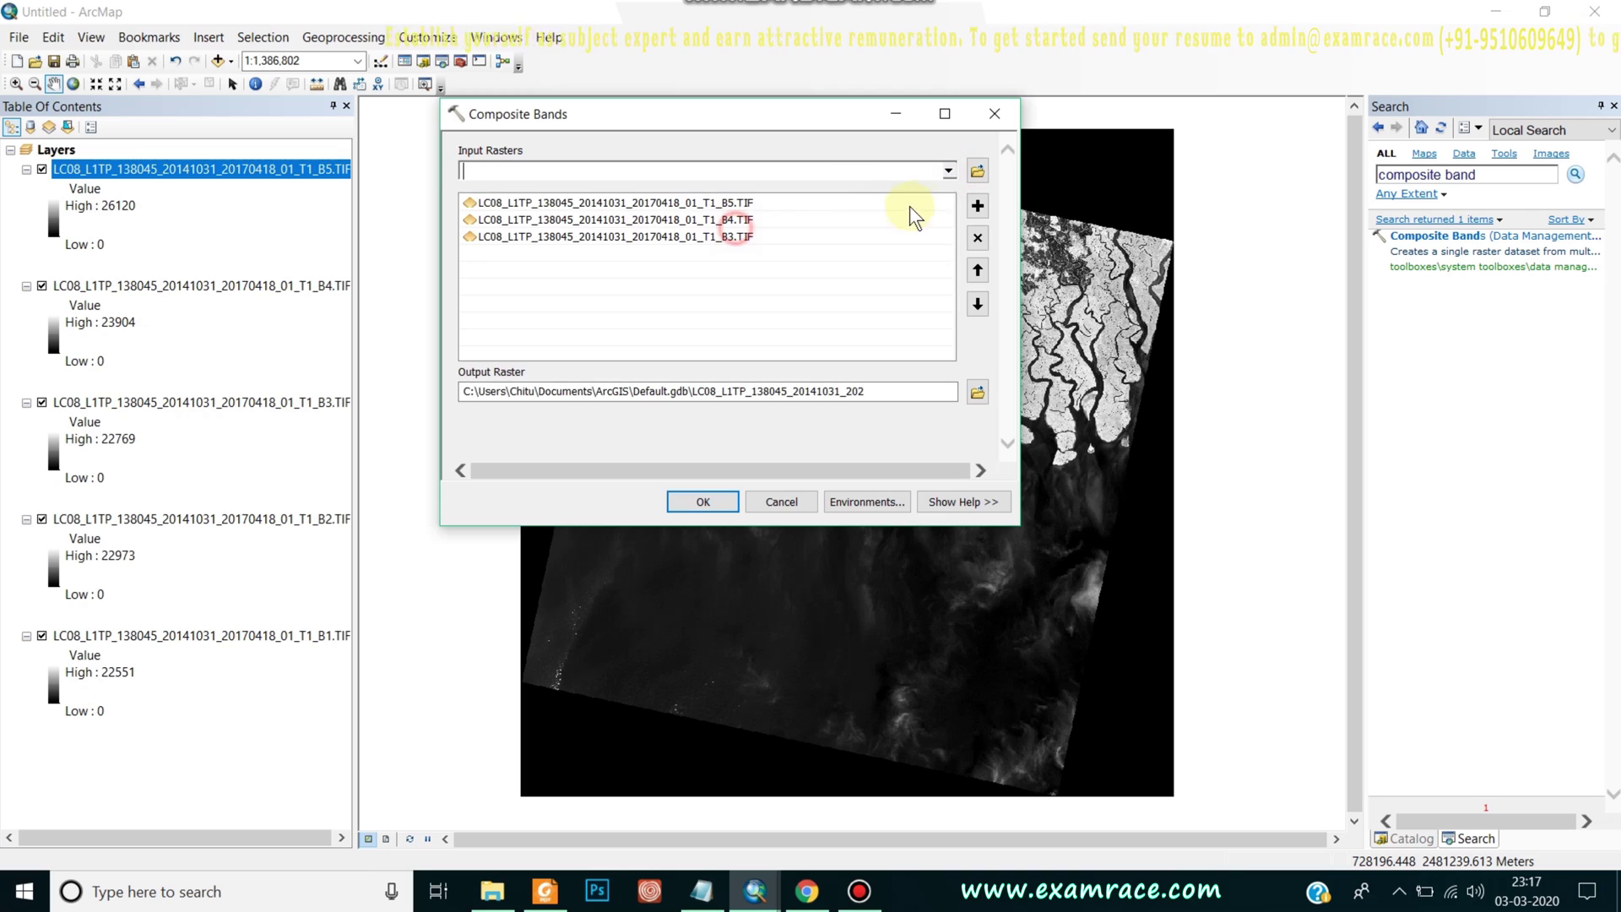
left_click(949, 170)
left_click(760, 247)
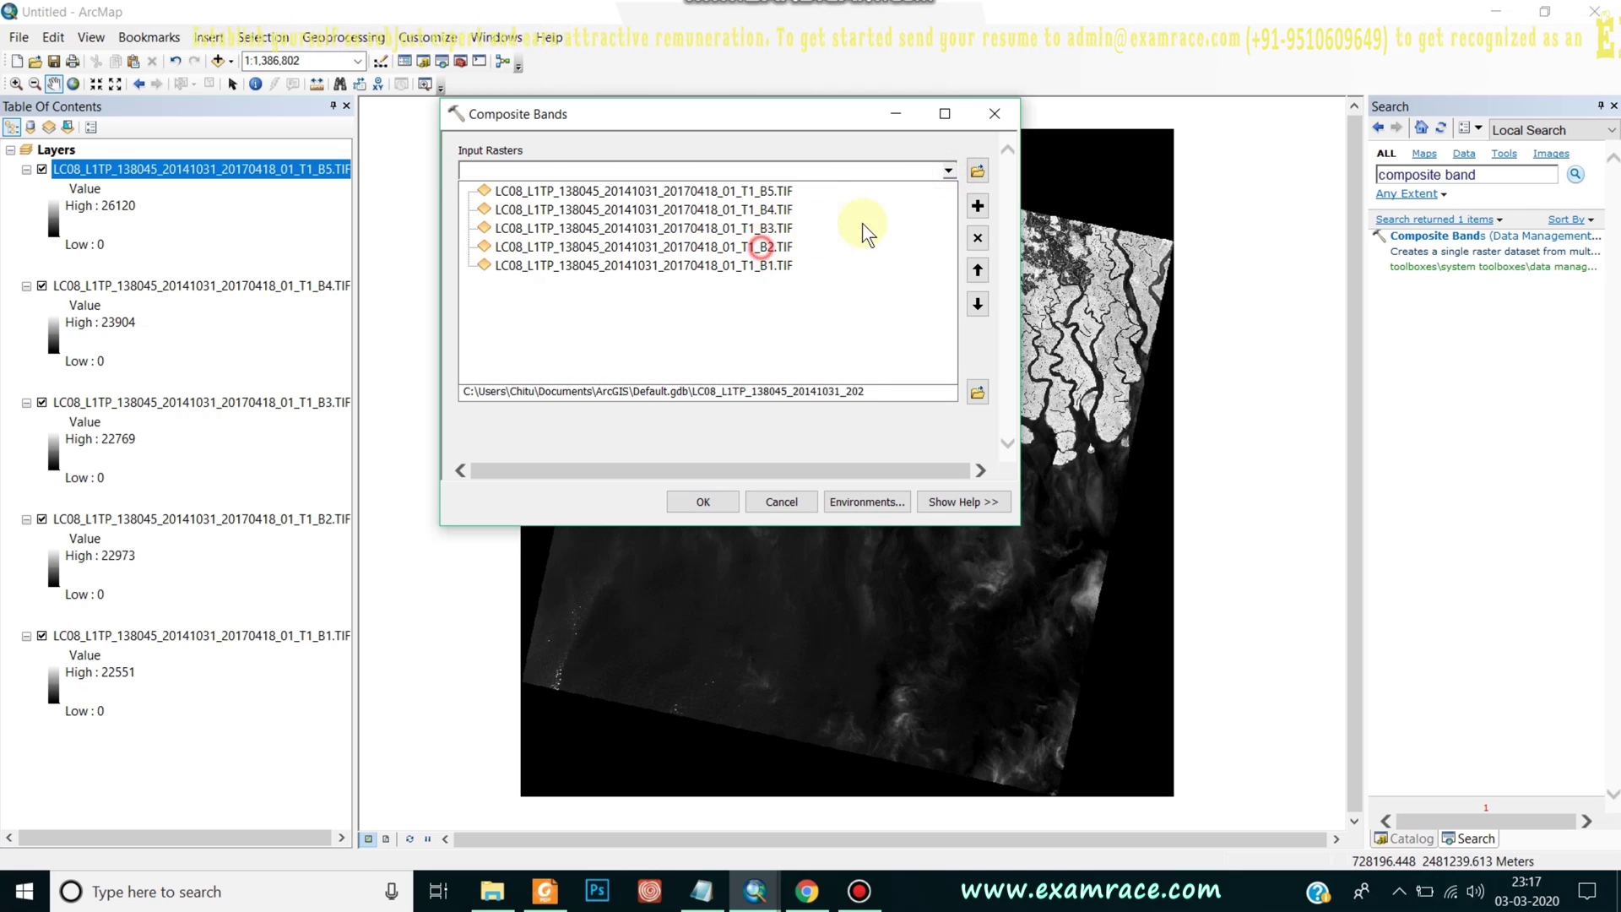
left_click(947, 172)
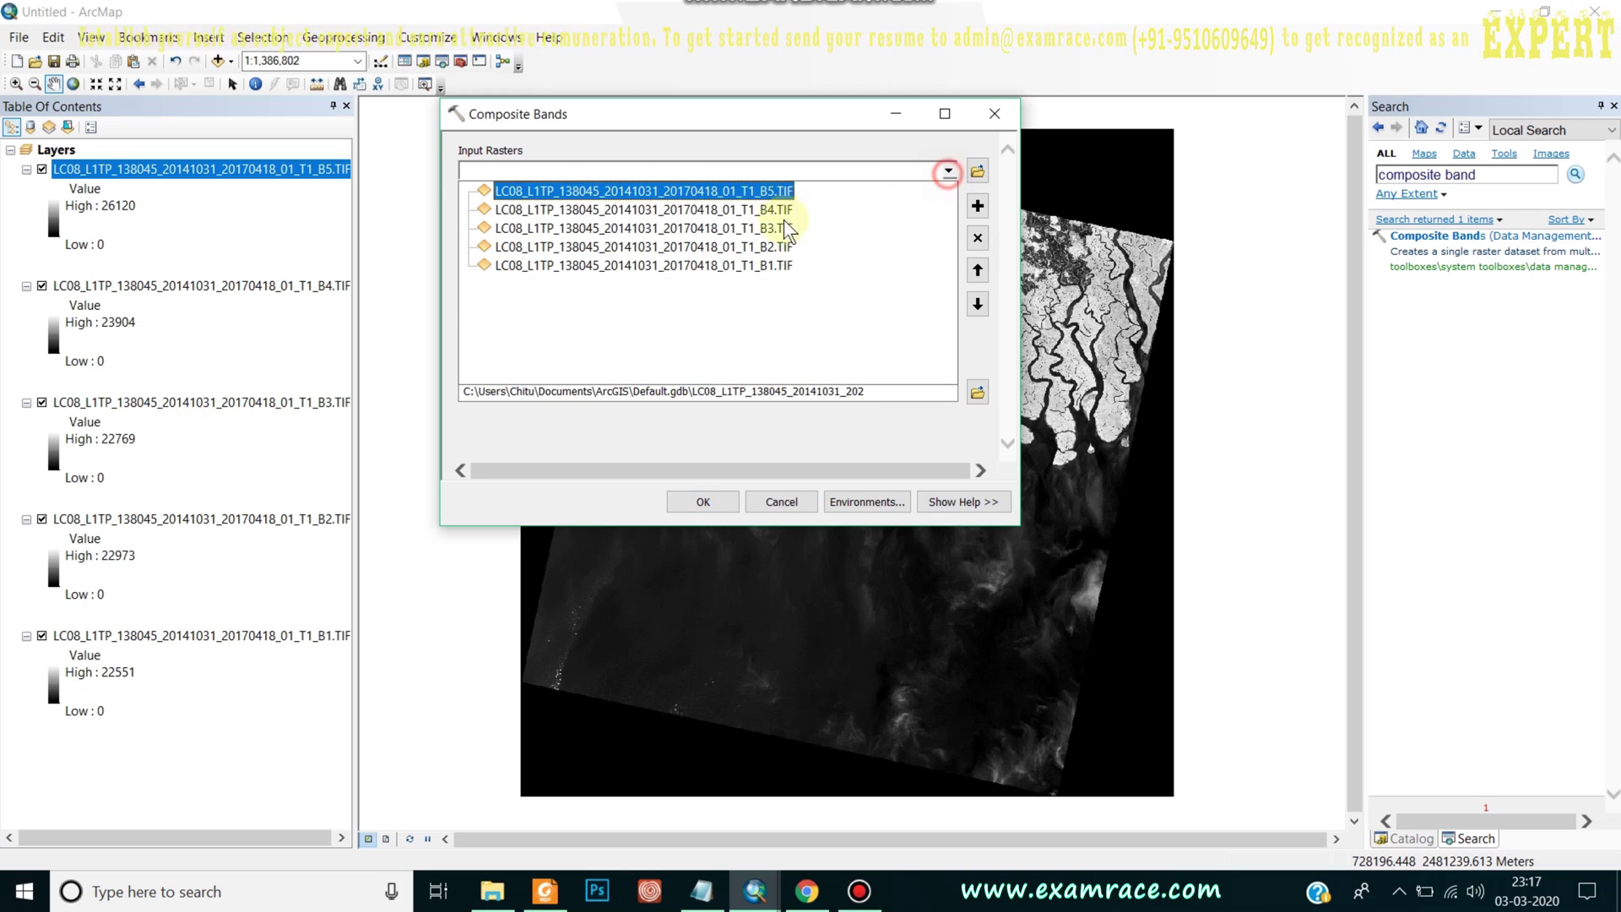
left_click(756, 263)
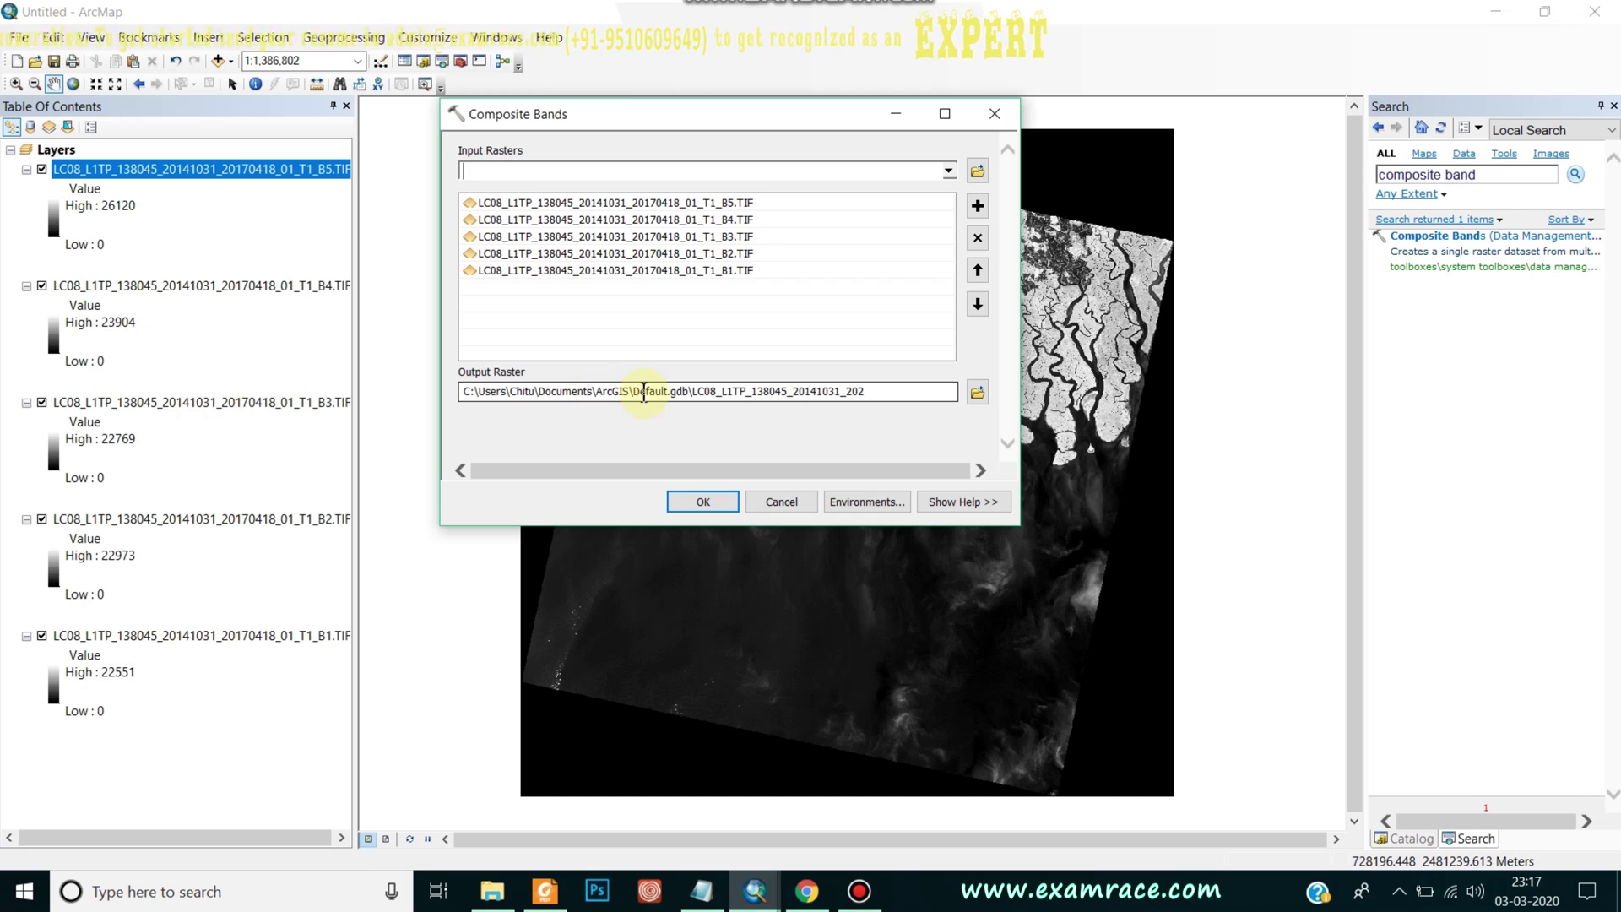
left_click_drag(643, 391, 682, 397)
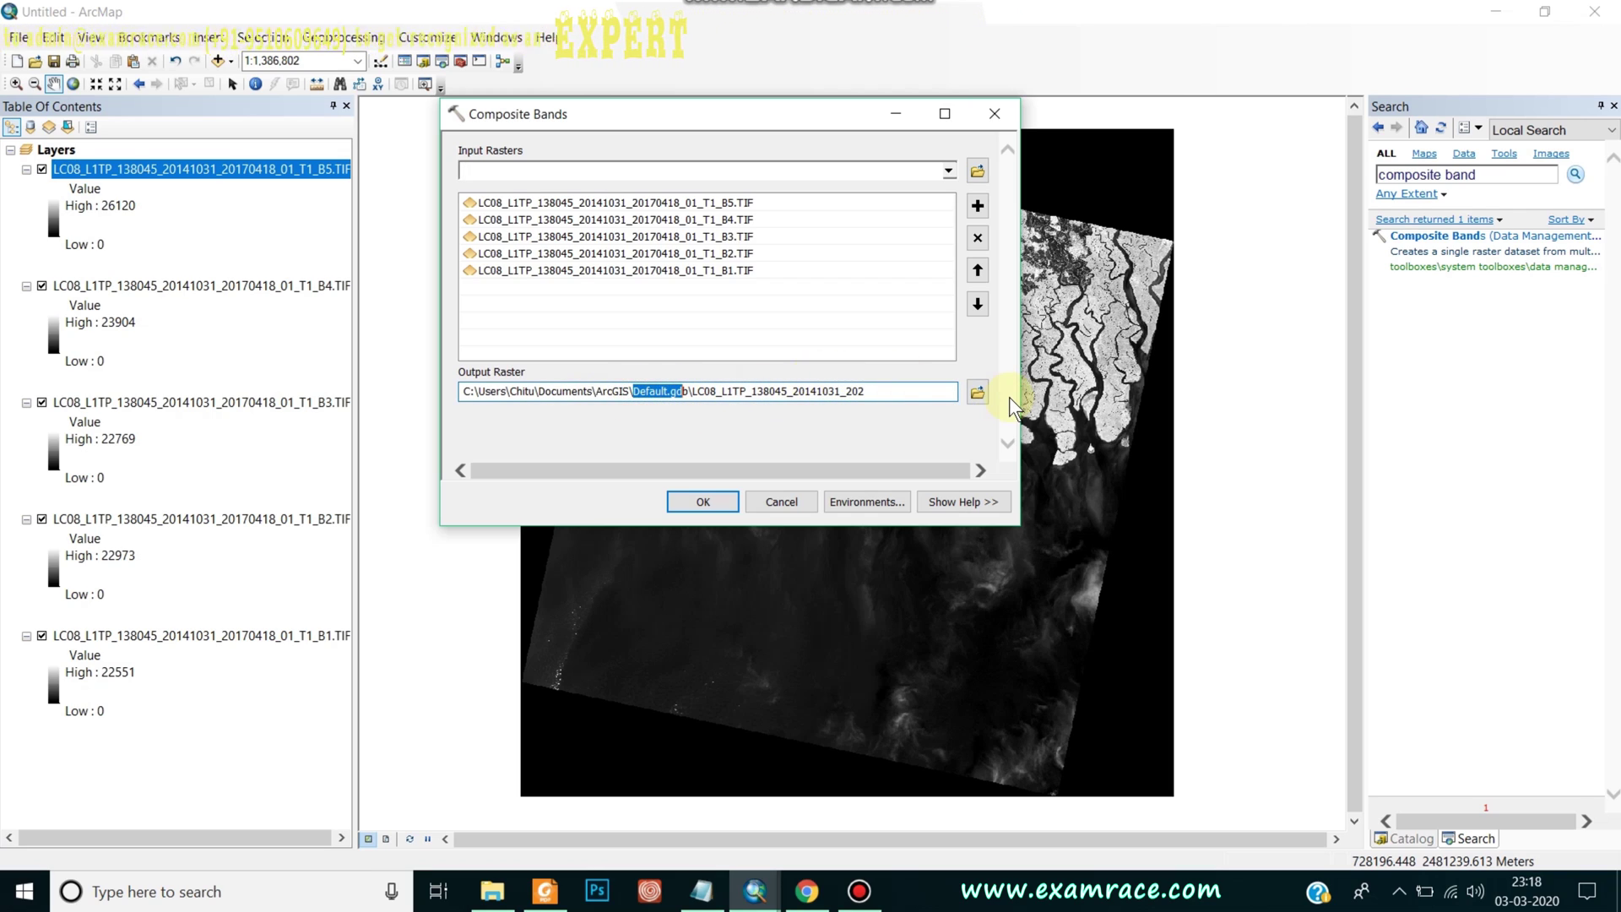
- Set the output raster to F:\examrace\L8_image\Stack_l8.img and run Composite Bands
left_click(984, 395)
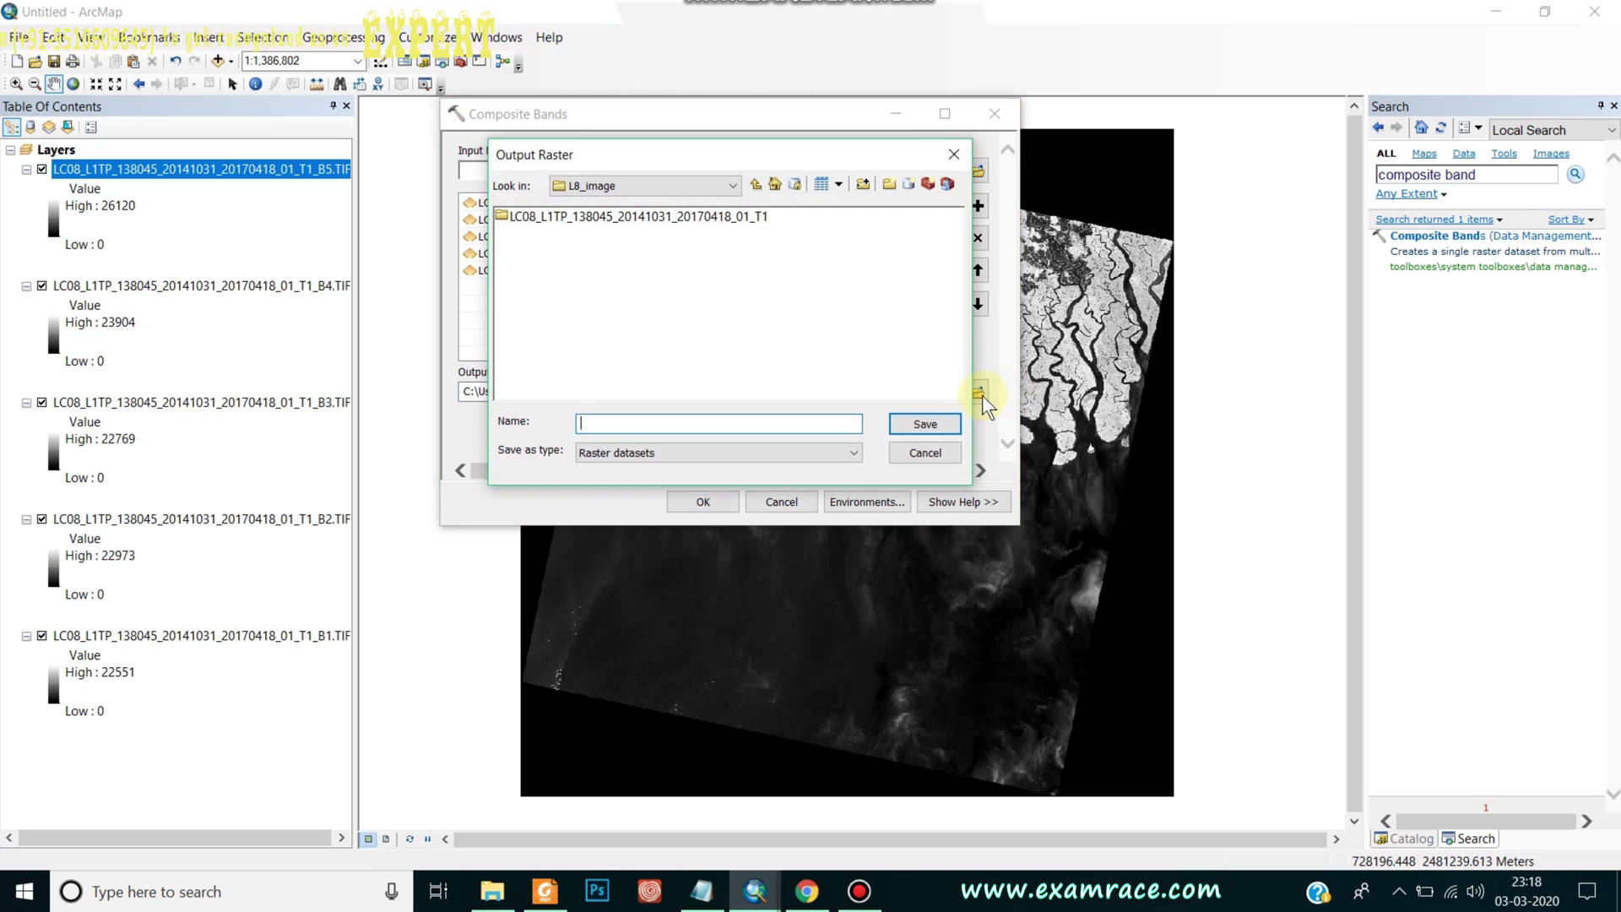
left_click(753, 185)
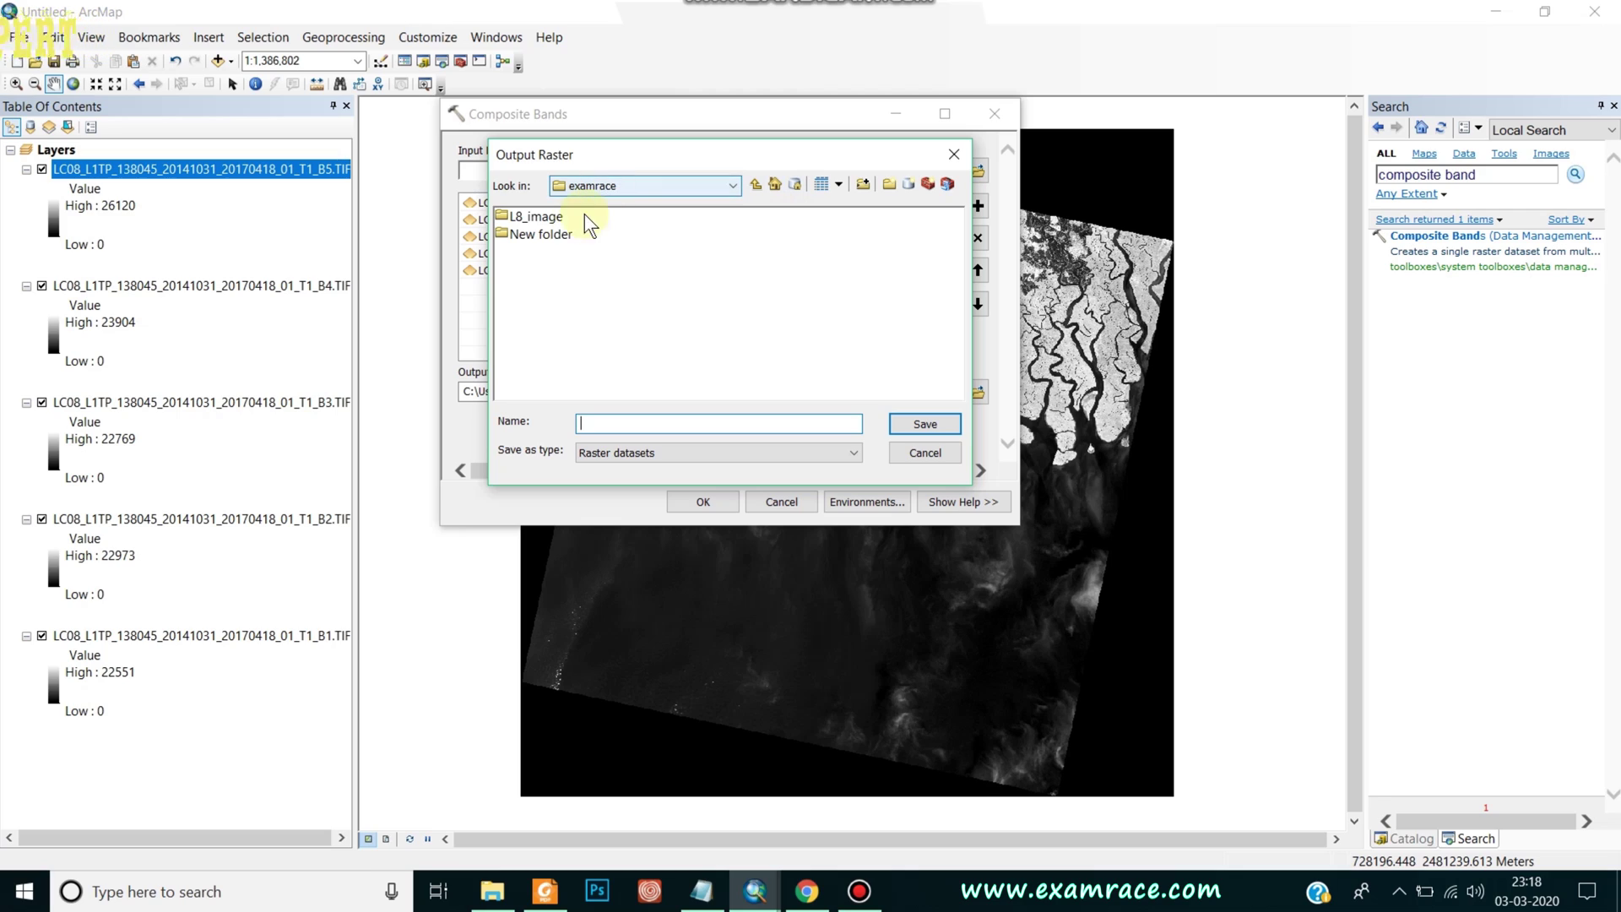
double_click(519, 218)
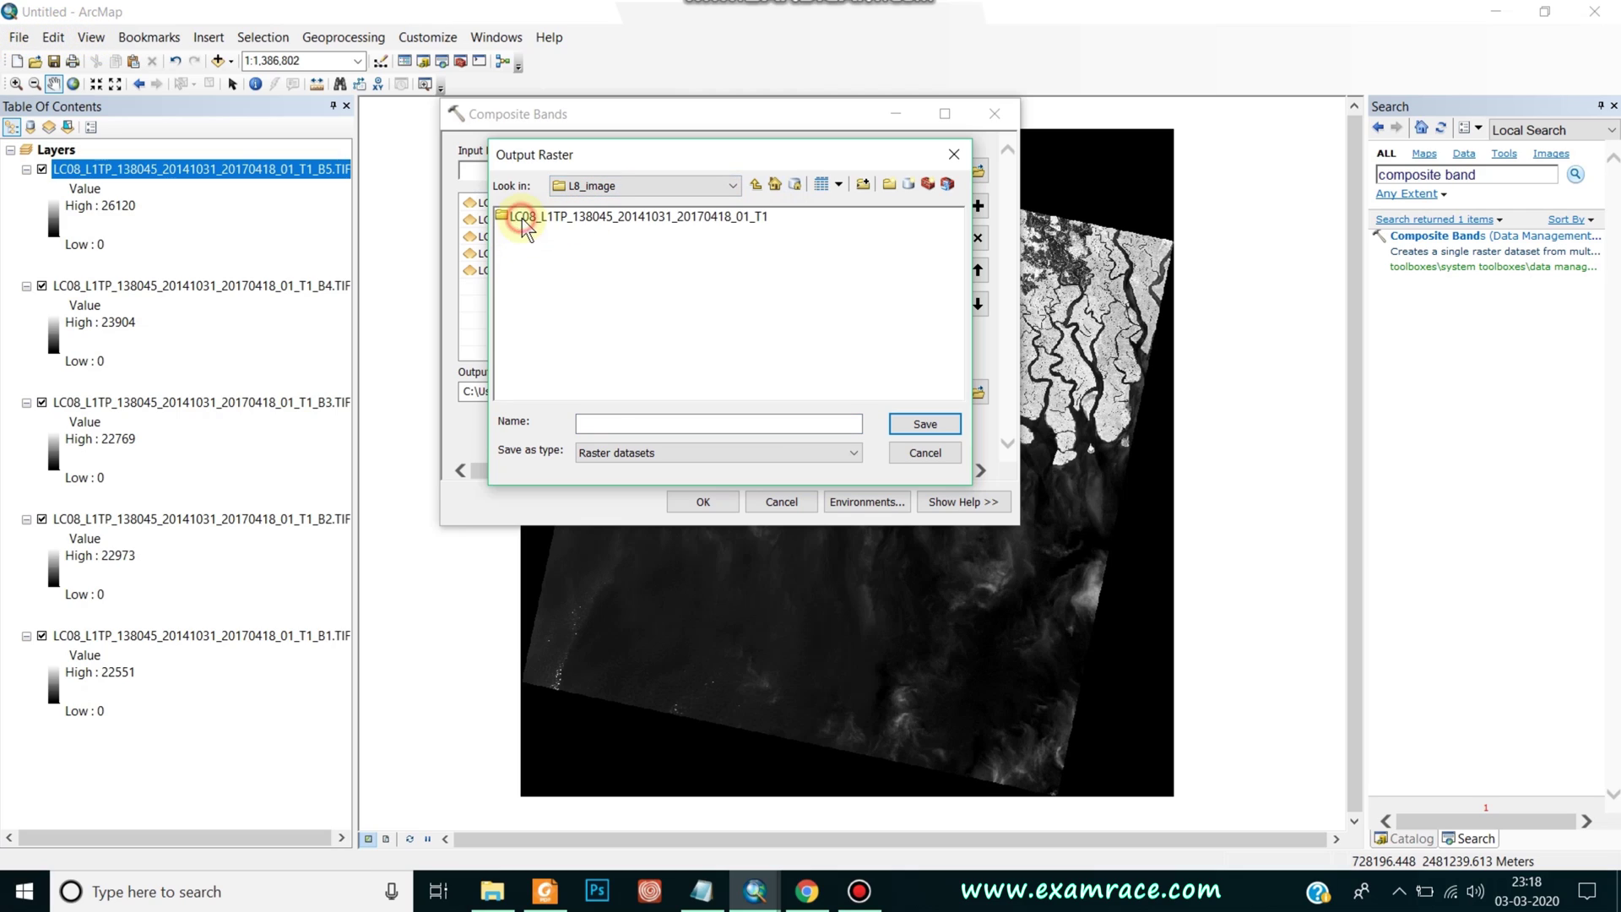
left_click(597, 422)
type("S")
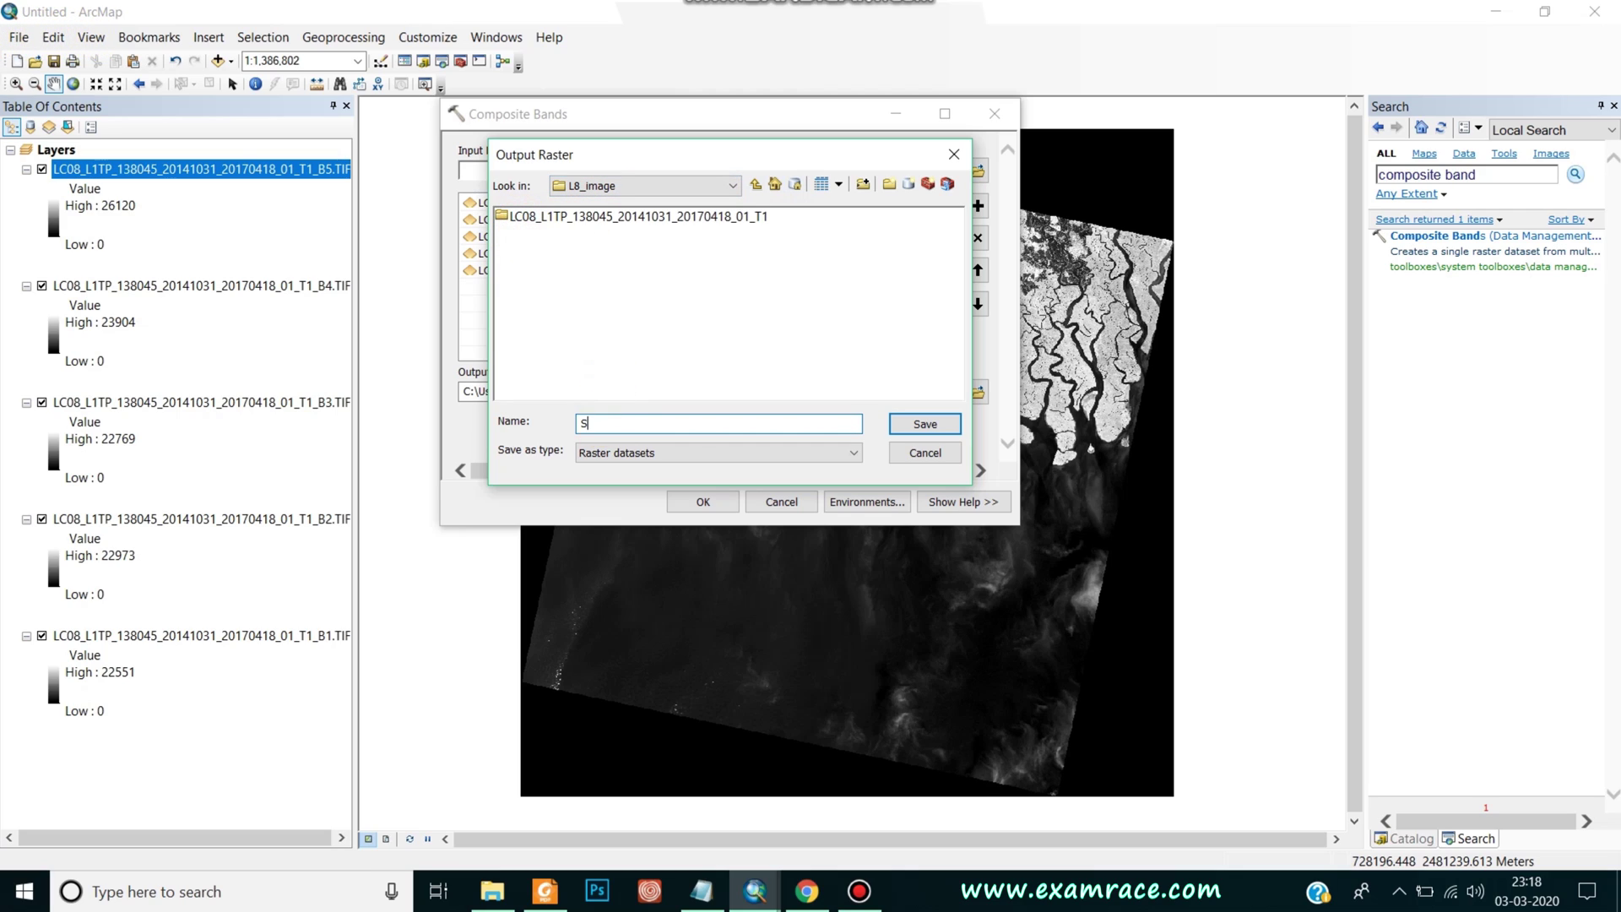
type("tack_l8.img")
left_click(621, 423)
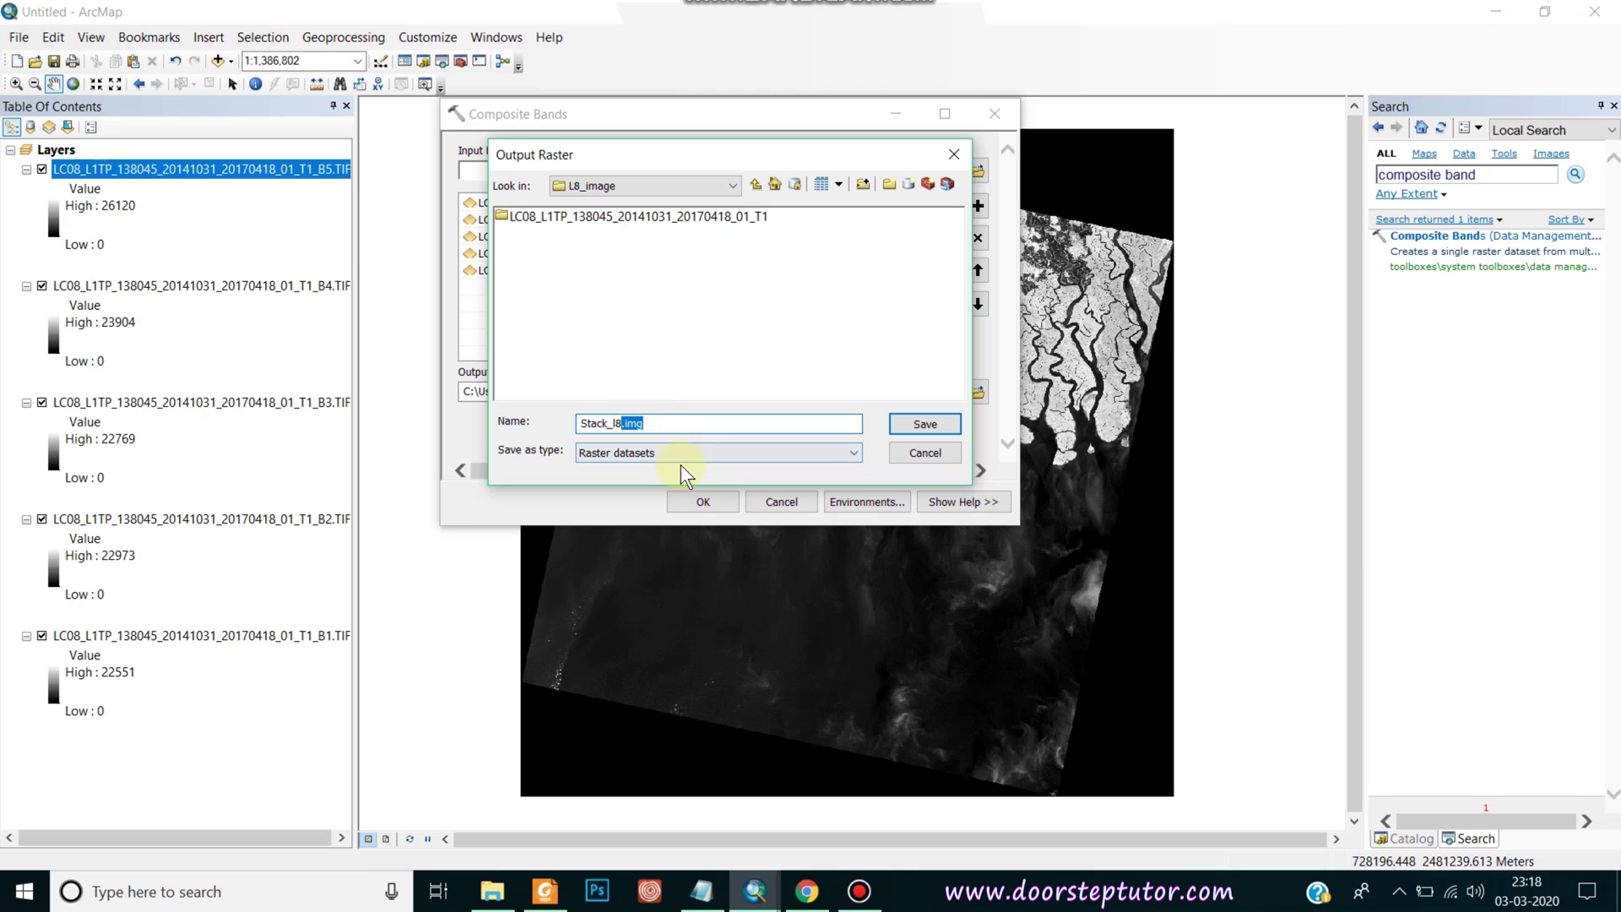
left_click(702, 397)
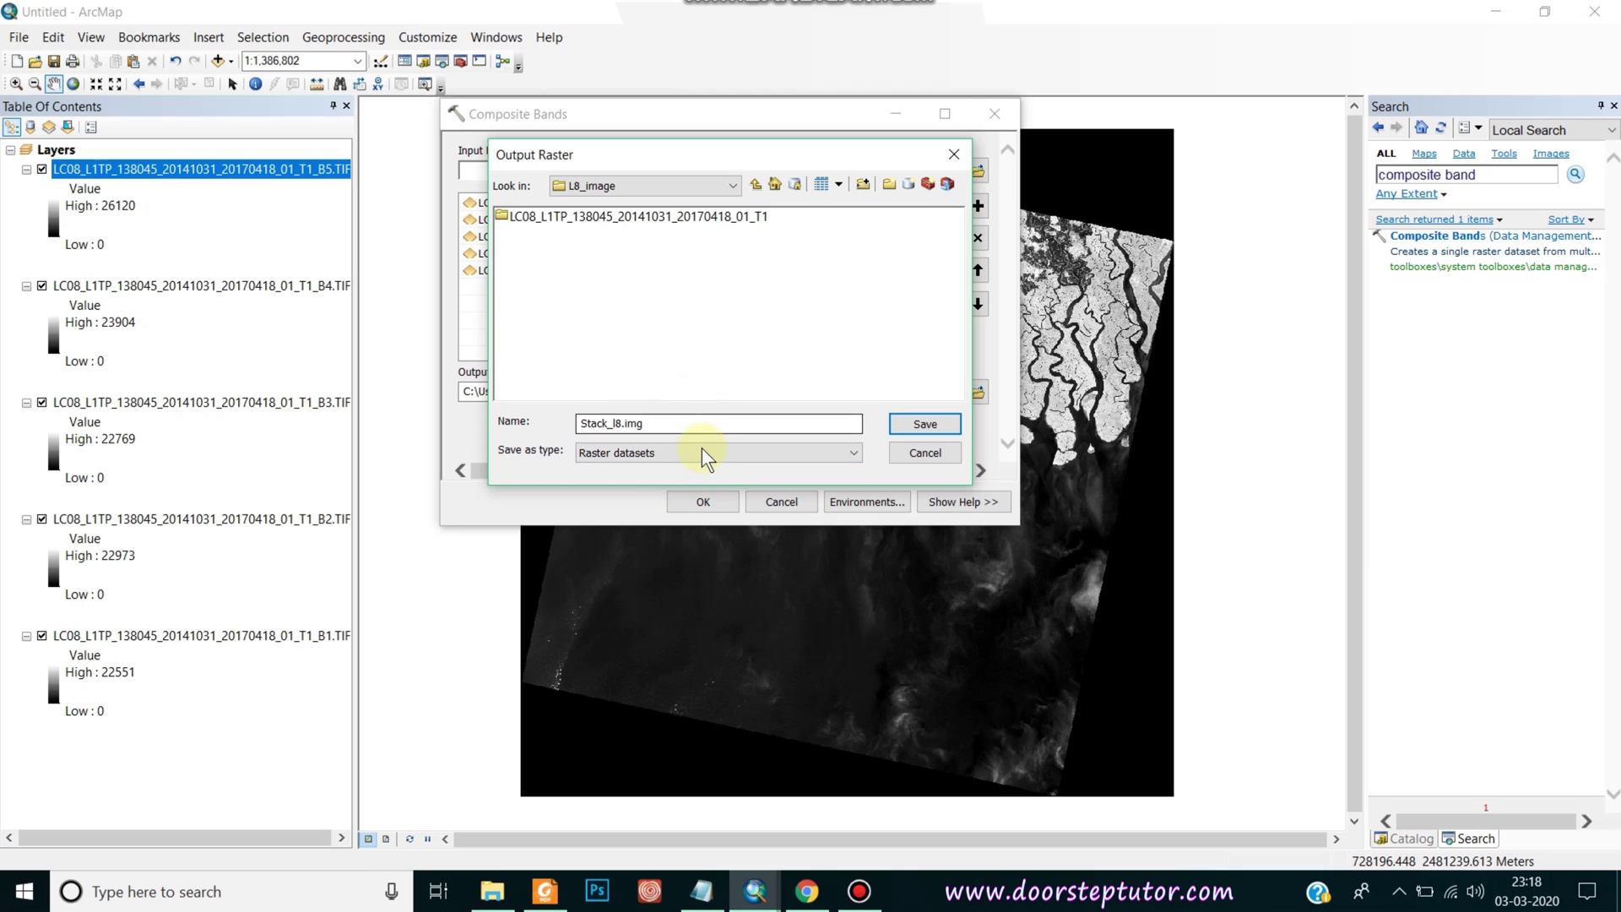
left_click(707, 501)
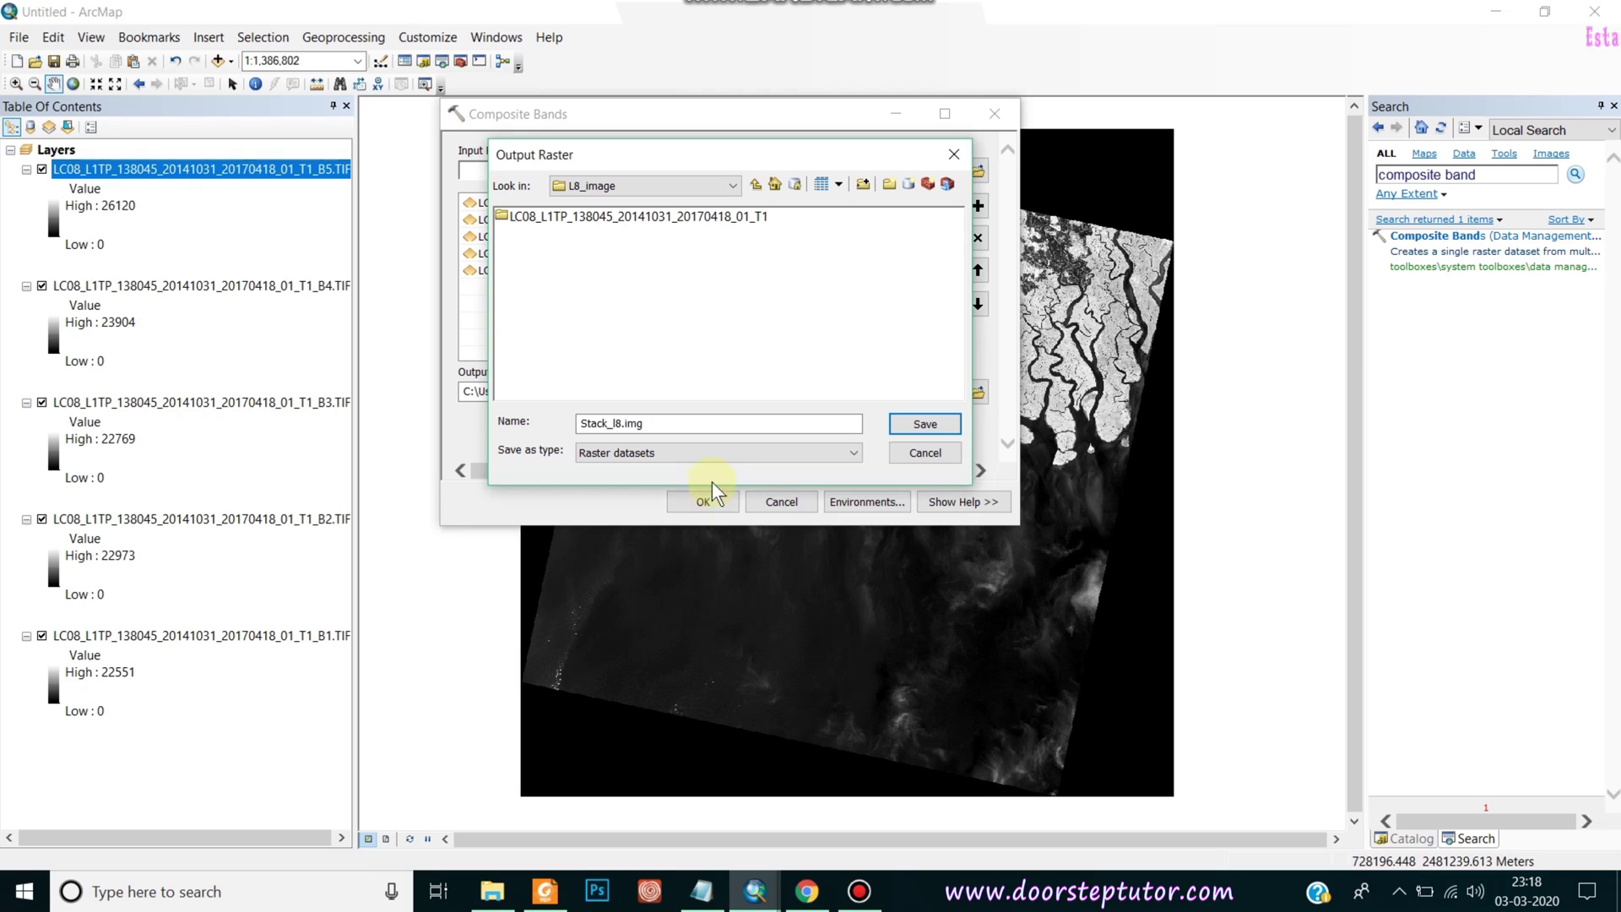
left_click(892, 427)
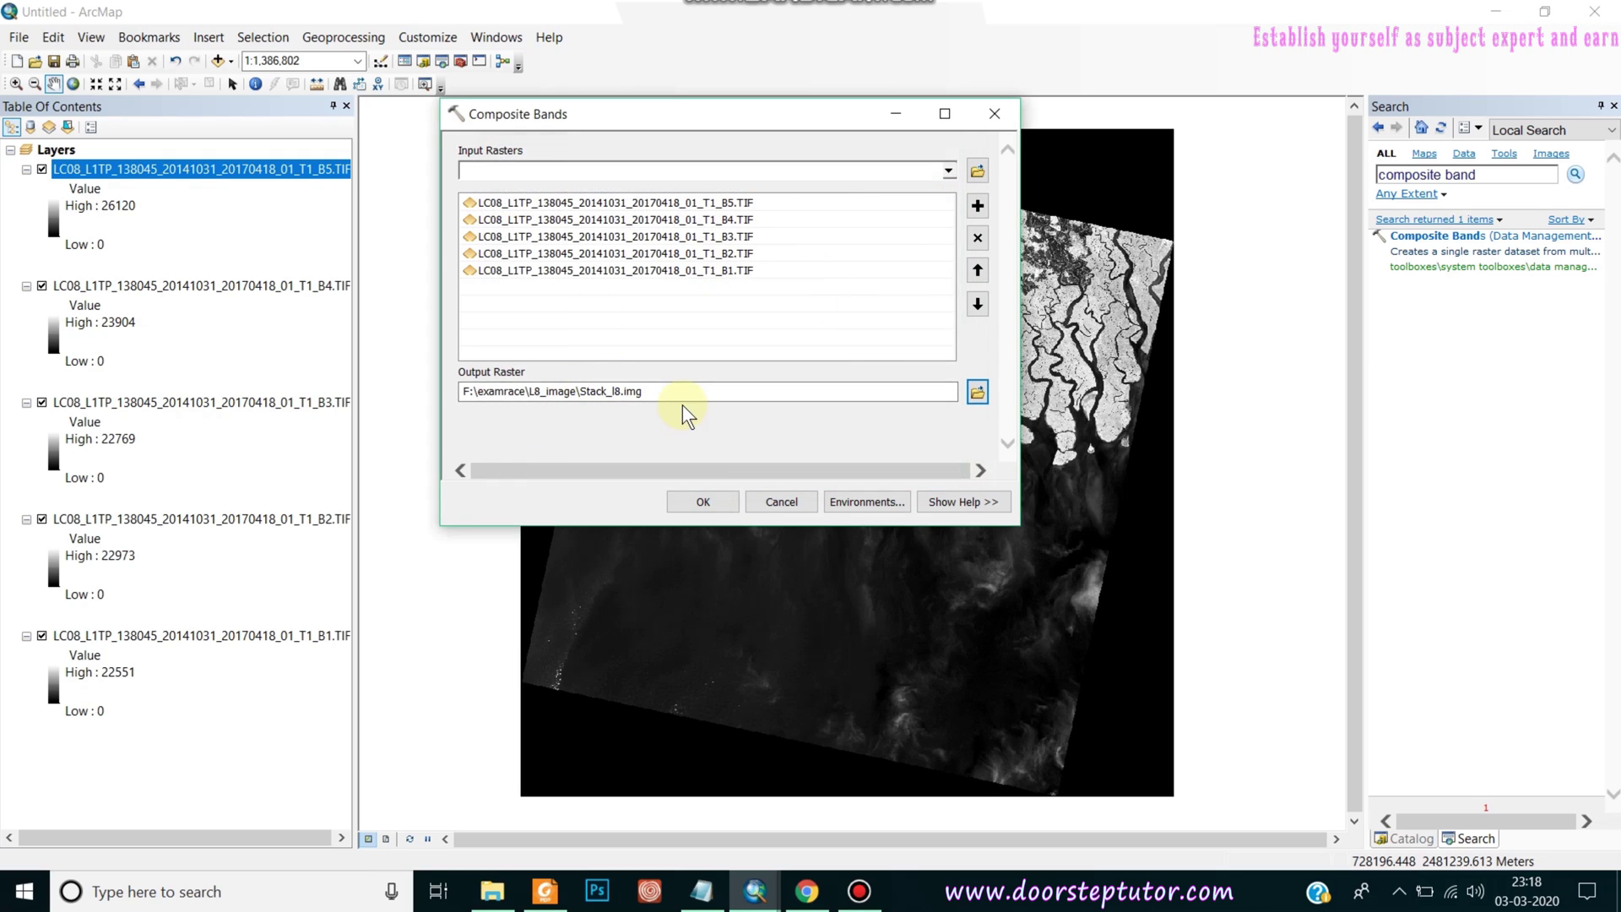
left_click(687, 500)
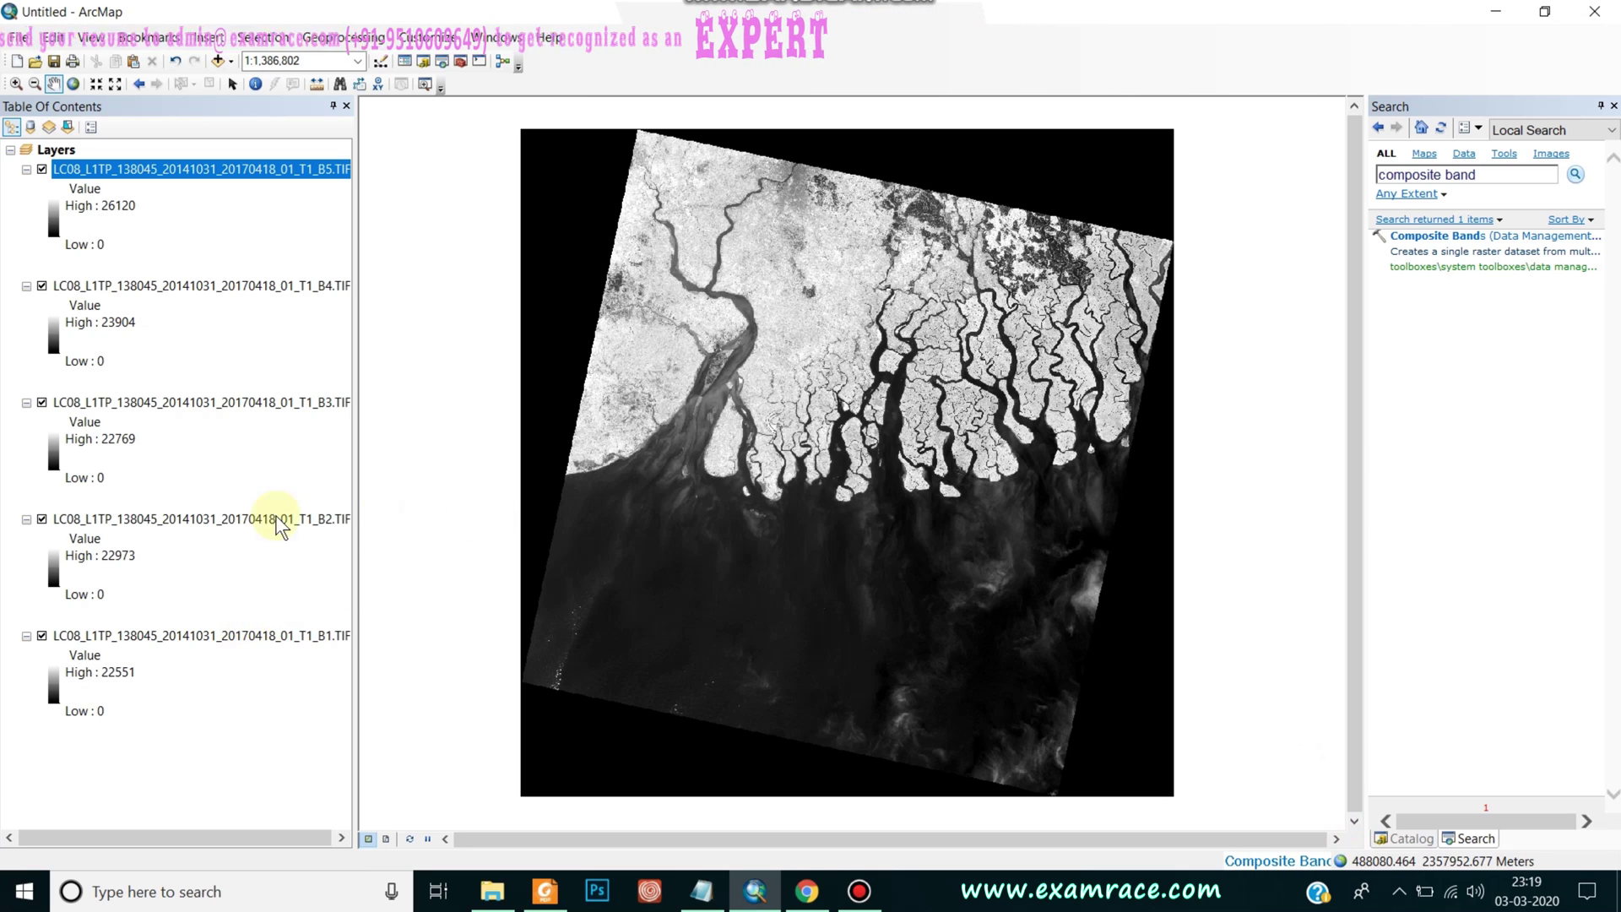
- Widen the Table of Contents to show full layer names, then select the B4 and B5 layers
left_click_drag(356, 166, 412, 169)
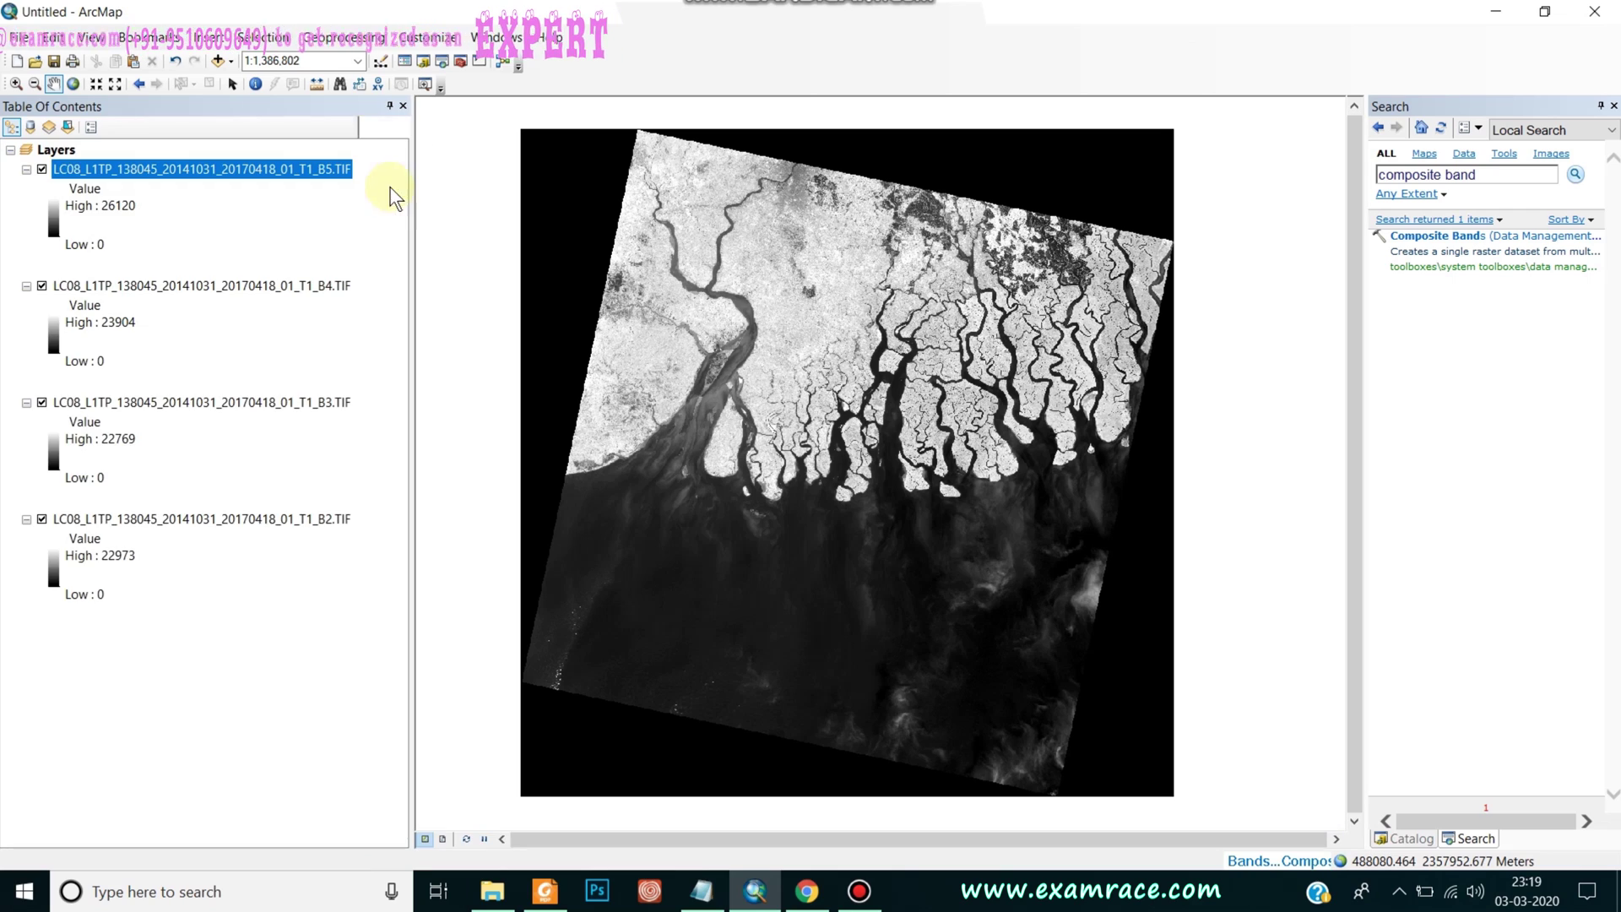
left_click(335, 289)
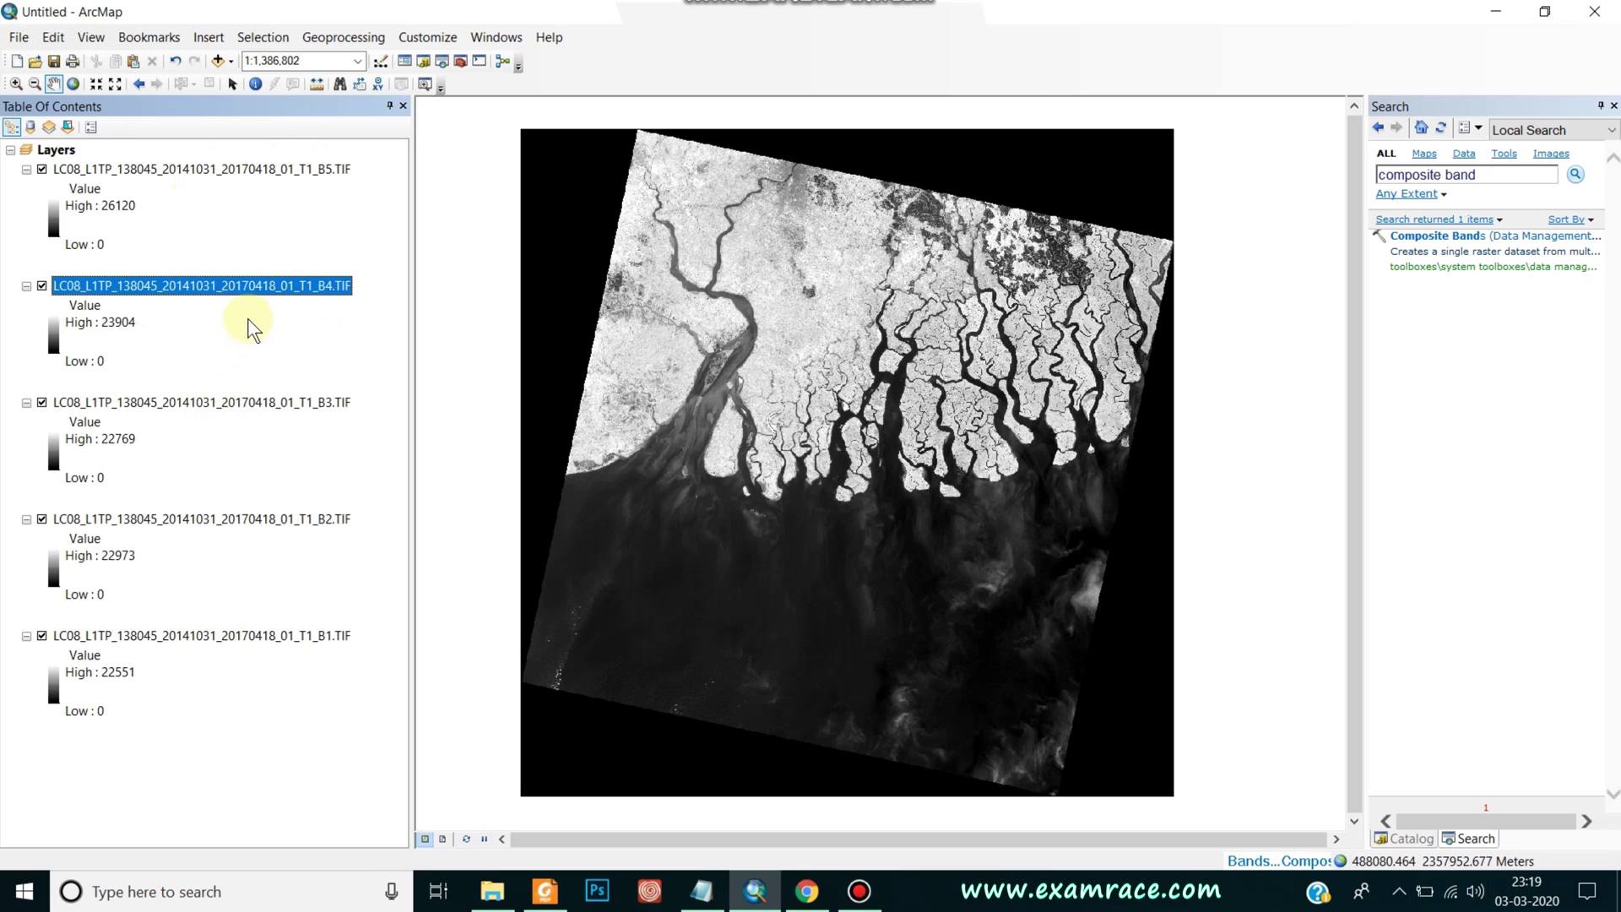
left_click(306, 172)
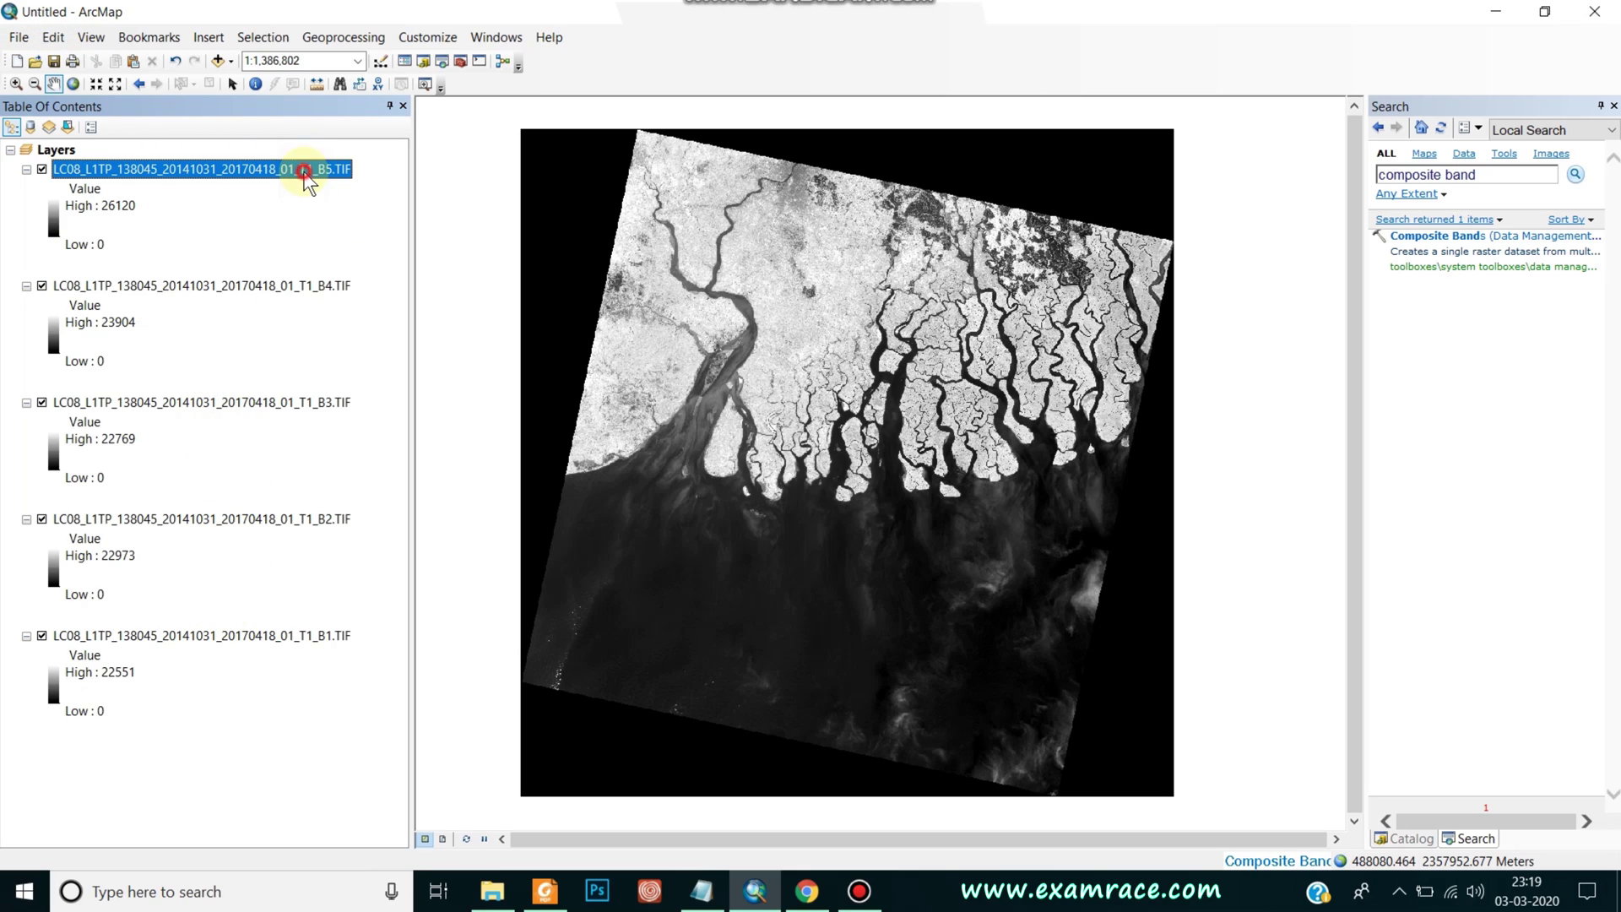
left_click(304, 285)
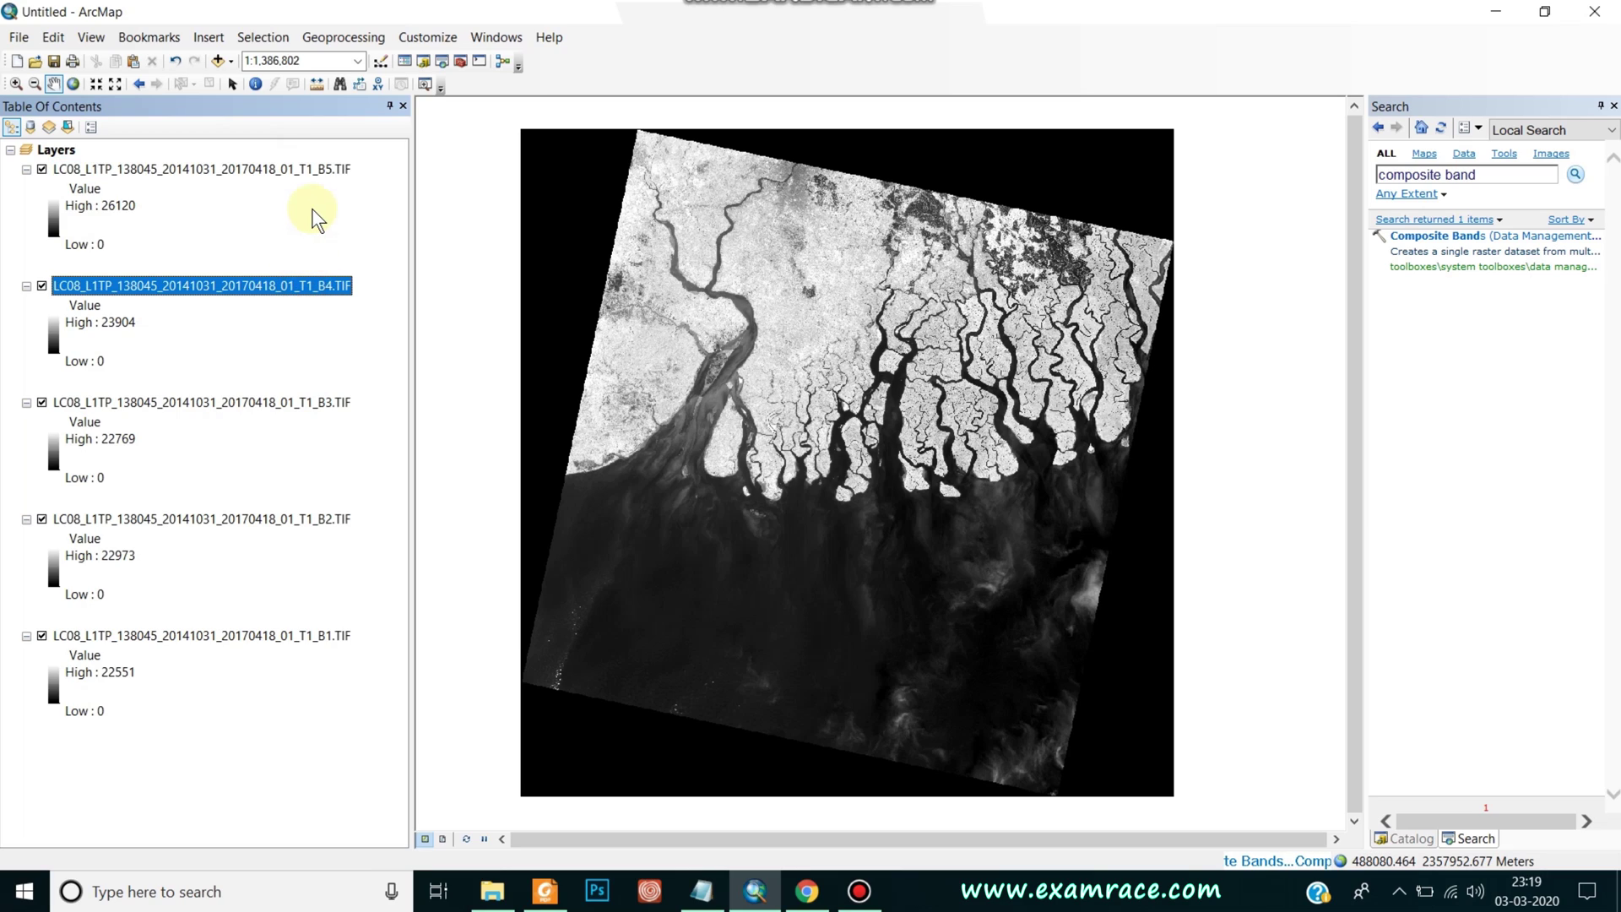
left_click(314, 171)
left_click(318, 286)
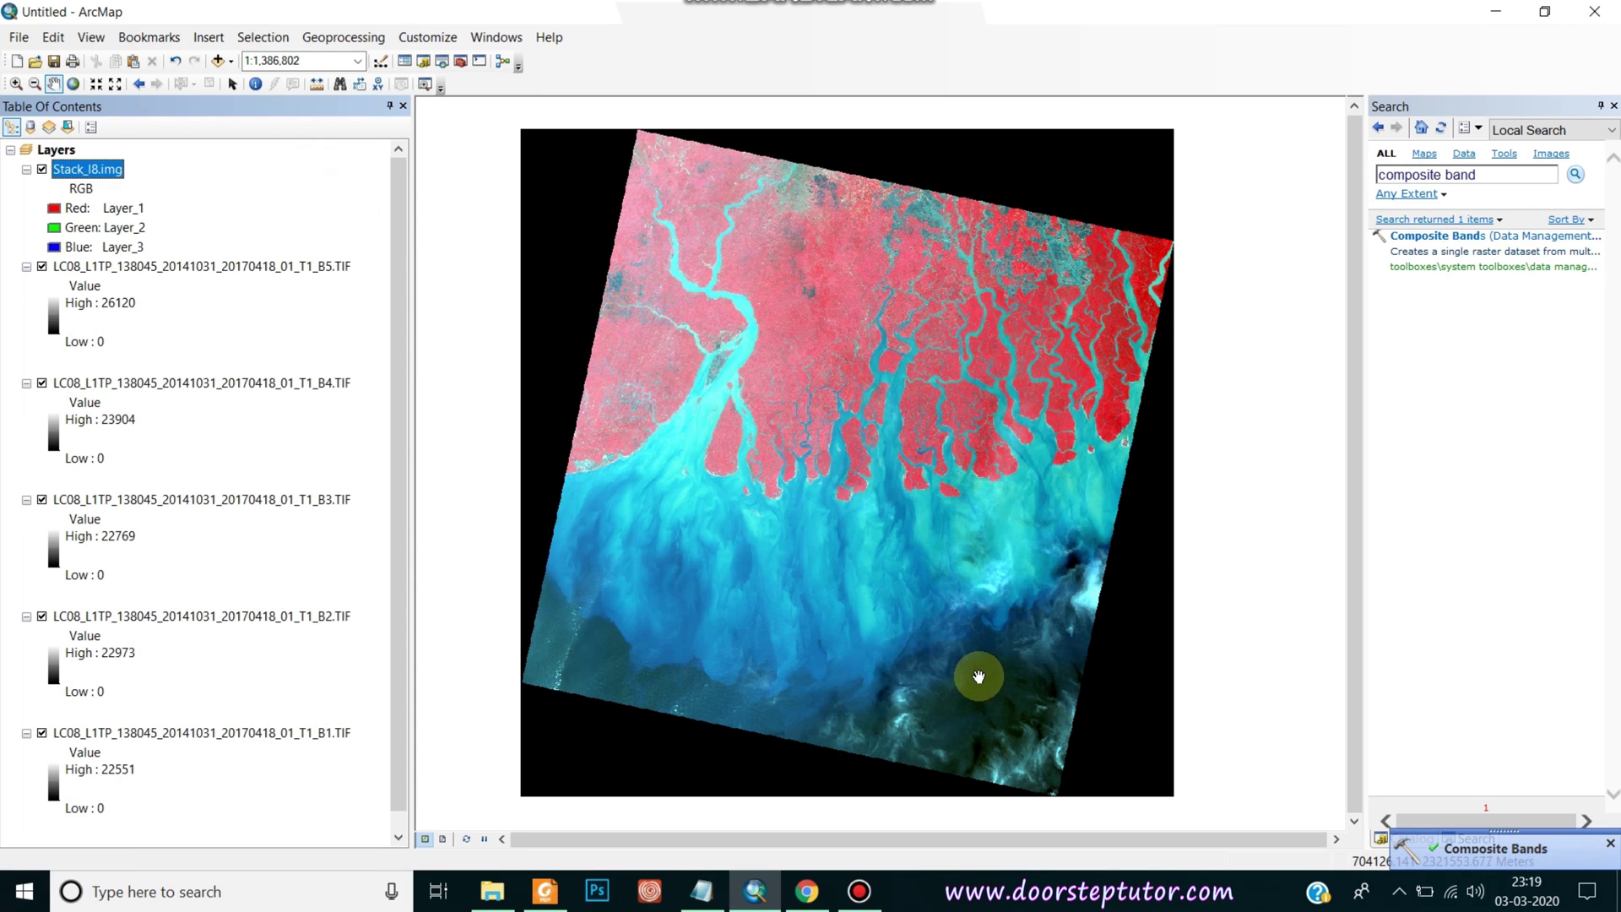
- Select the band layers B5 through B1 and remove them from the map
left_click(94, 267)
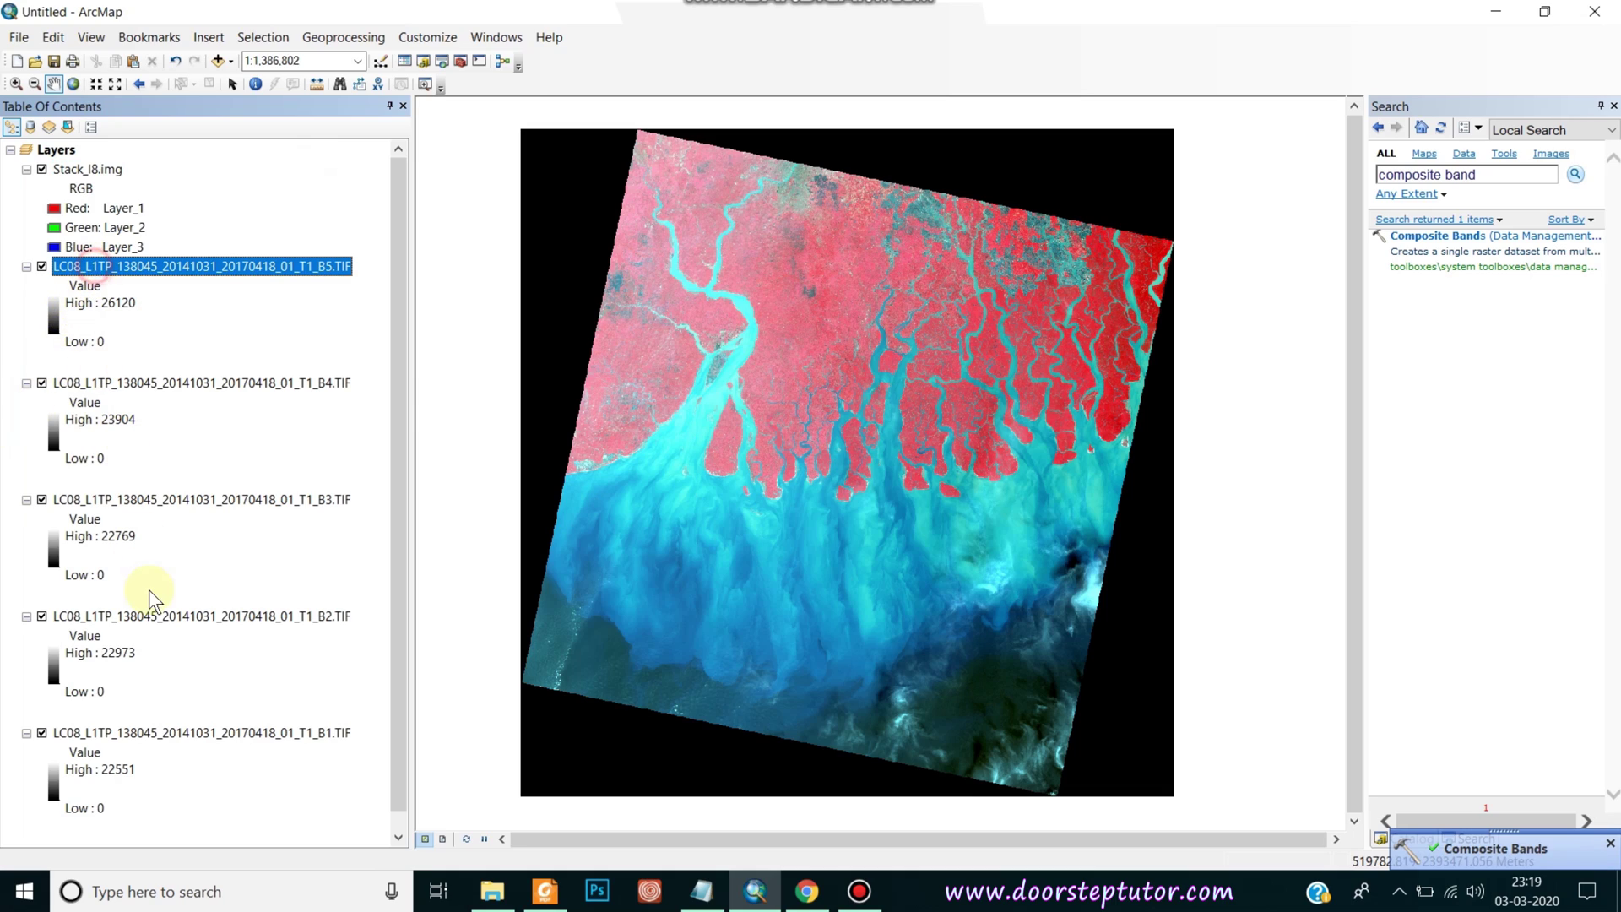
left_click(147, 725, "shift")
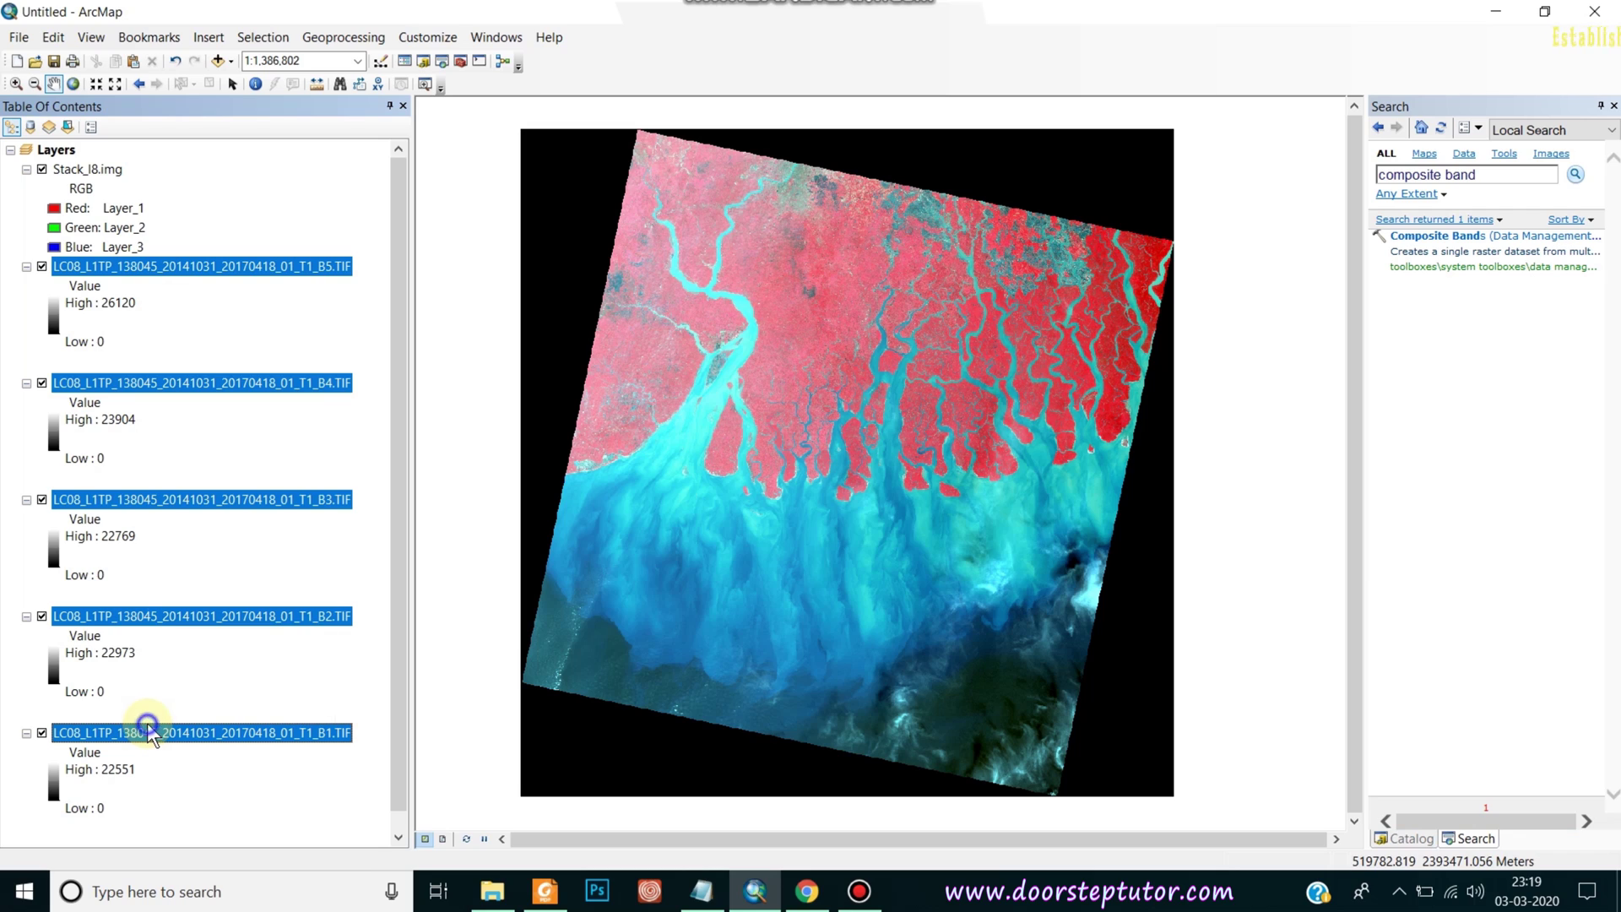
right_click(147, 725)
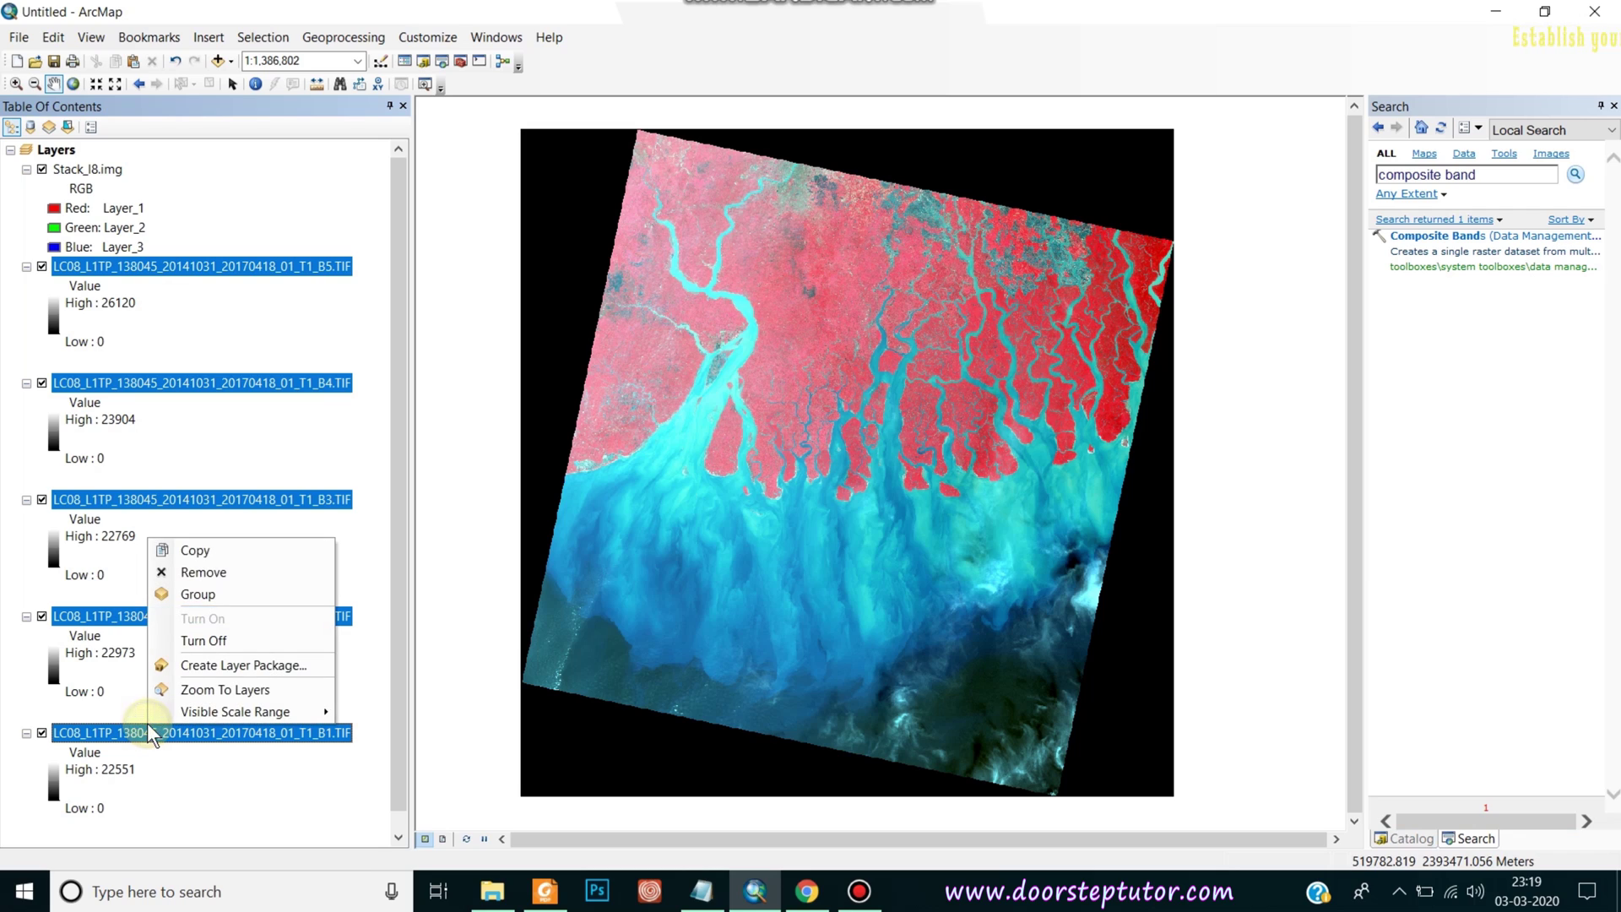
left_click(170, 574)
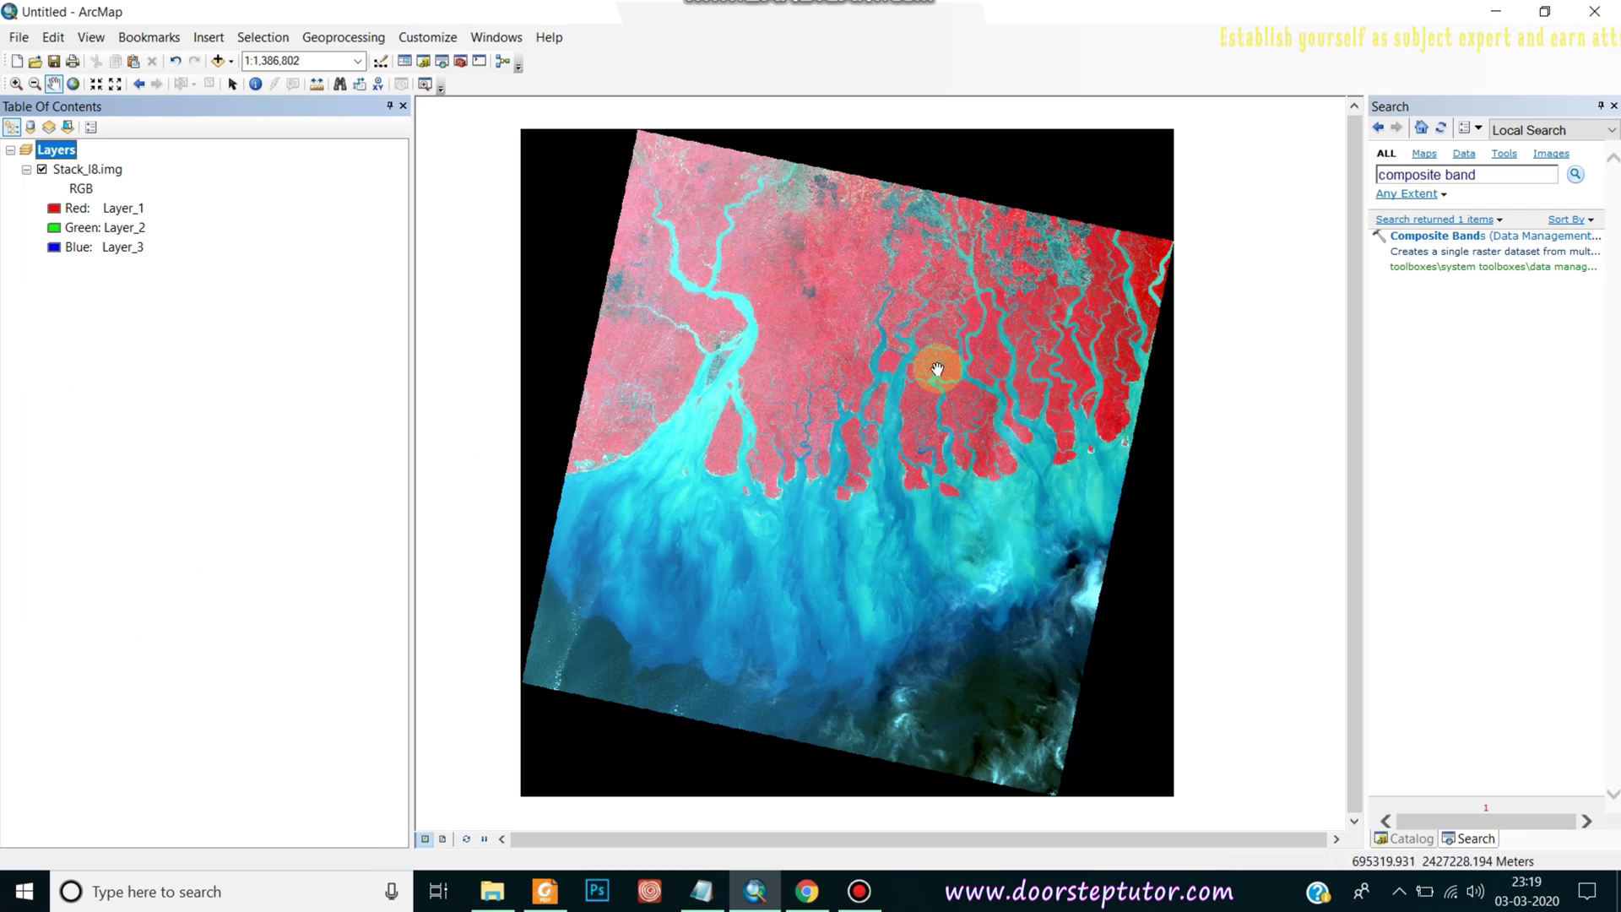
- Zoom in and pan across the delta's farmland, dark patch and urban area by the river
scroll(934, 371, "up", 3)
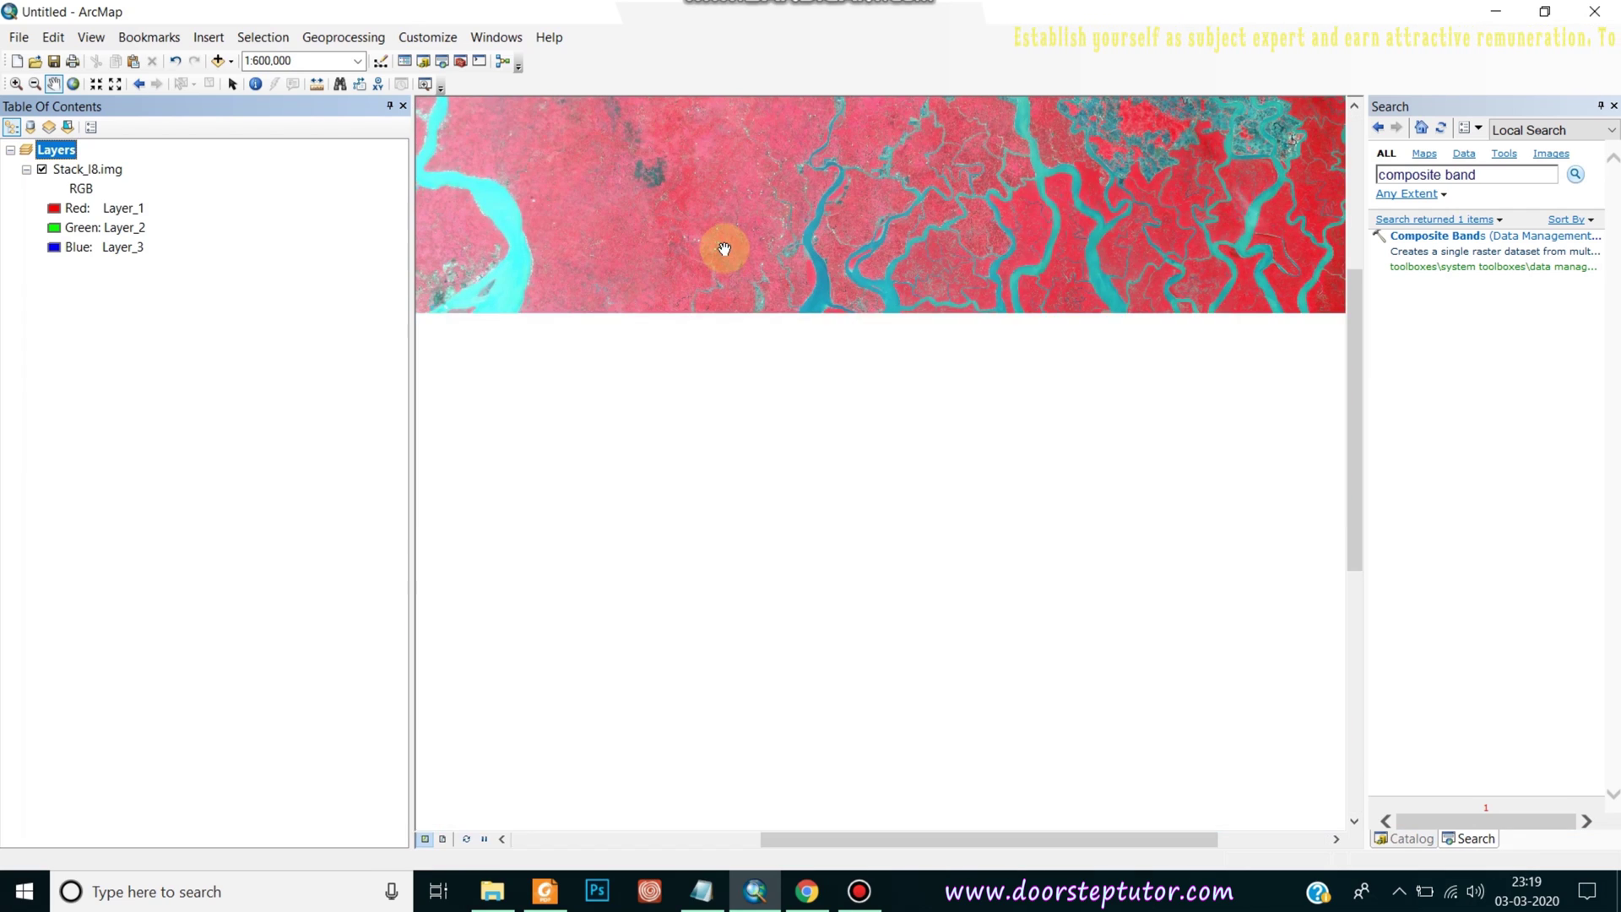
left_click_drag(724, 246, 873, 543)
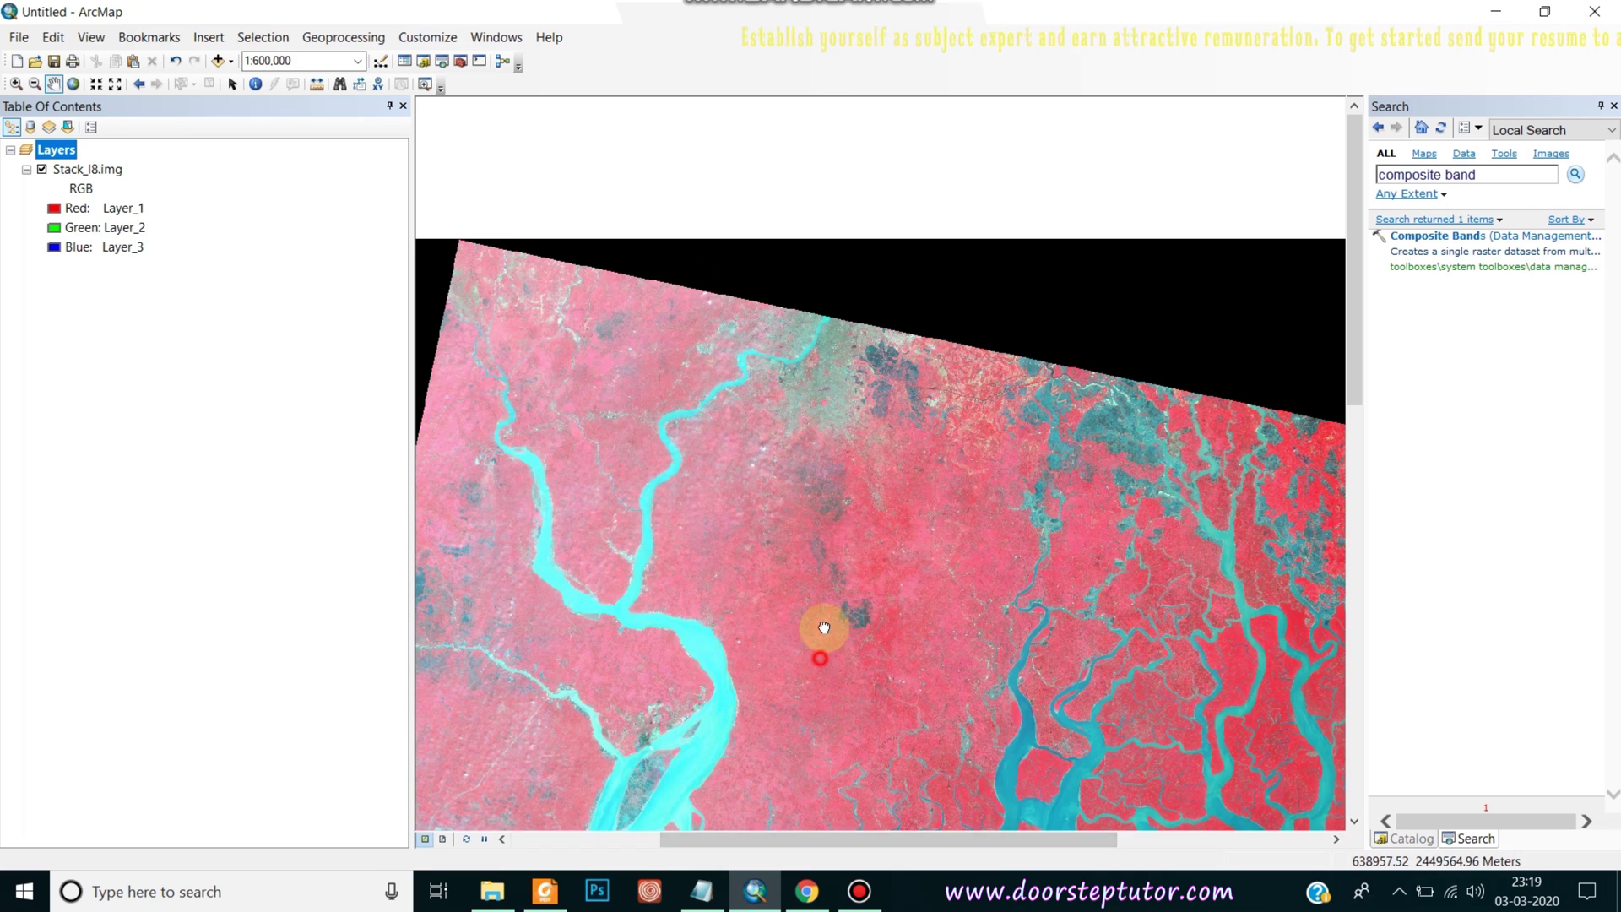
left_click_drag(820, 652, 827, 523)
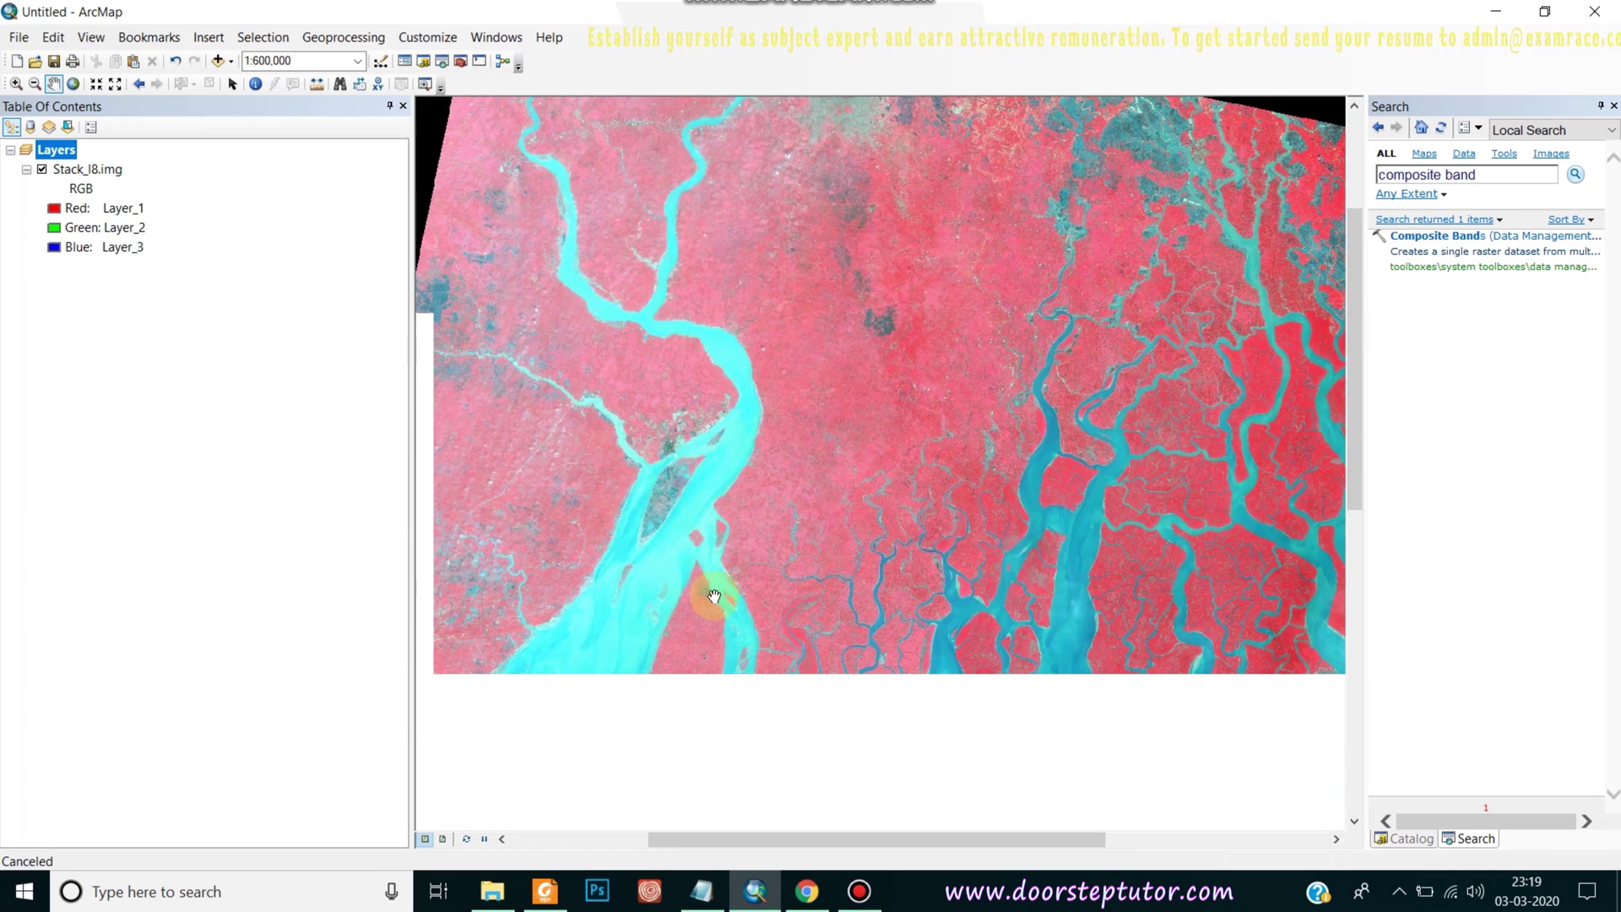
left_click_drag(714, 597, 773, 428)
left_click_drag(623, 535, 656, 428)
left_click_drag(629, 546, 709, 510)
left_click_drag(712, 590, 717, 662)
left_click_drag(836, 497, 829, 598)
scroll(828, 599, "up", 3)
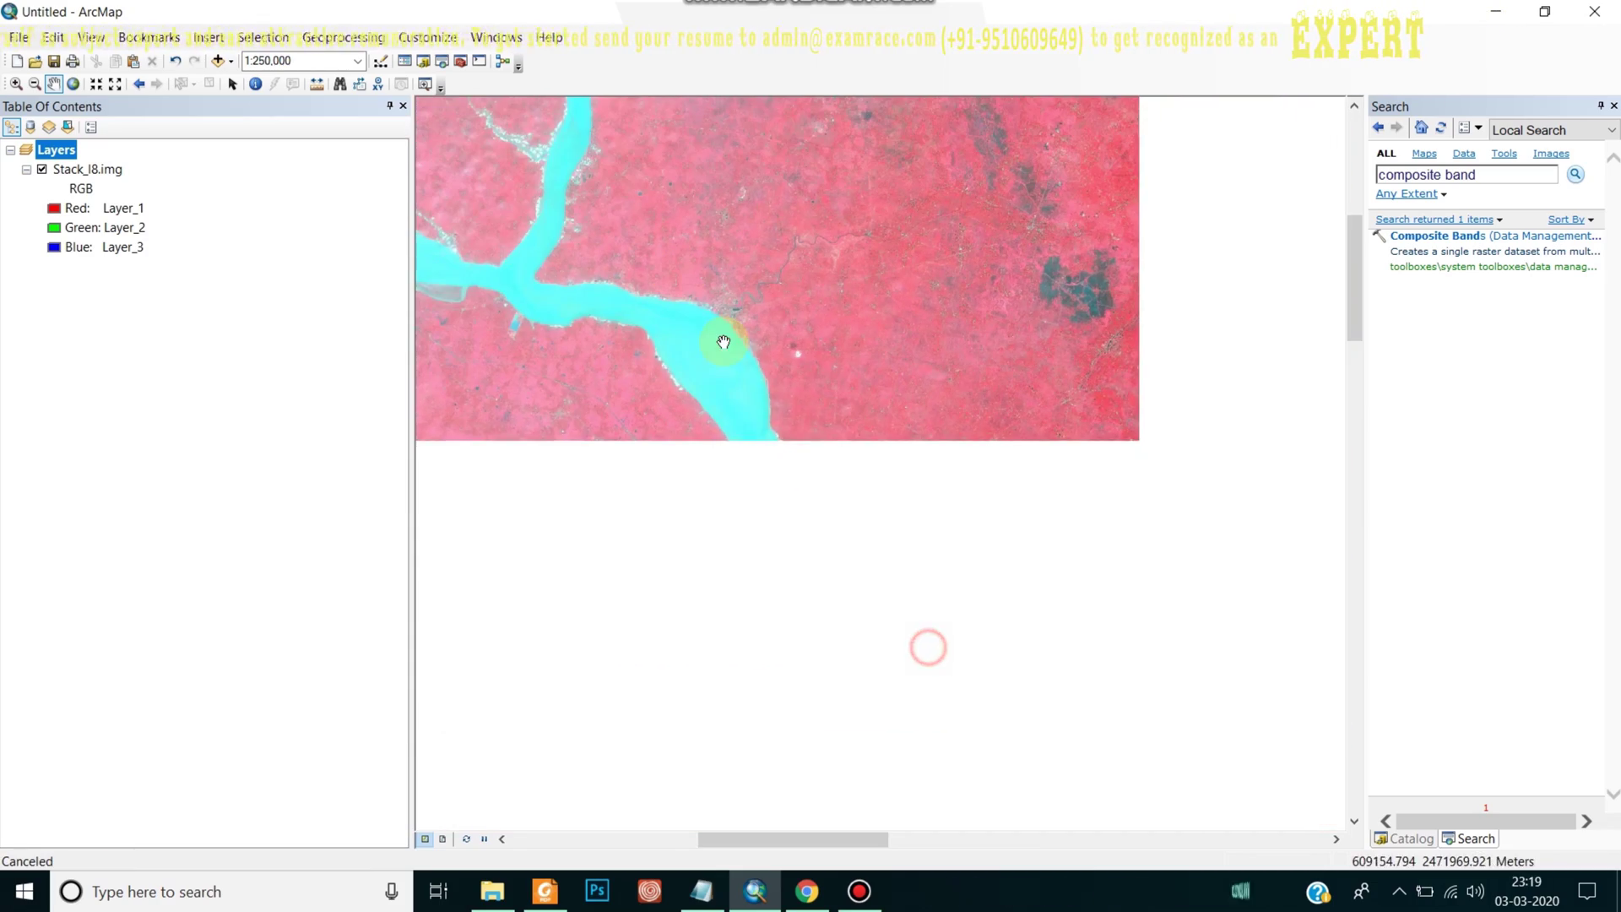
left_click_drag(928, 647, 827, 467)
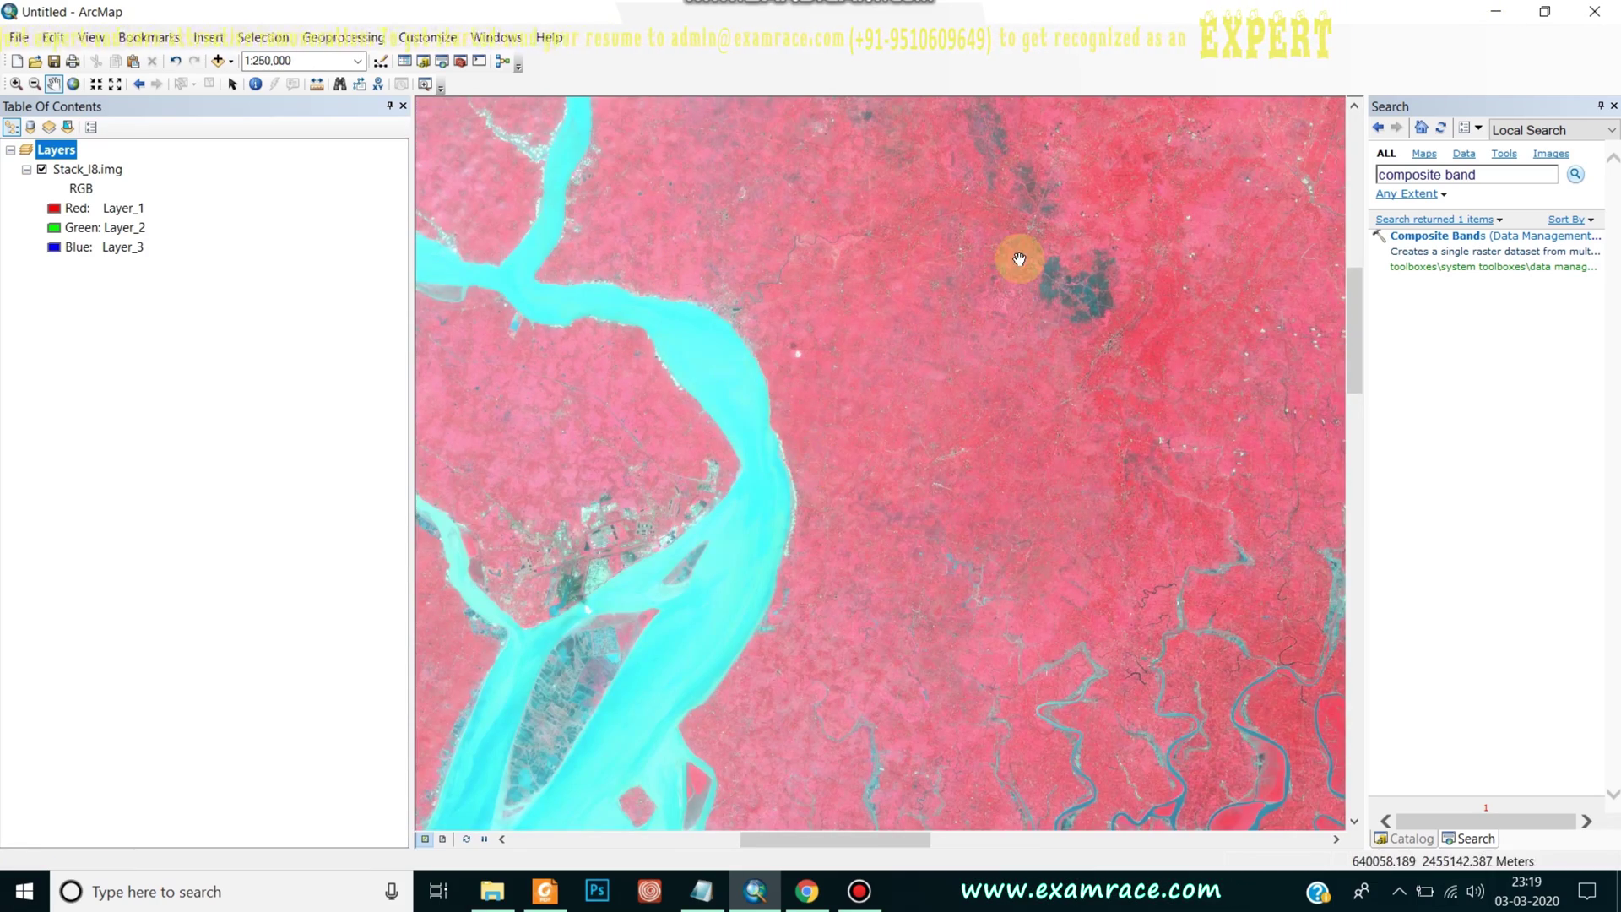
left_click_drag(1020, 260, 847, 572)
scroll(894, 572, "up", 2)
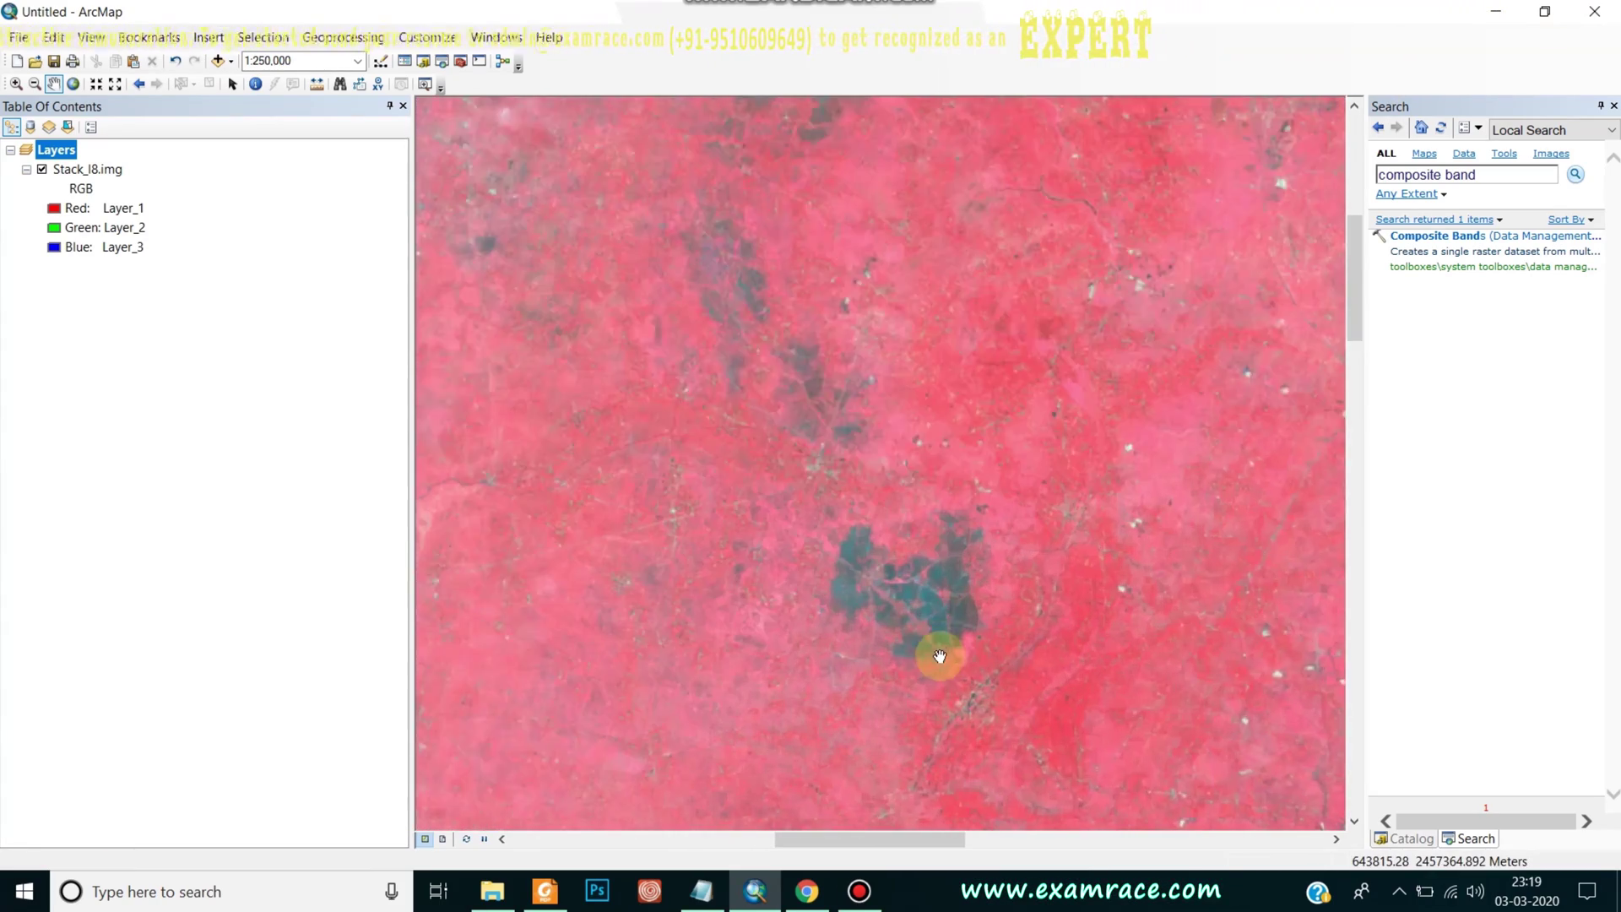
scroll(939, 576, "up", 4)
left_click_drag(646, 310, 858, 634)
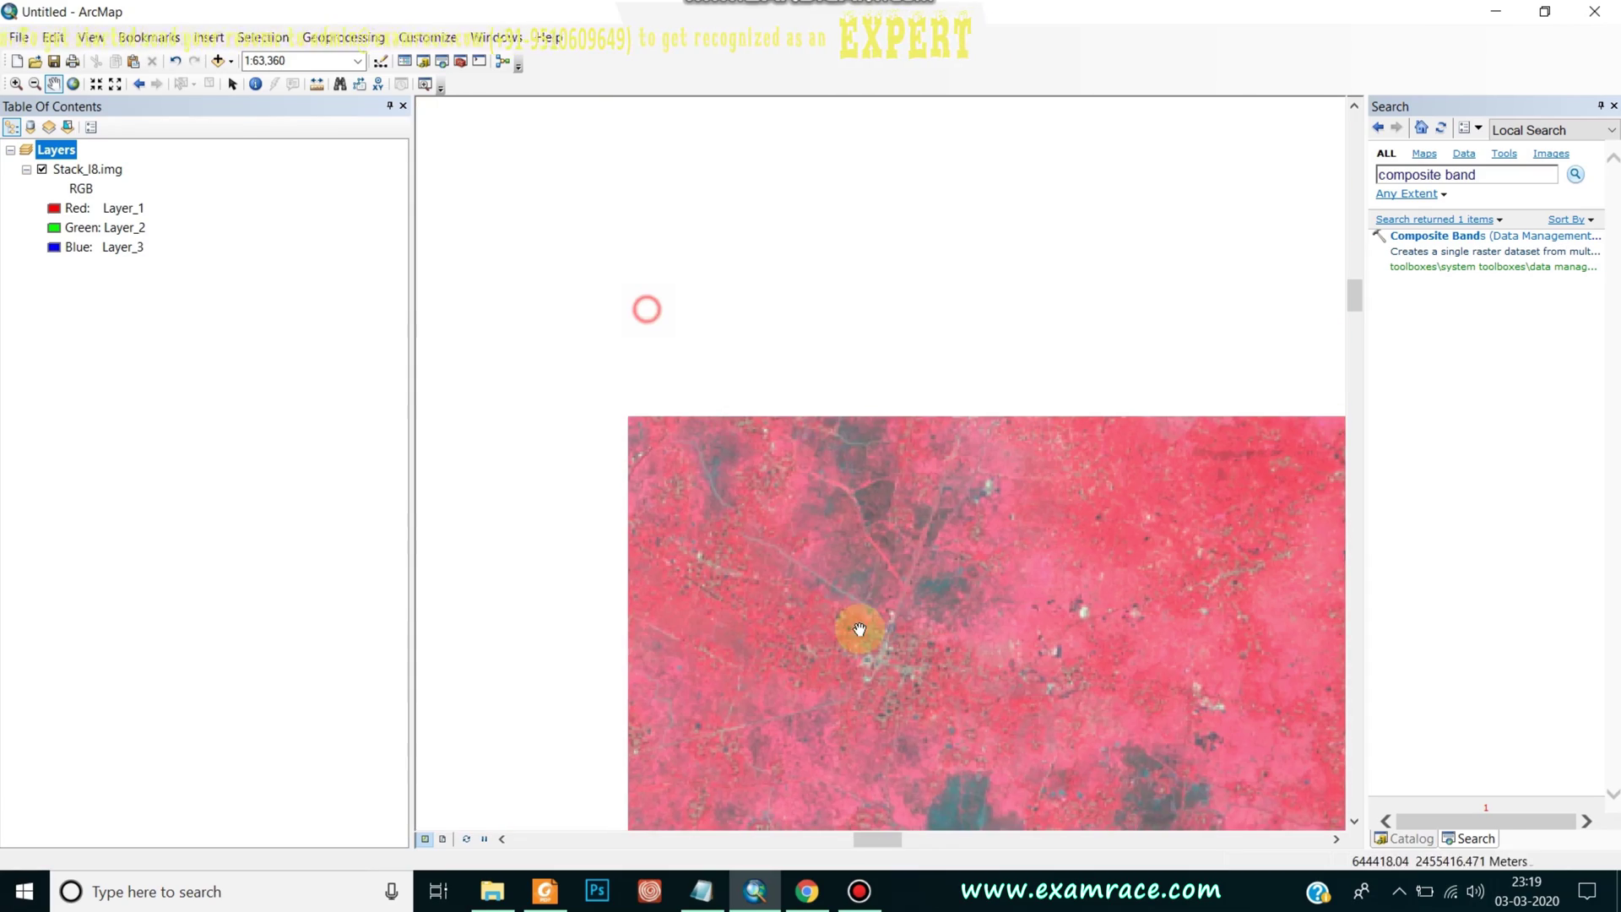
left_click_drag(923, 434, 1013, 814)
left_click_drag(728, 464, 929, 769)
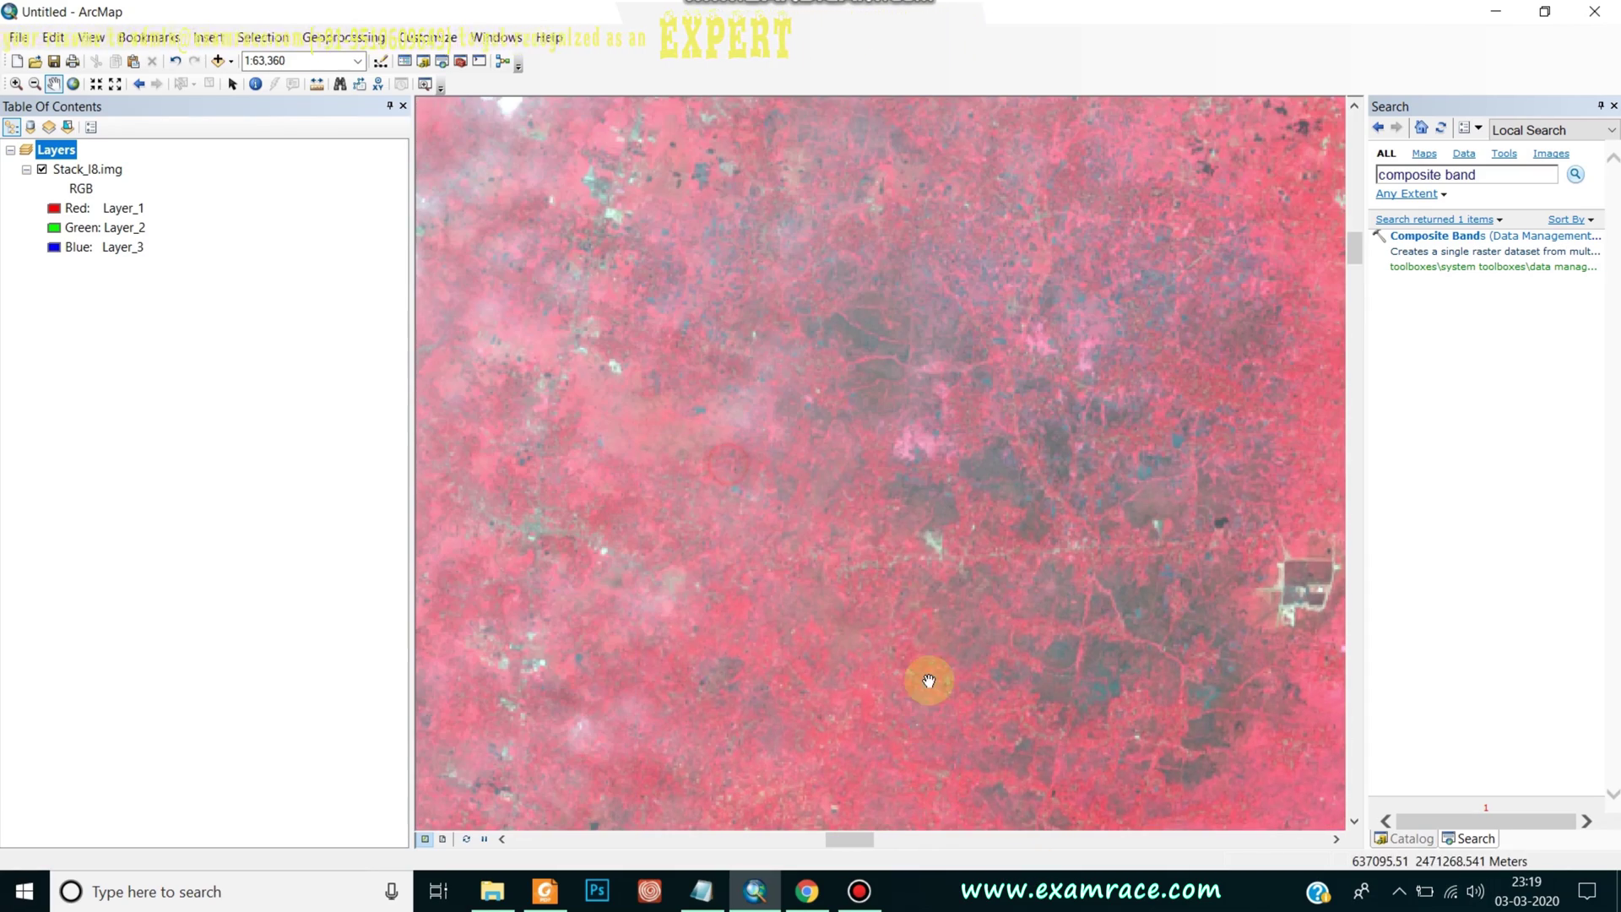
left_click_drag(797, 605, 681, 673)
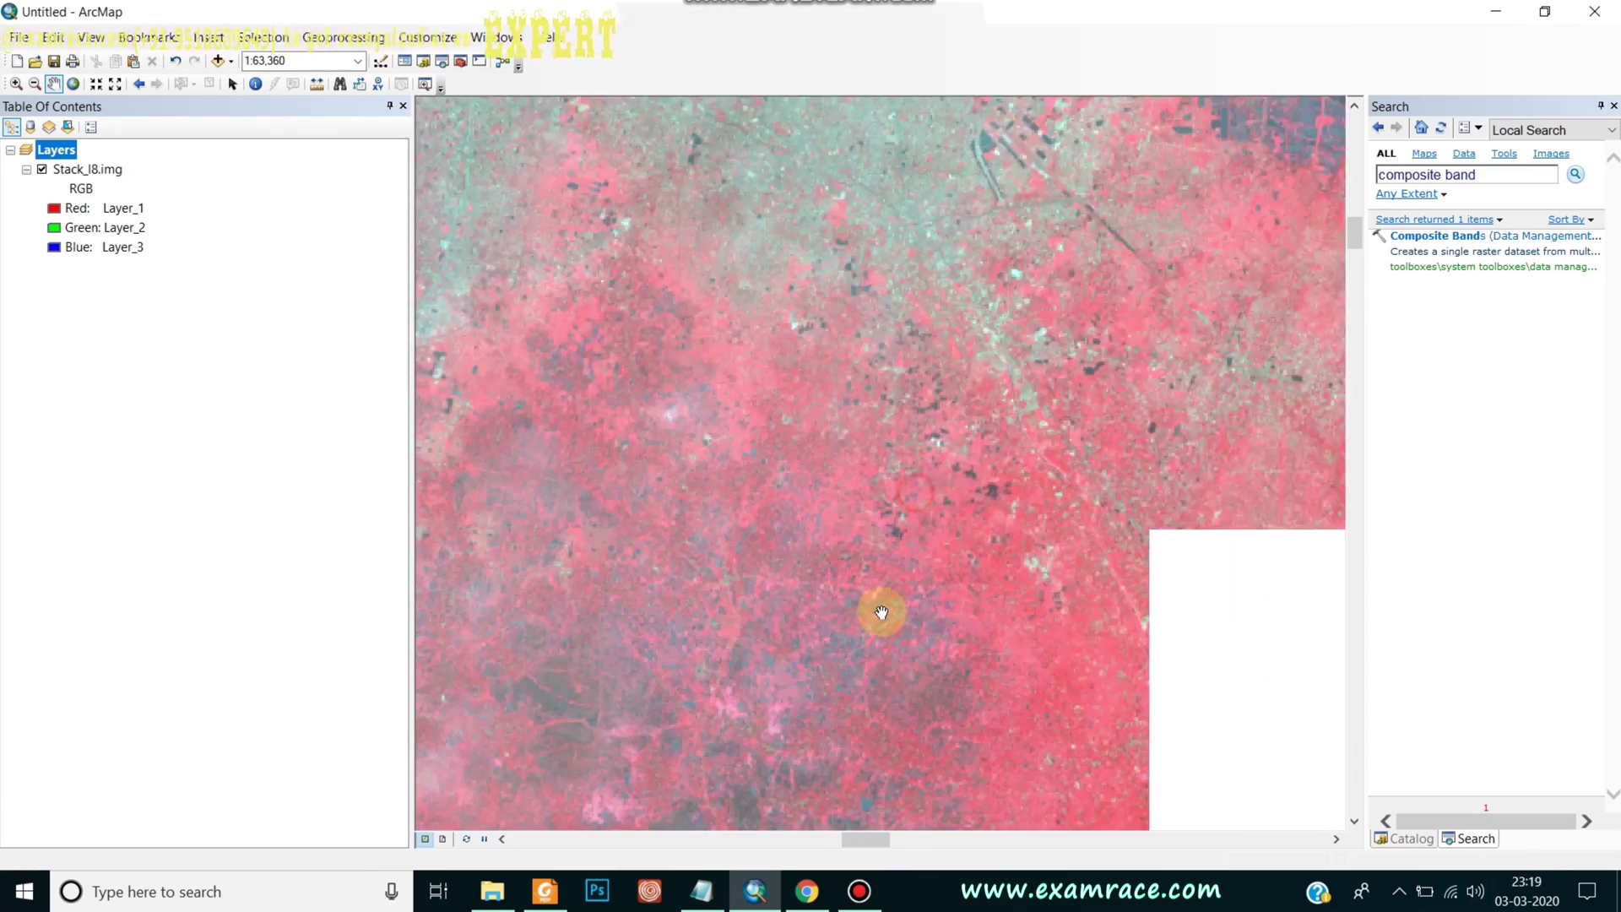
left_click_drag(922, 619, 886, 752)
left_click_drag(952, 550, 1100, 833)
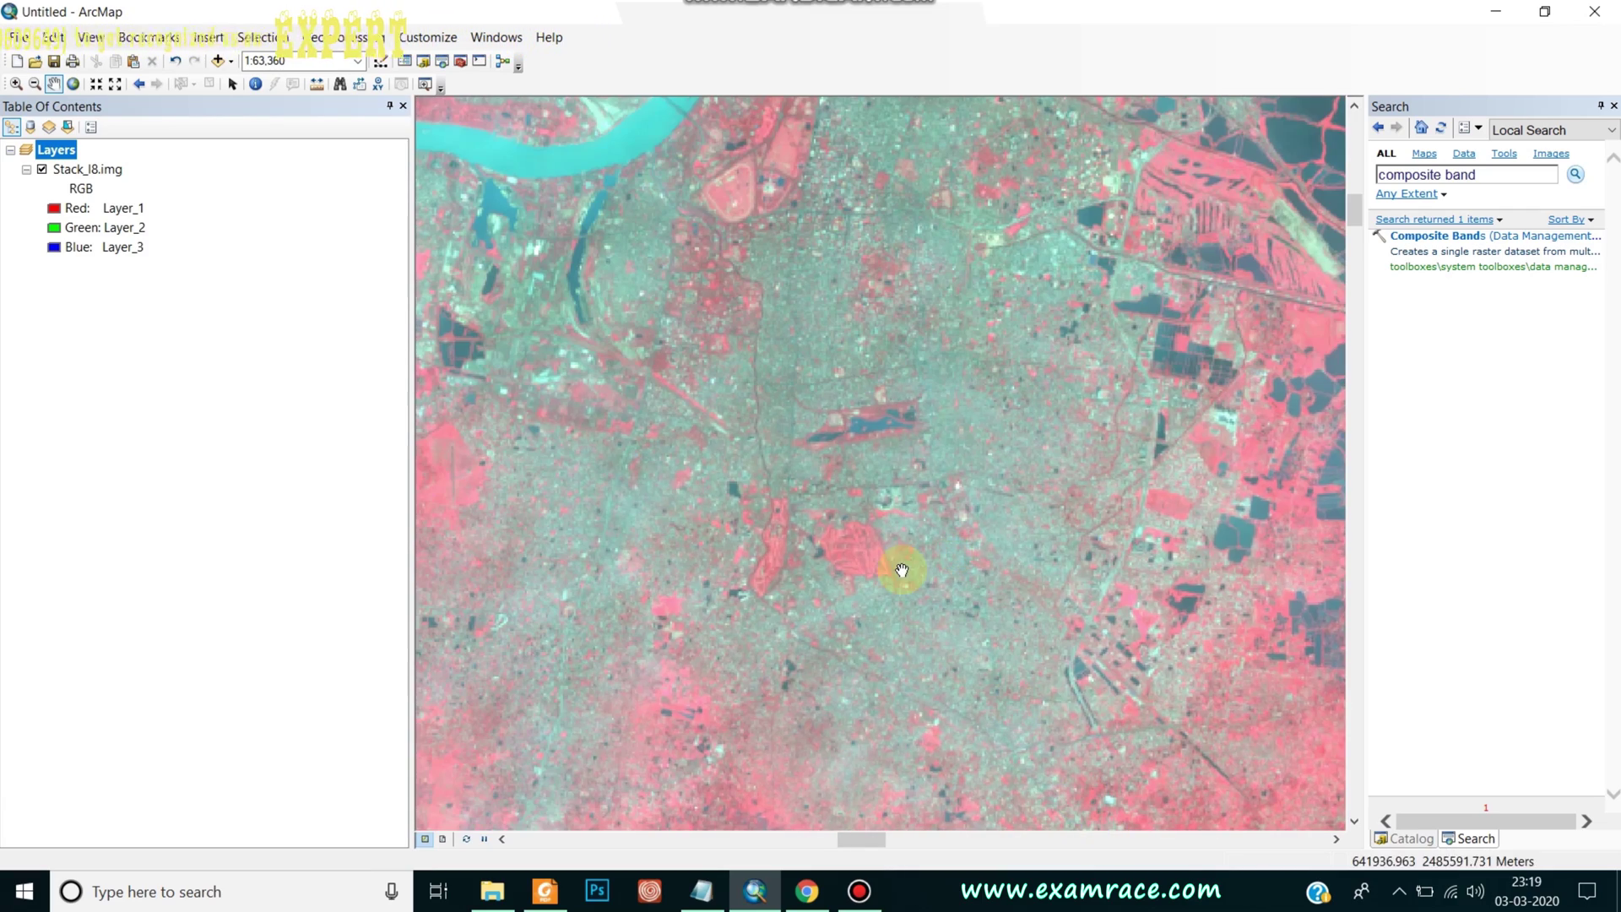
mouse_move(896, 556)
left_mouse_down()
mouse_move(897, 608)
mouse_move(905, 579)
left_mouse_up()
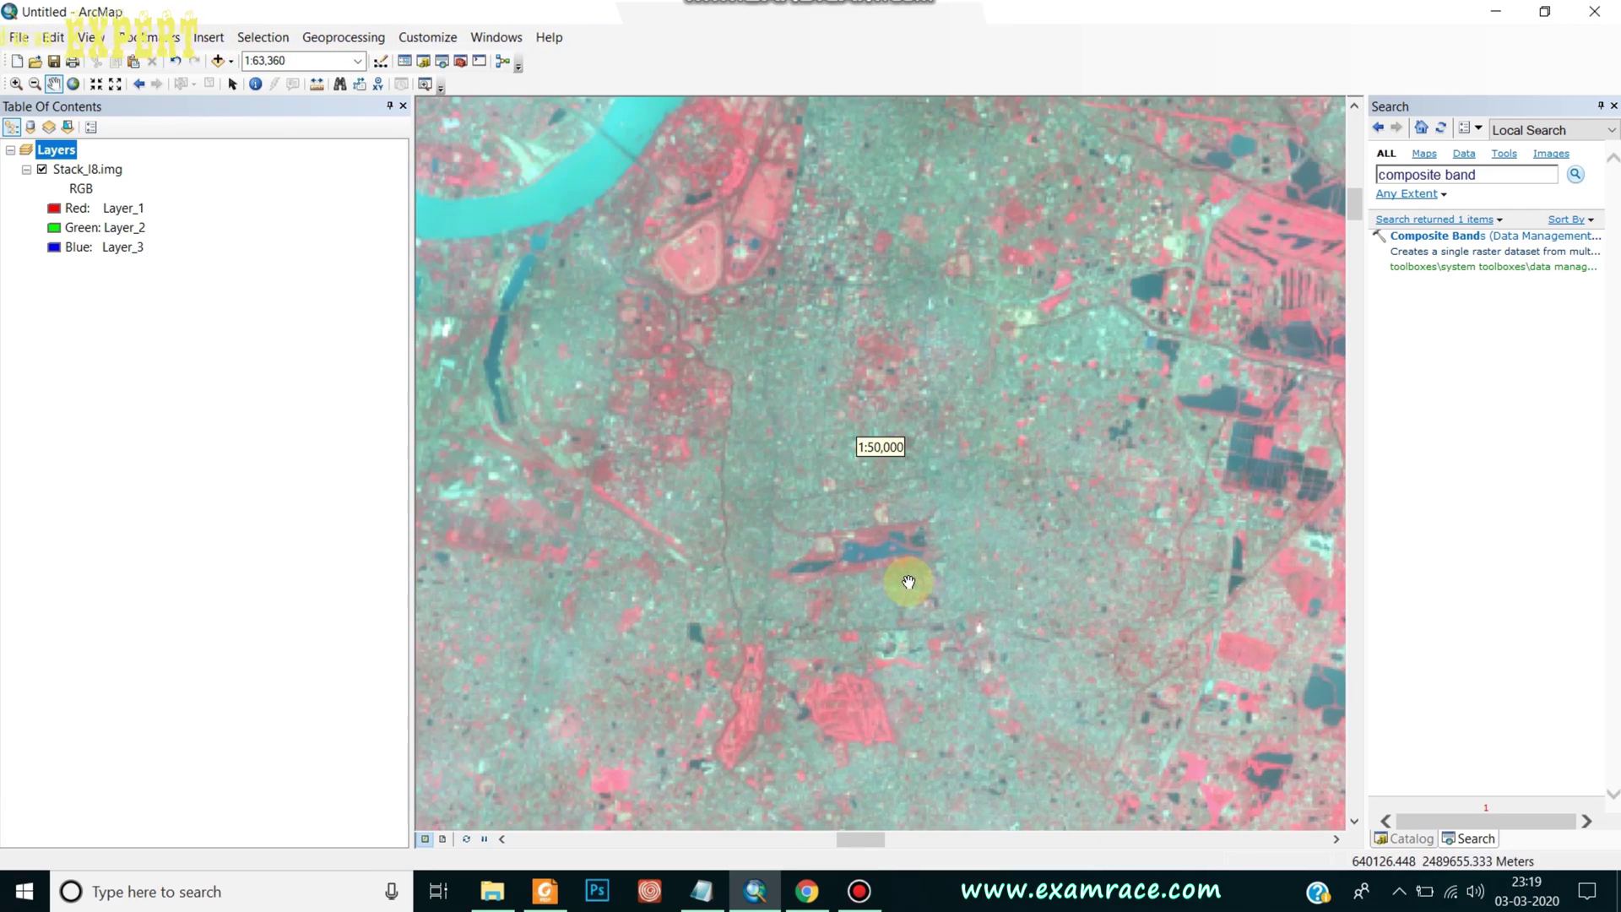
- Pan over the dark pond fields, then zoom and centre the whole delta scene
scroll(913, 579, "up", 2)
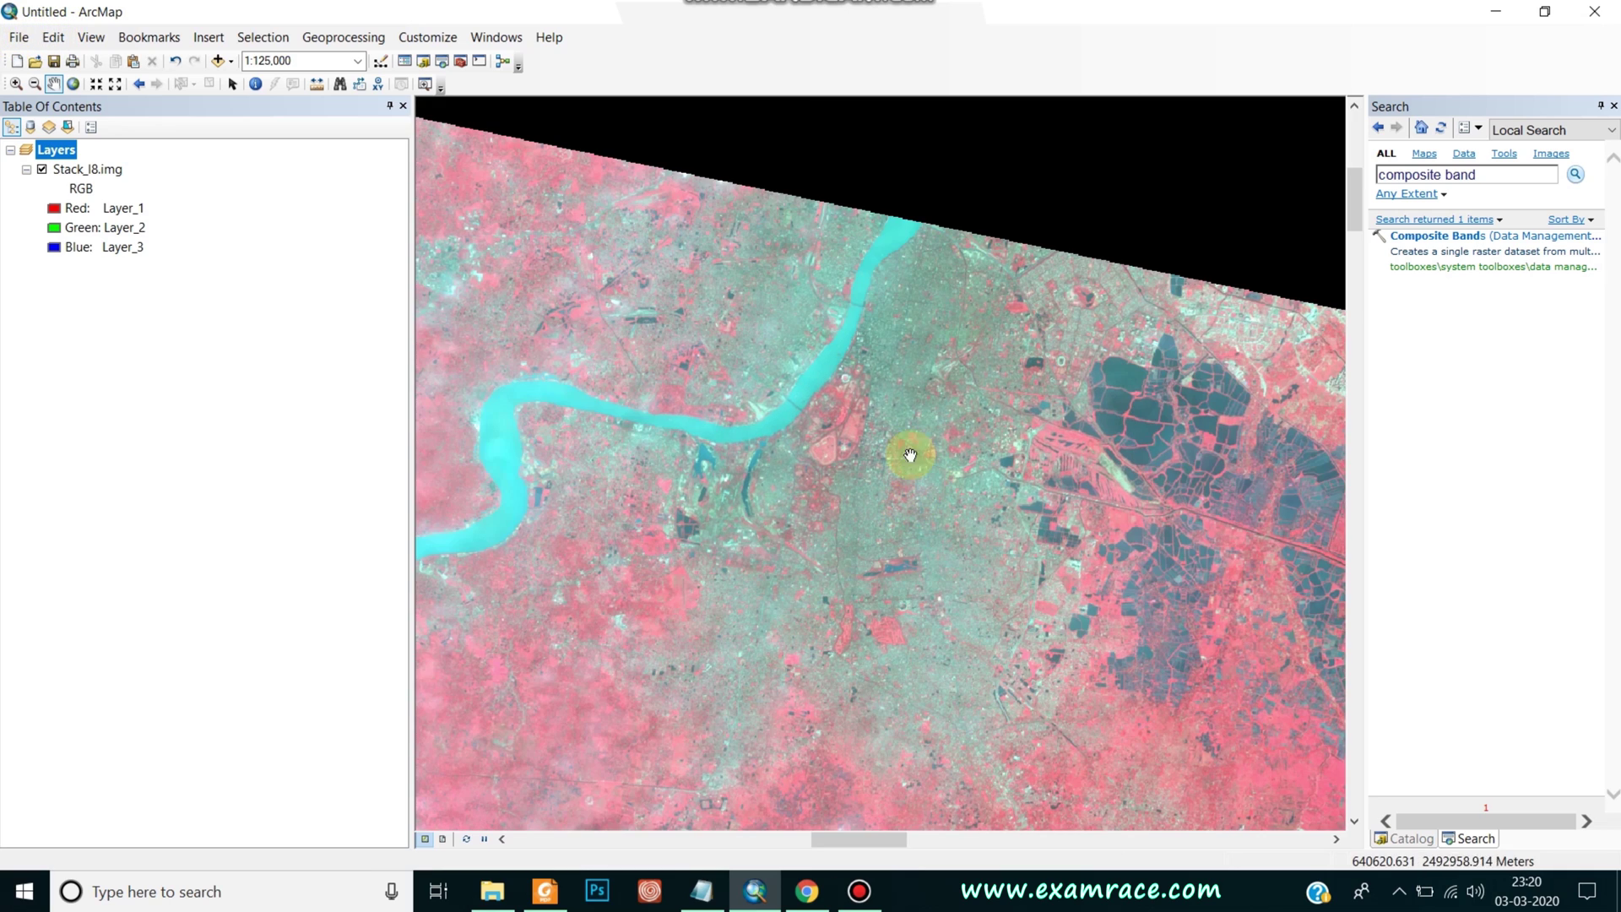
scroll(977, 265, "up", 1)
scroll(952, 290, "down", 2)
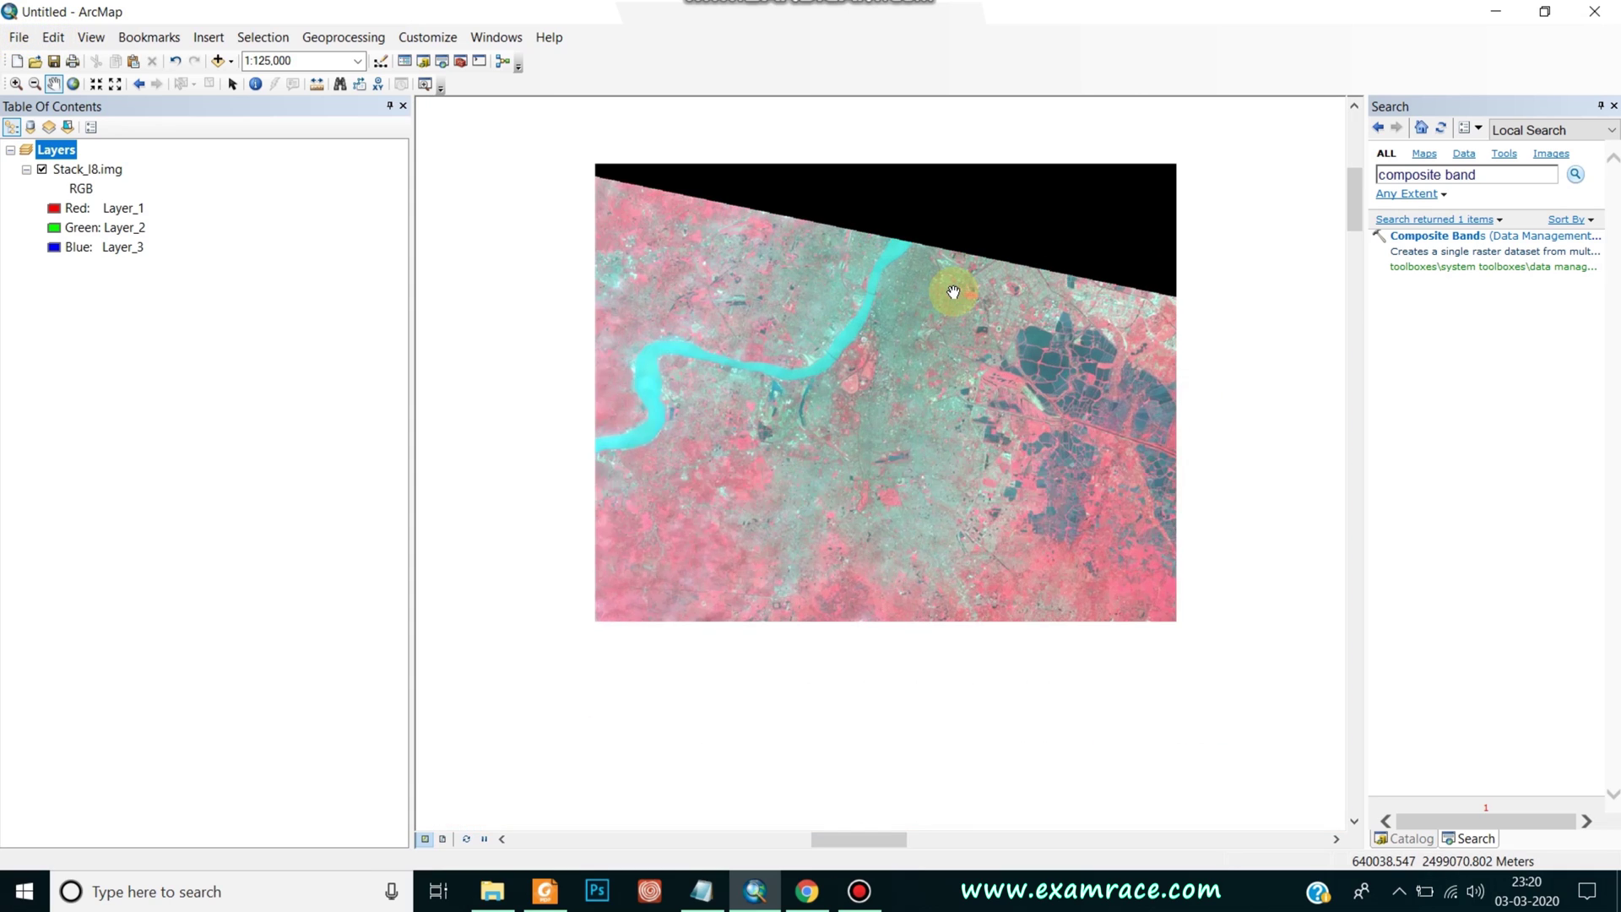
scroll(944, 283, "down", 2)
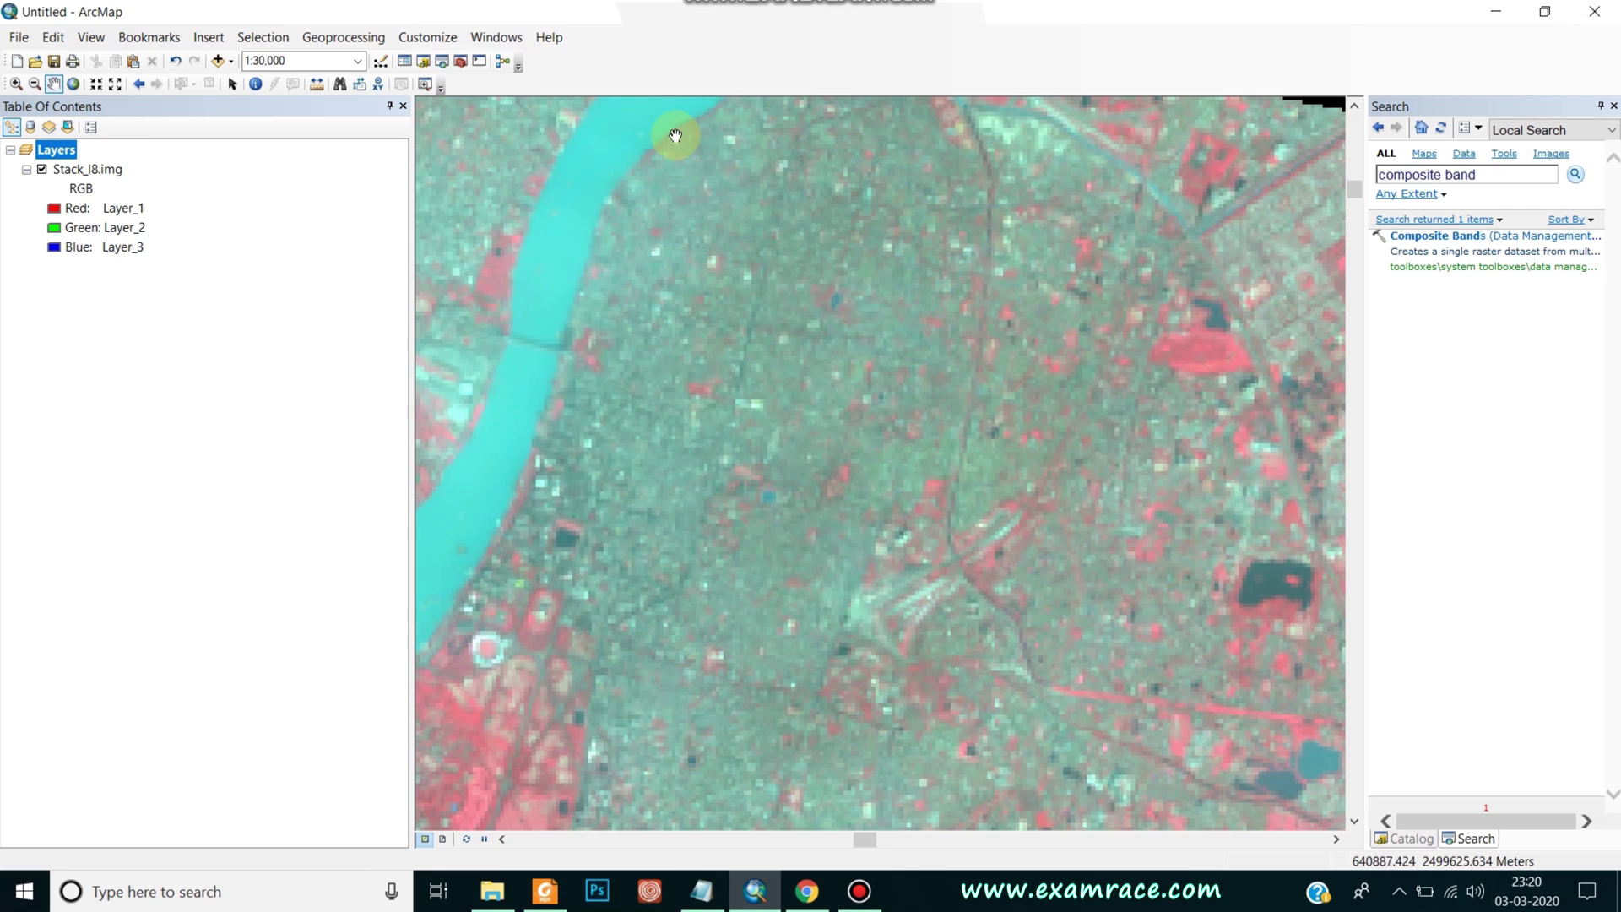
left_click_drag(1060, 458, 878, 651)
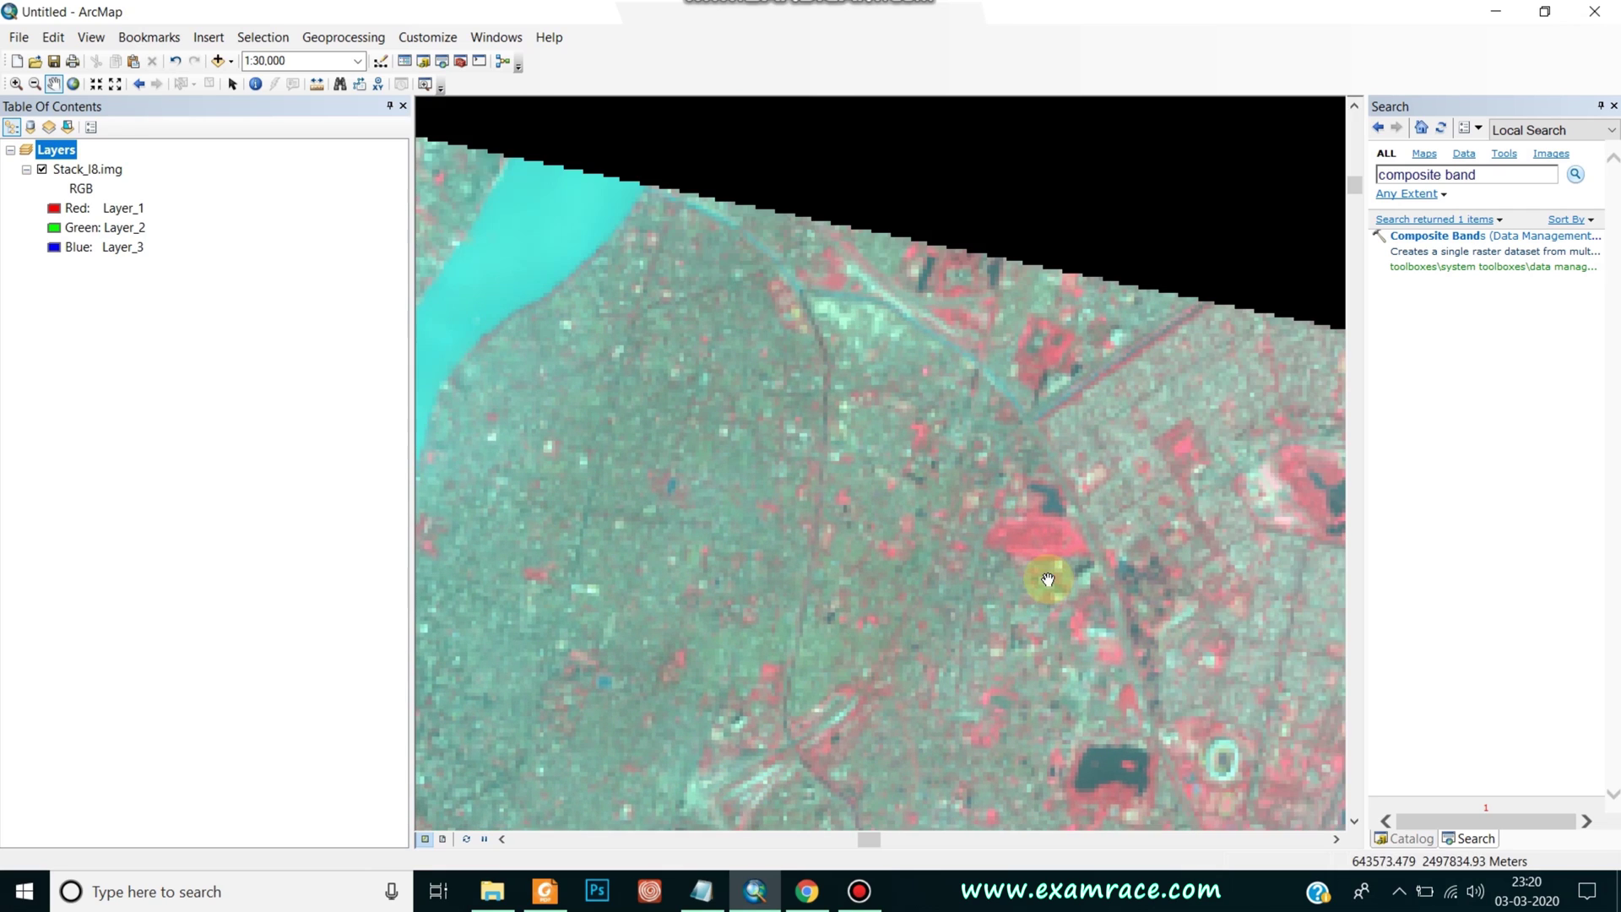
left_click_drag(1059, 595, 651, 363)
left_click_drag(1042, 529, 876, 473)
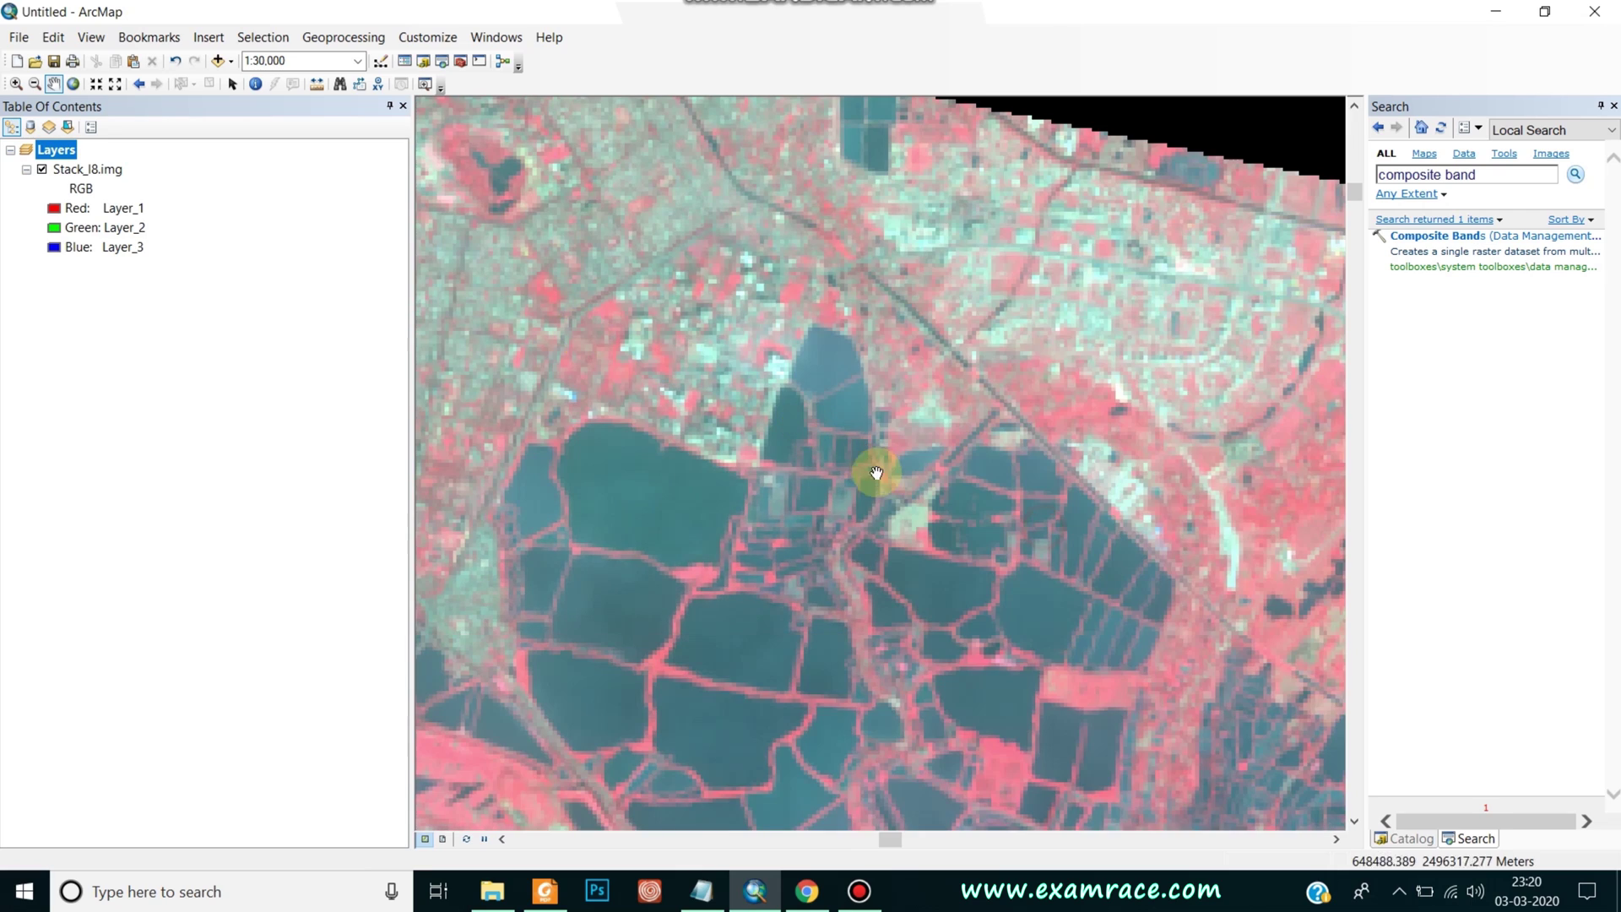
left_click_drag(727, 654, 847, 579)
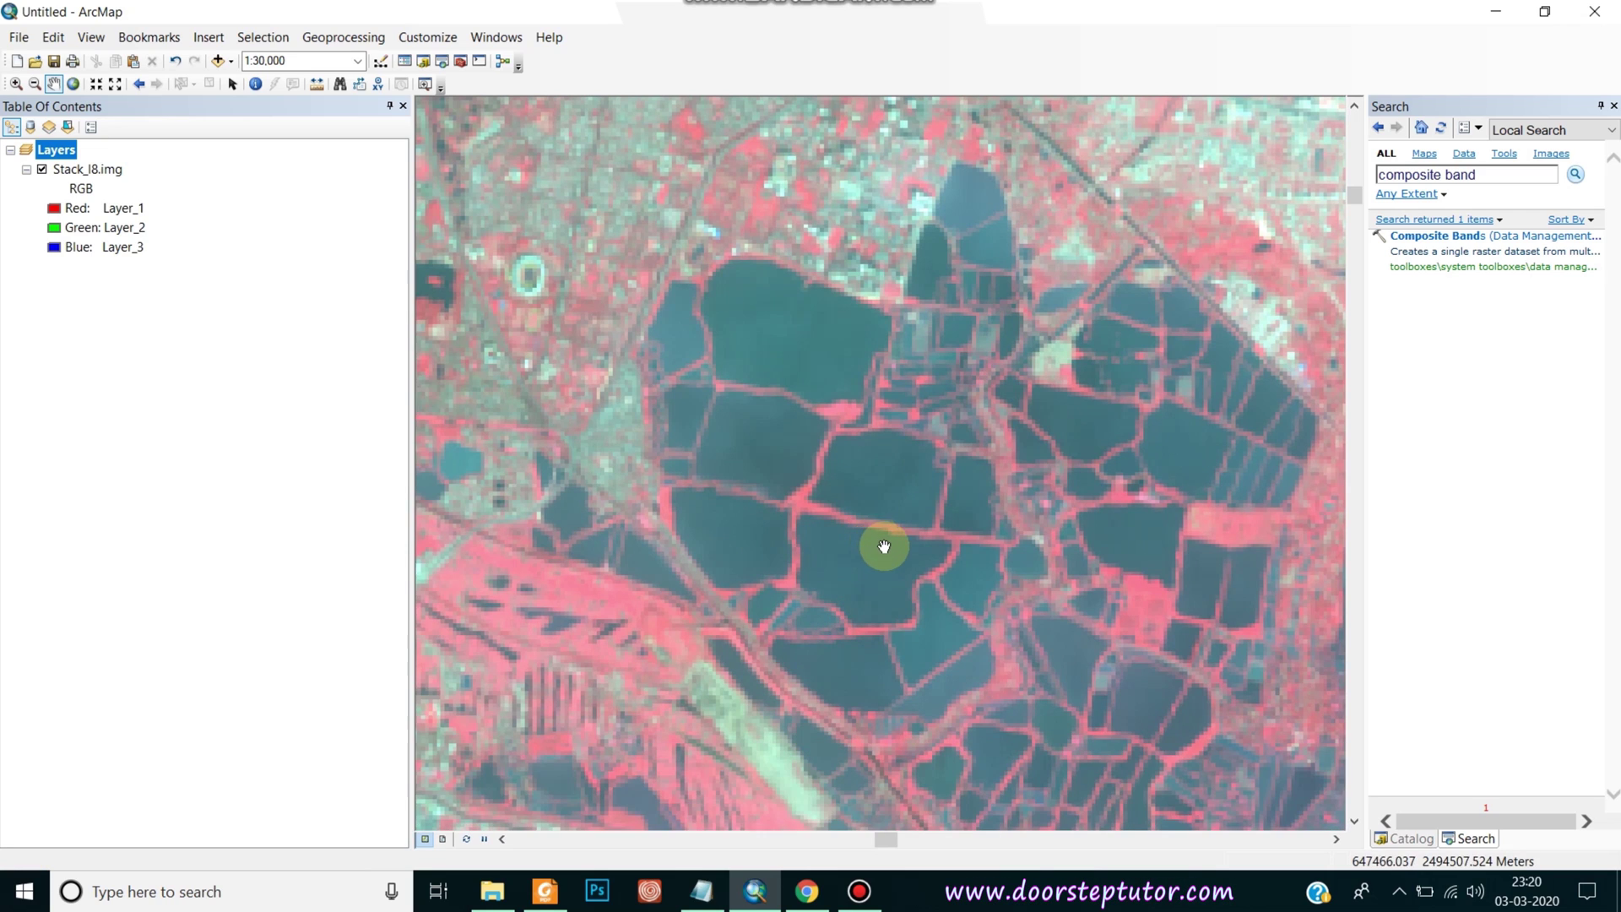
left_click_drag(886, 549, 636, 619)
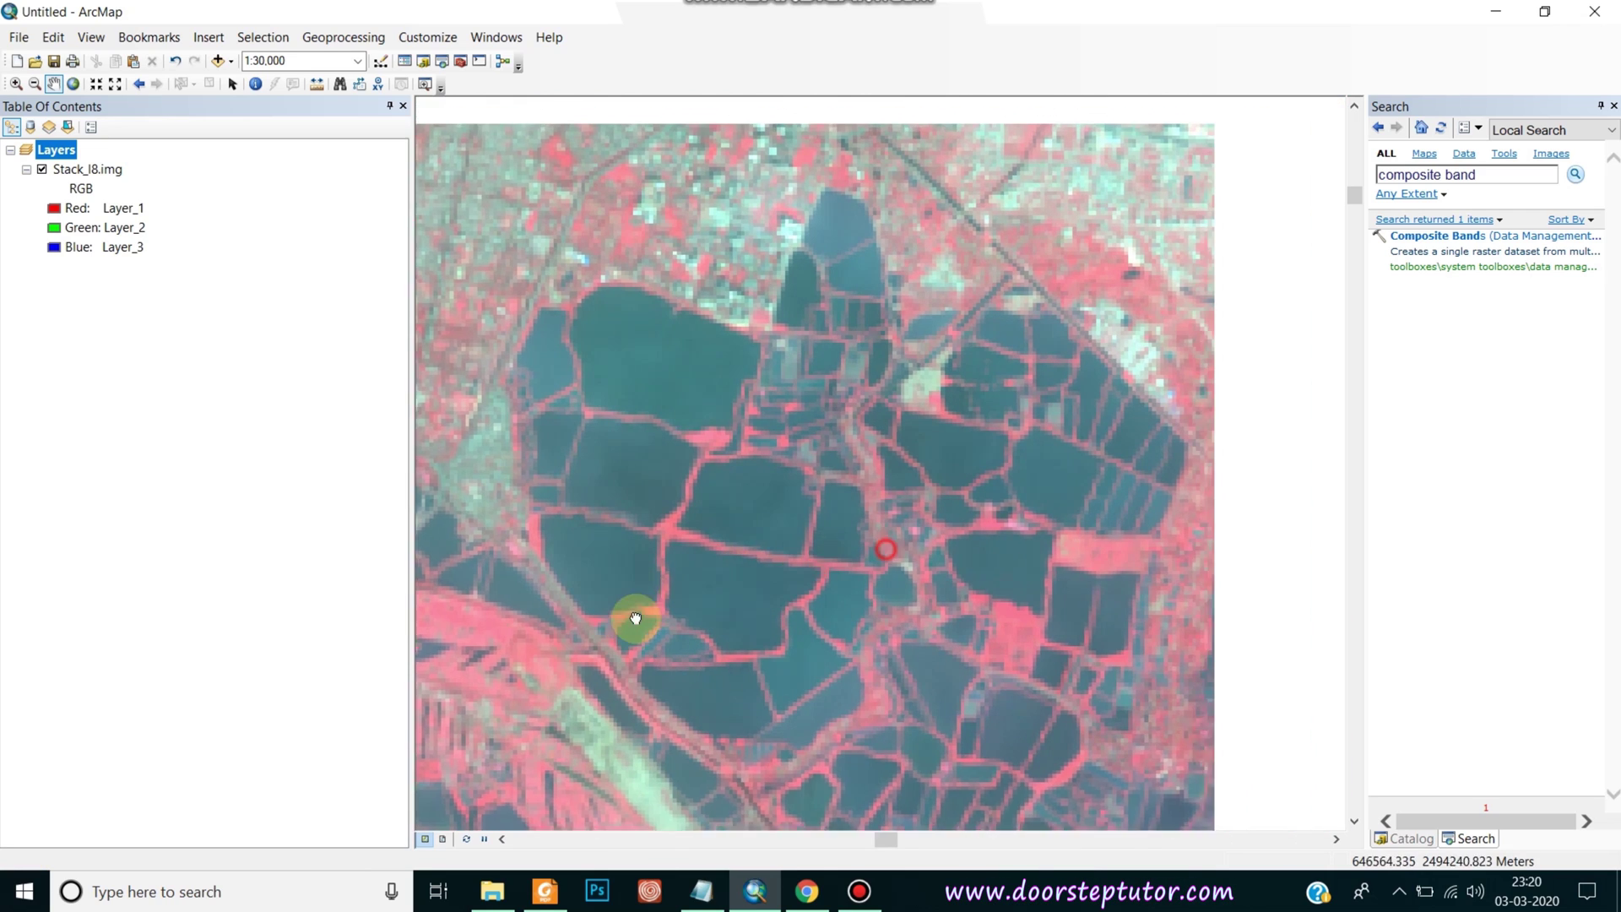
left_click_drag(1027, 615, 984, 735)
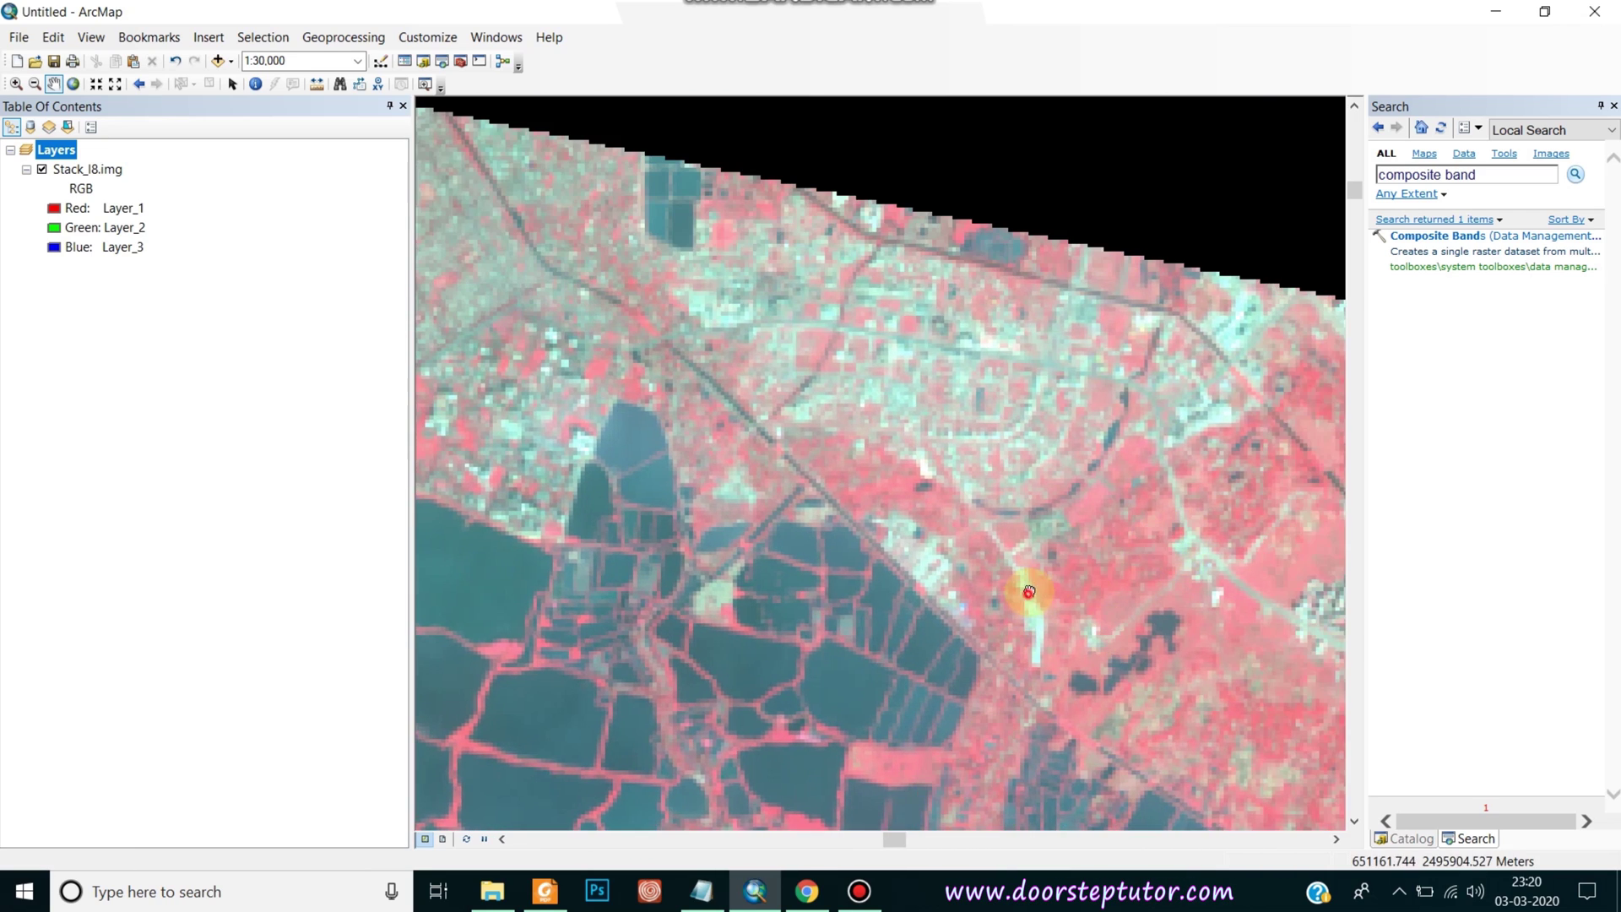
scroll(1062, 587, "up", 2)
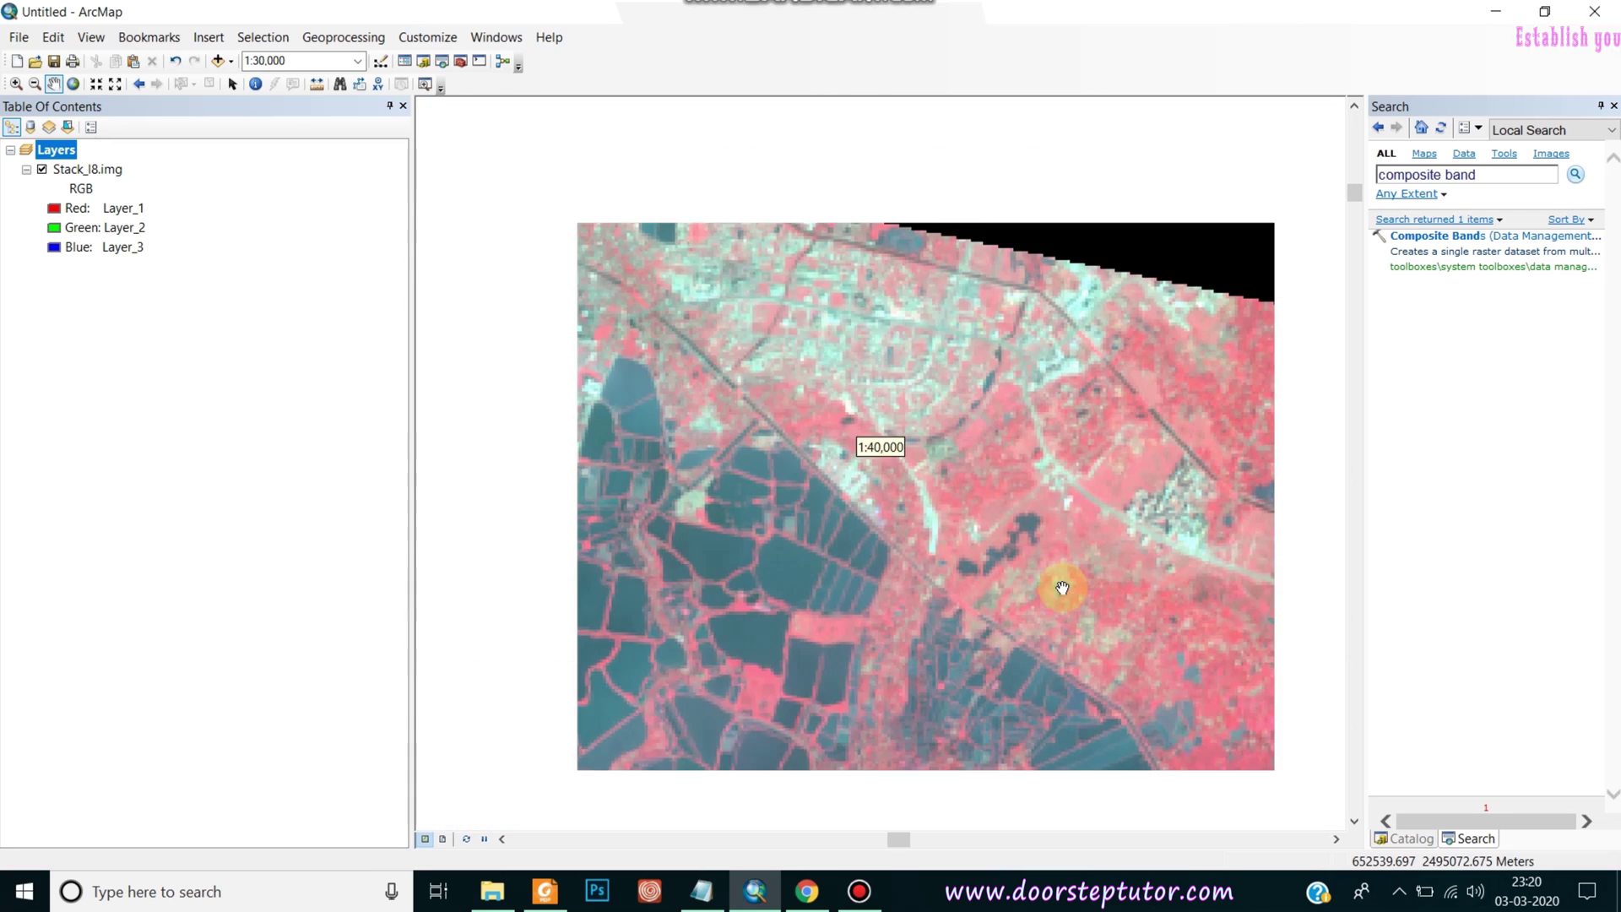
scroll(1062, 587, "up", 2)
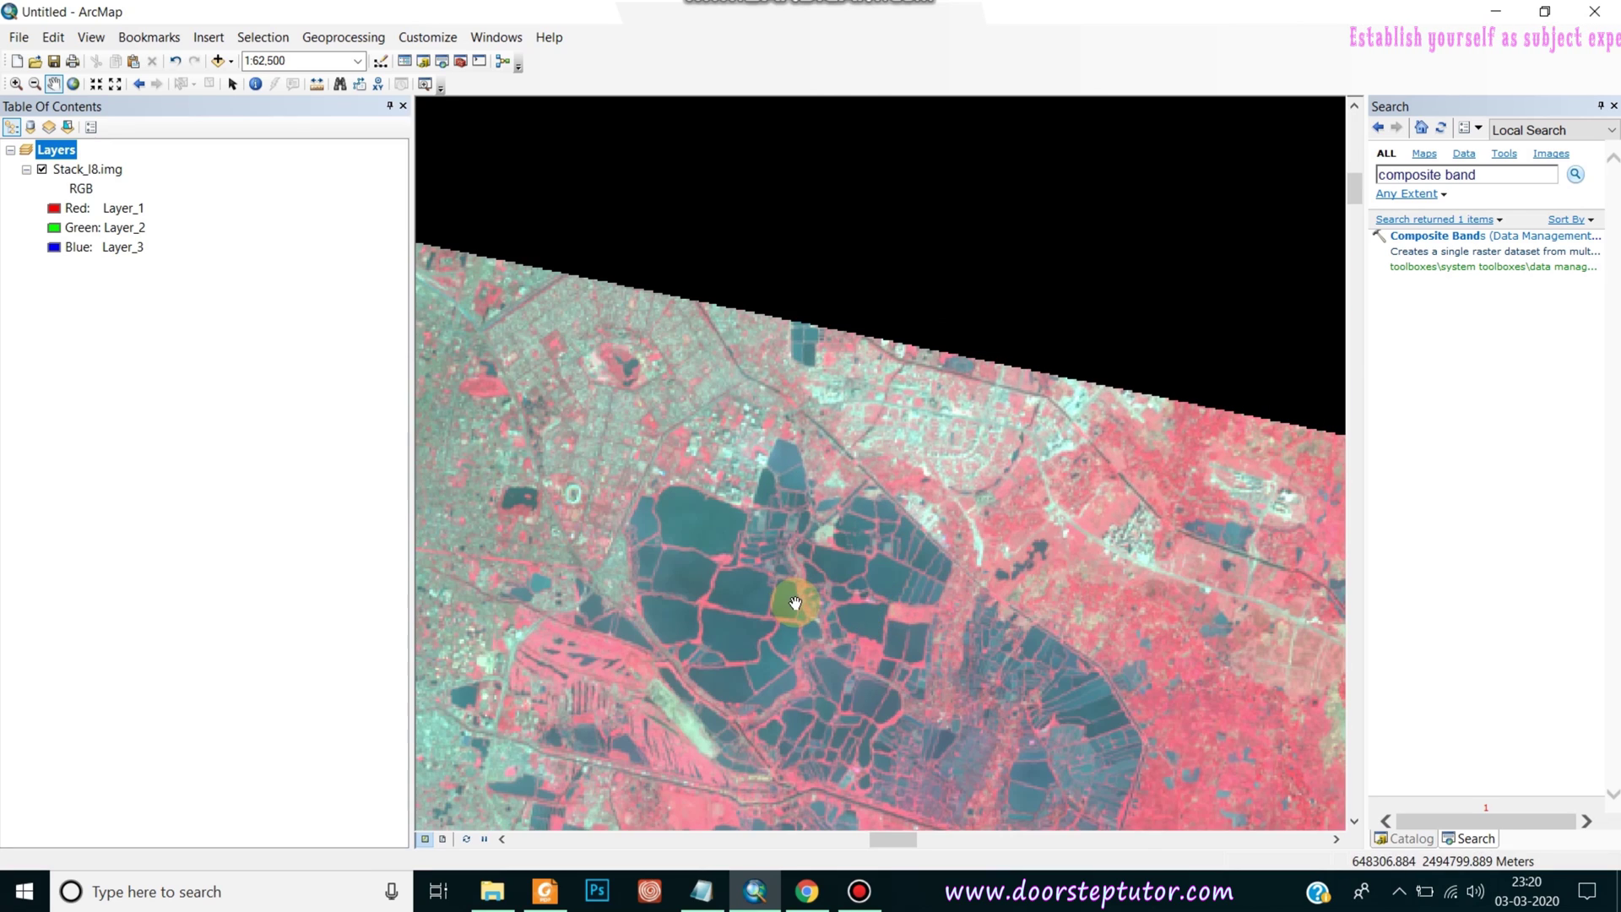
scroll(795, 603, "up", 2)
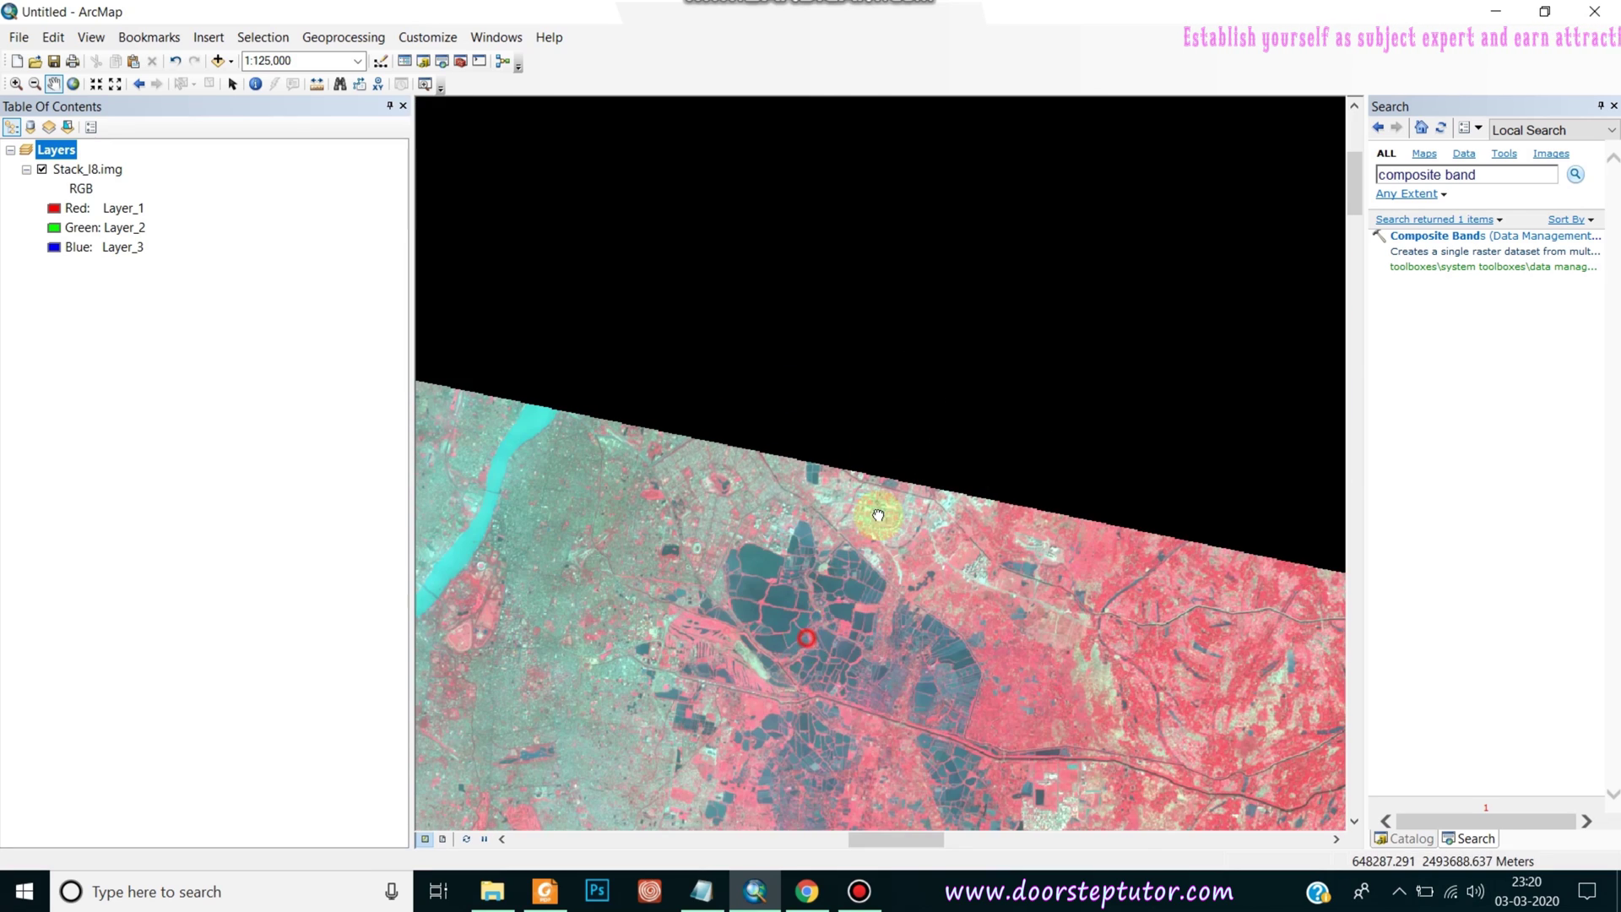
left_click_drag(879, 515, 916, 442)
left_click_drag(724, 561, 877, 452)
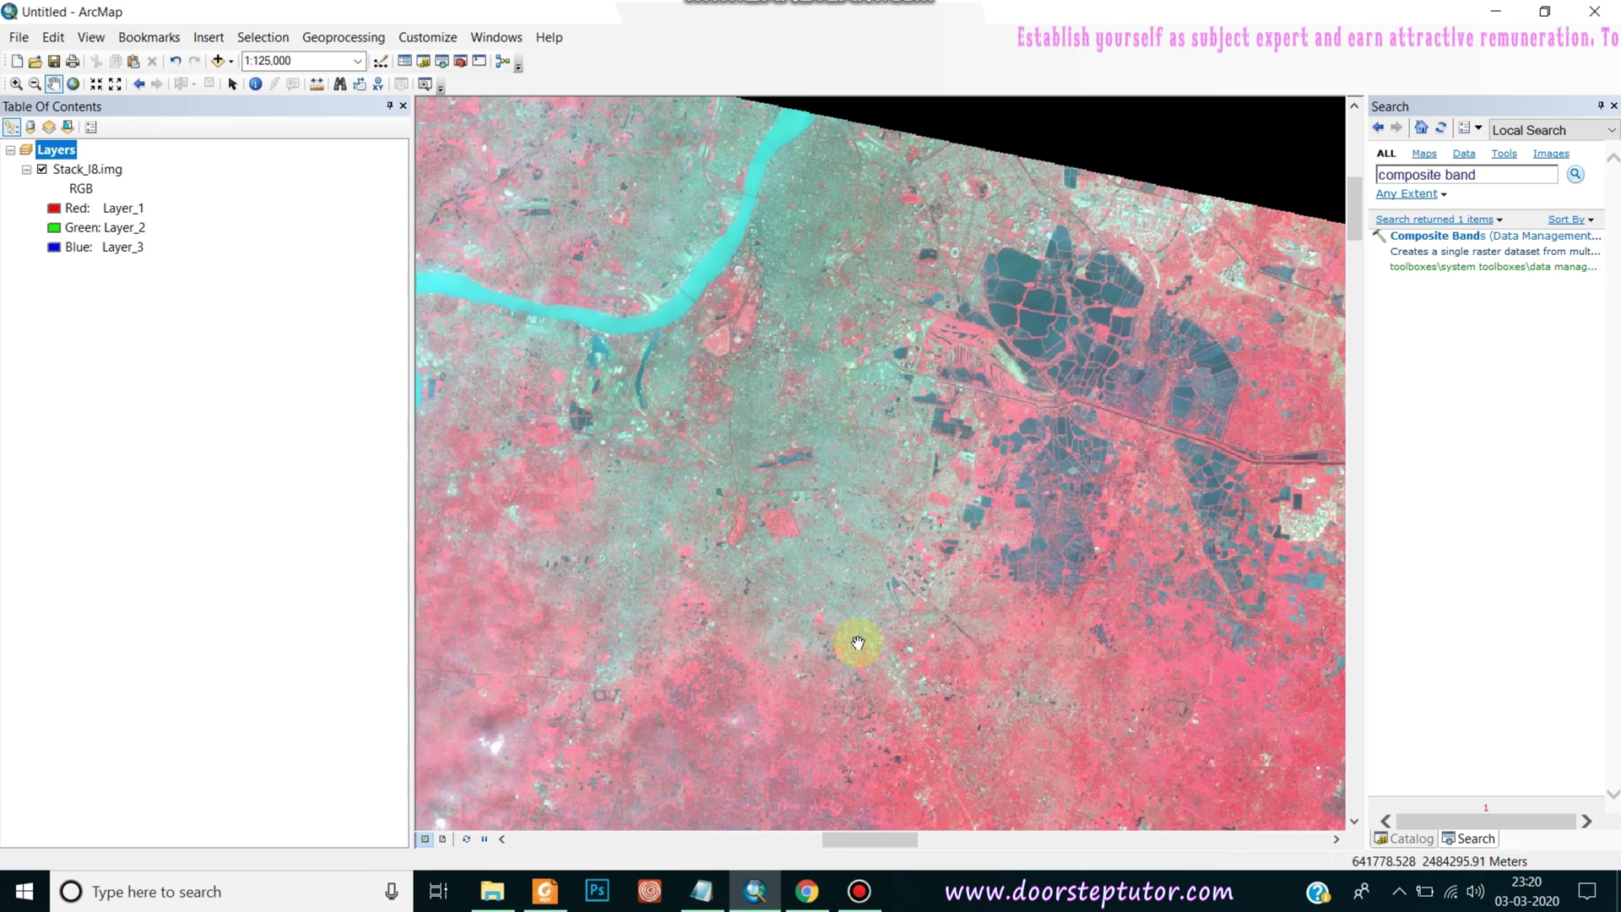
scroll(858, 643, "up", 3)
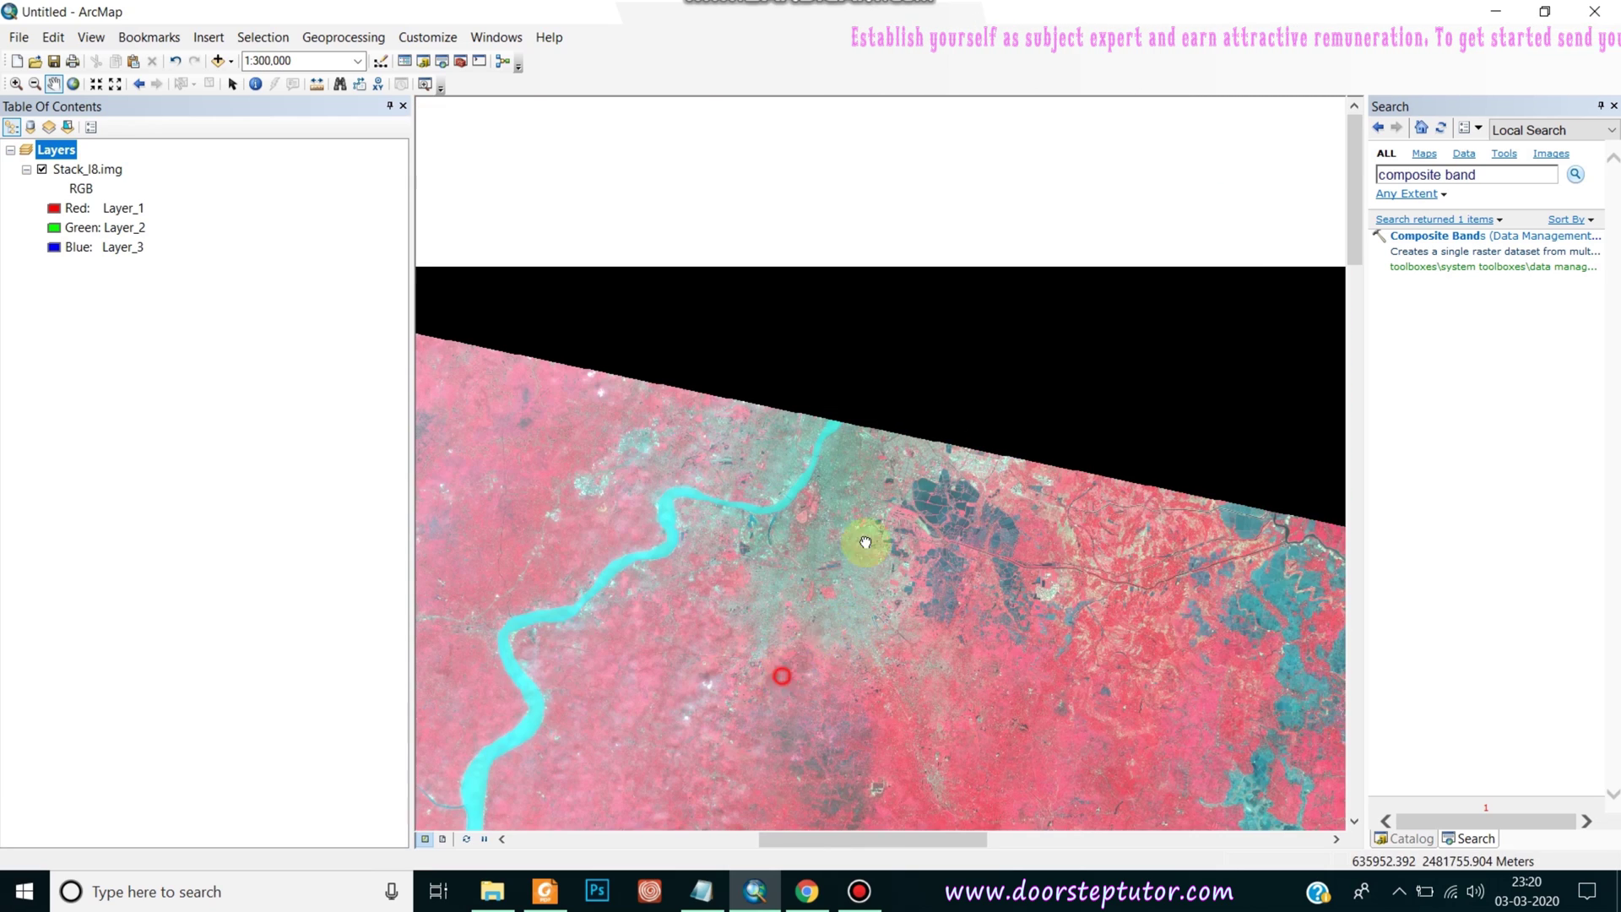
scroll(865, 543, "up", 4)
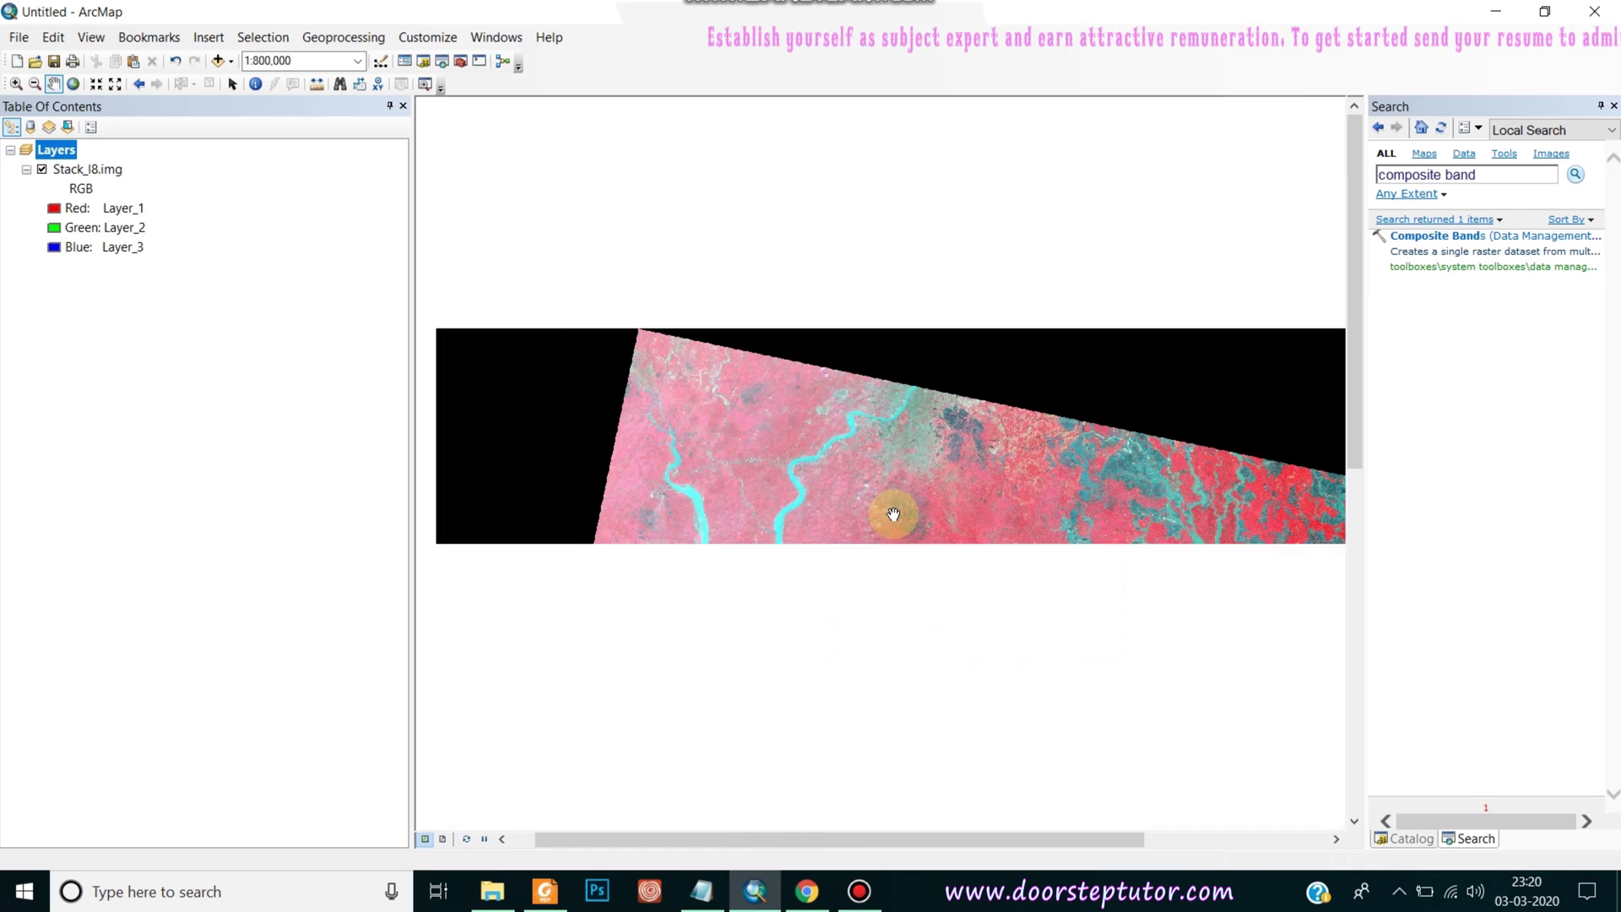
scroll(835, 573, "up", 3)
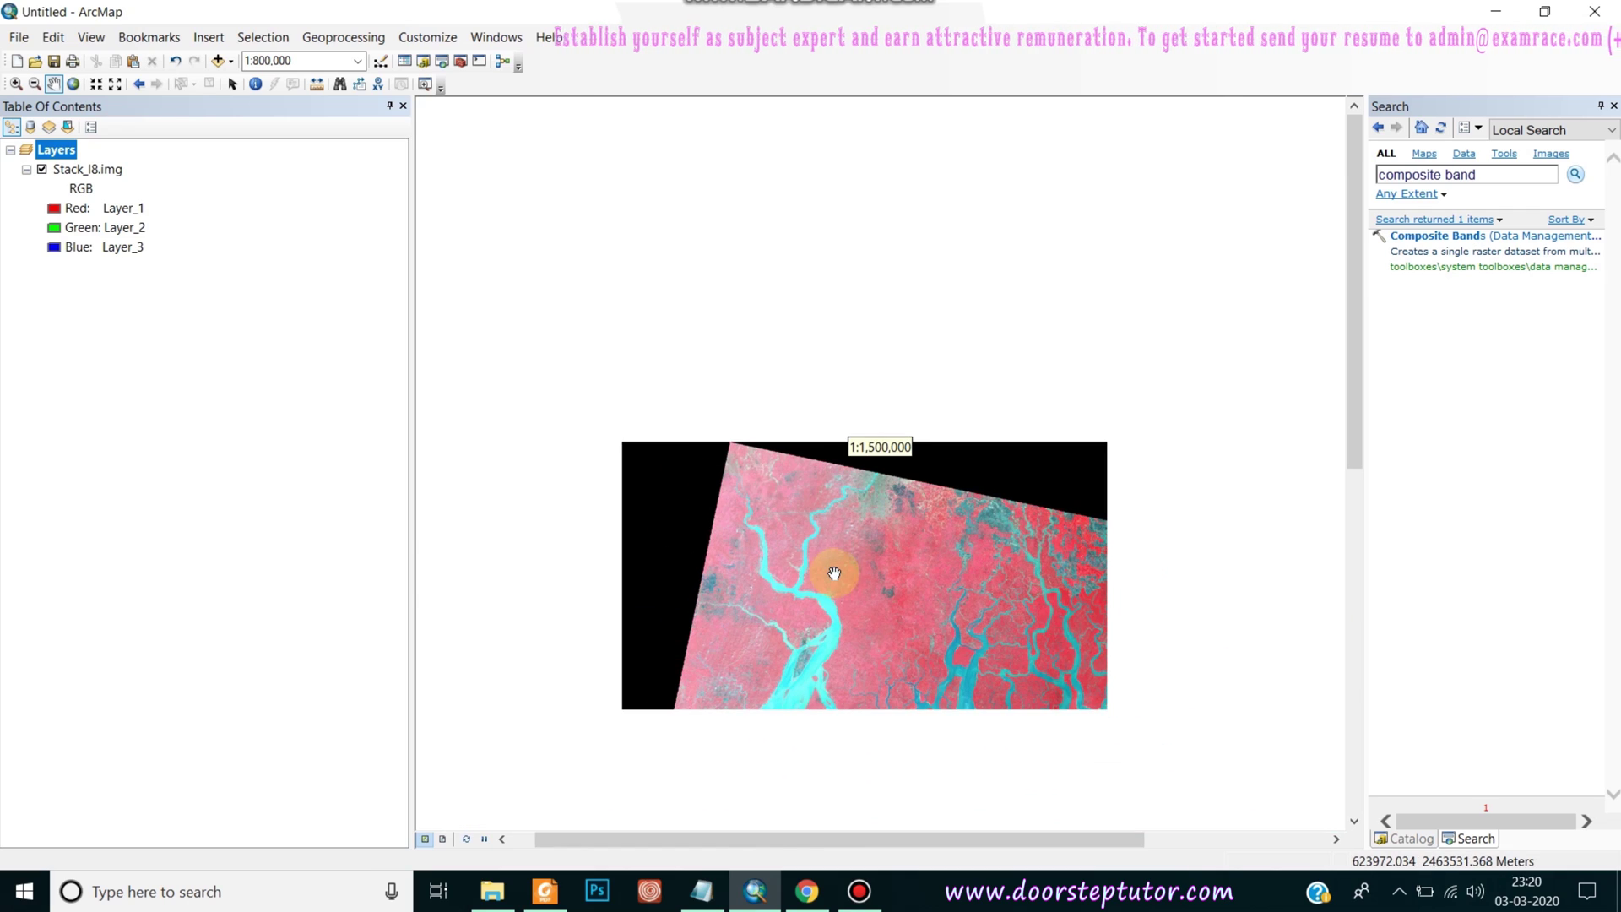
left_click_drag(874, 595, 788, 402)
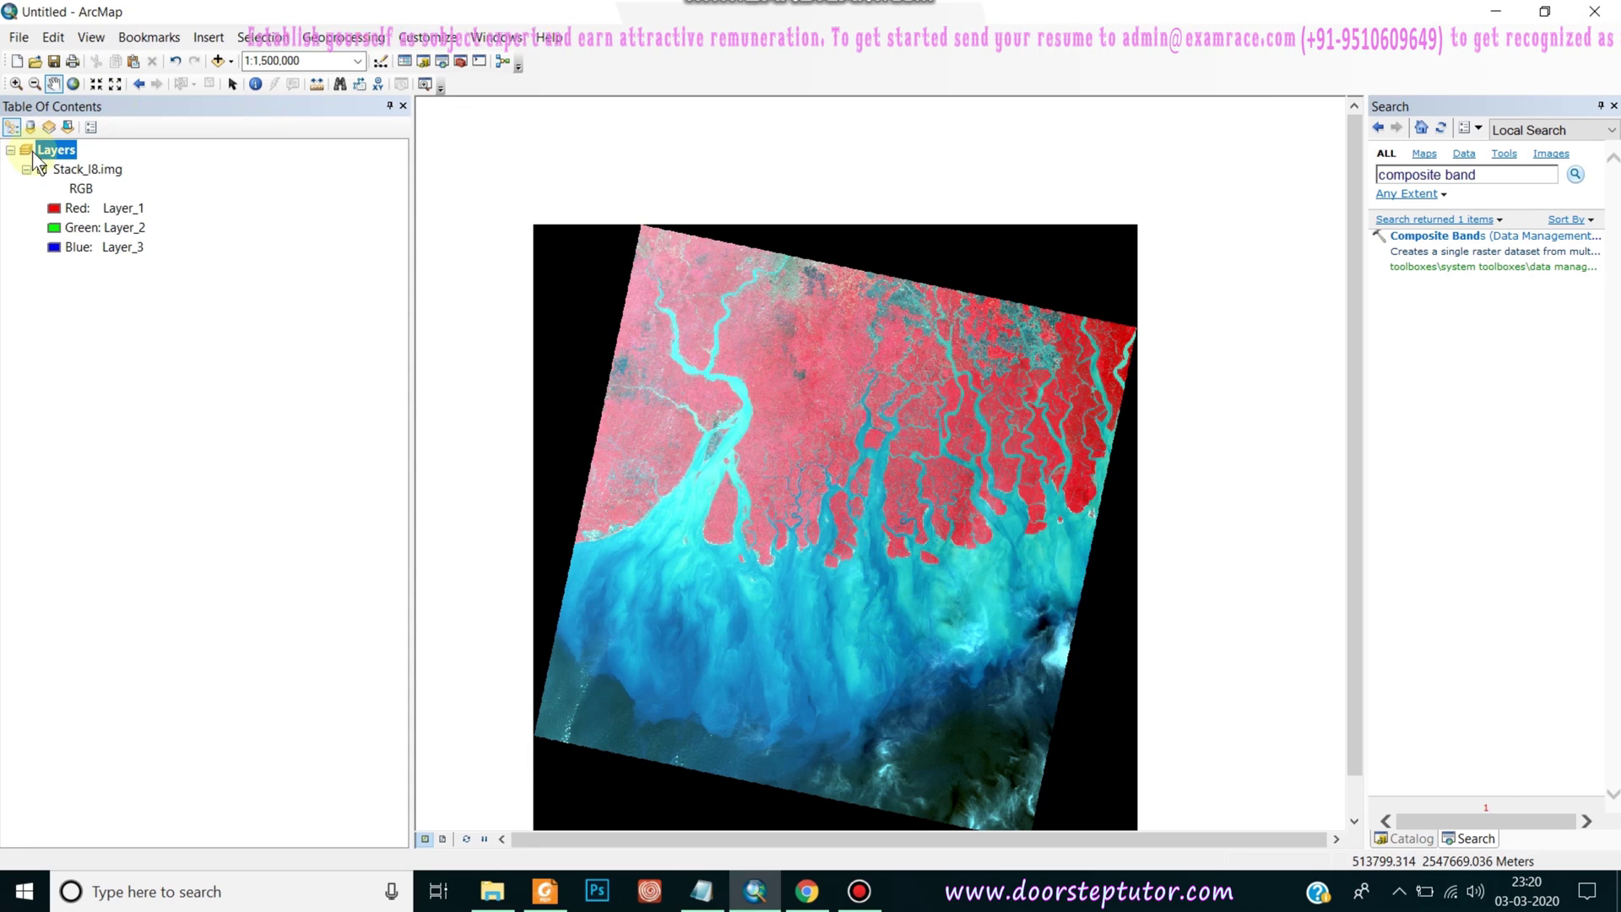
- Switch off the Stack_l8.img layer and close the Search window to show the Catalog
left_click(41, 169)
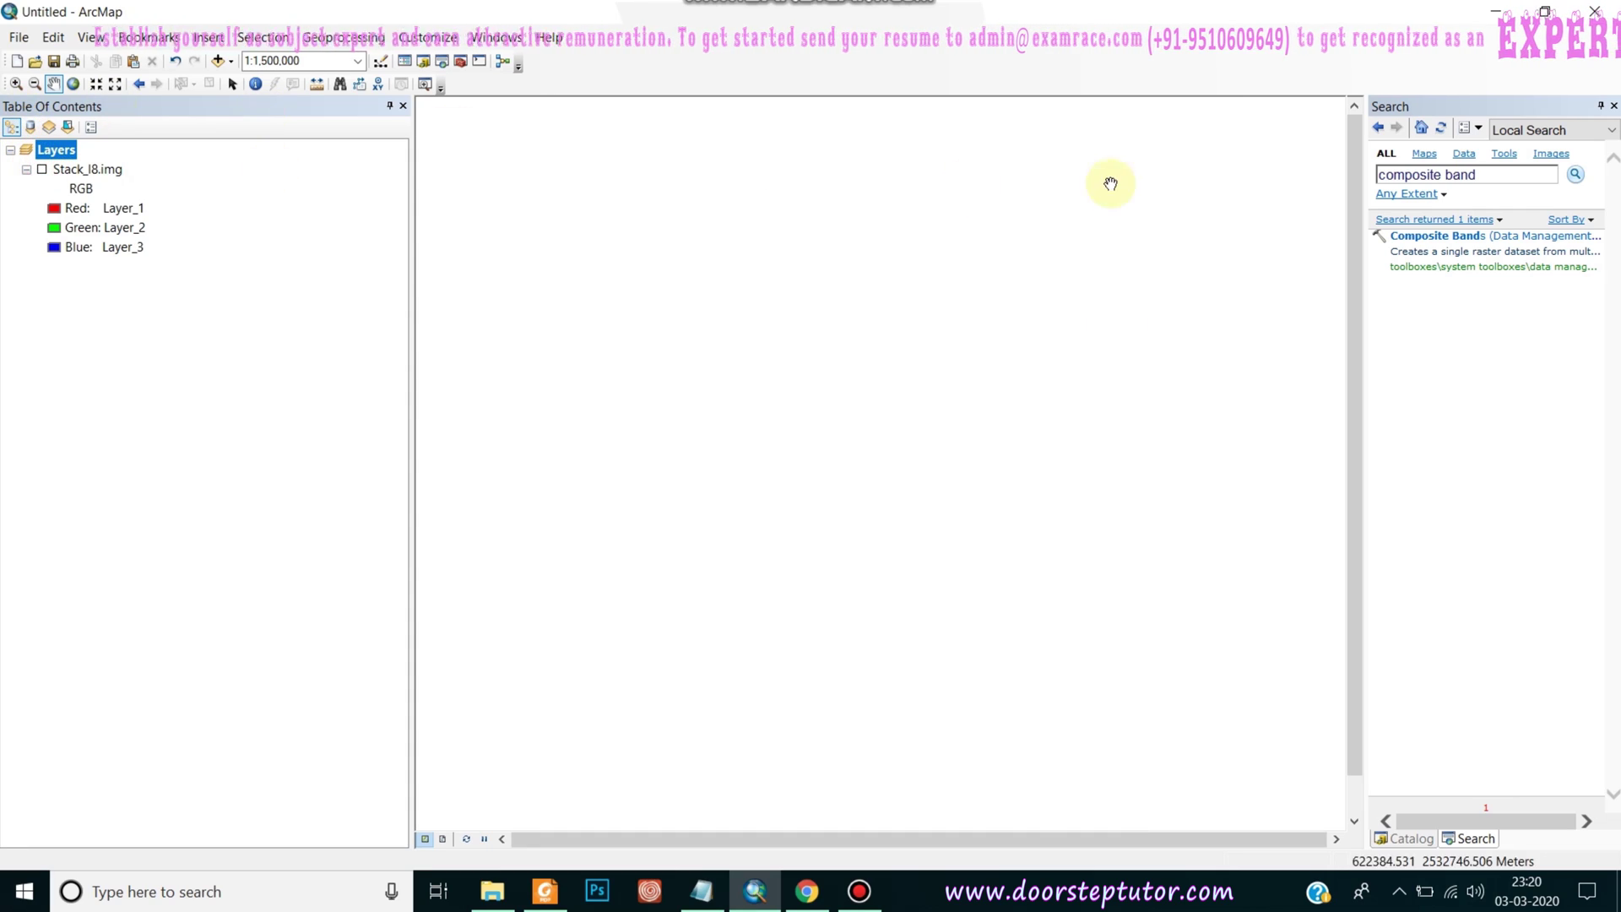
left_click(1614, 105)
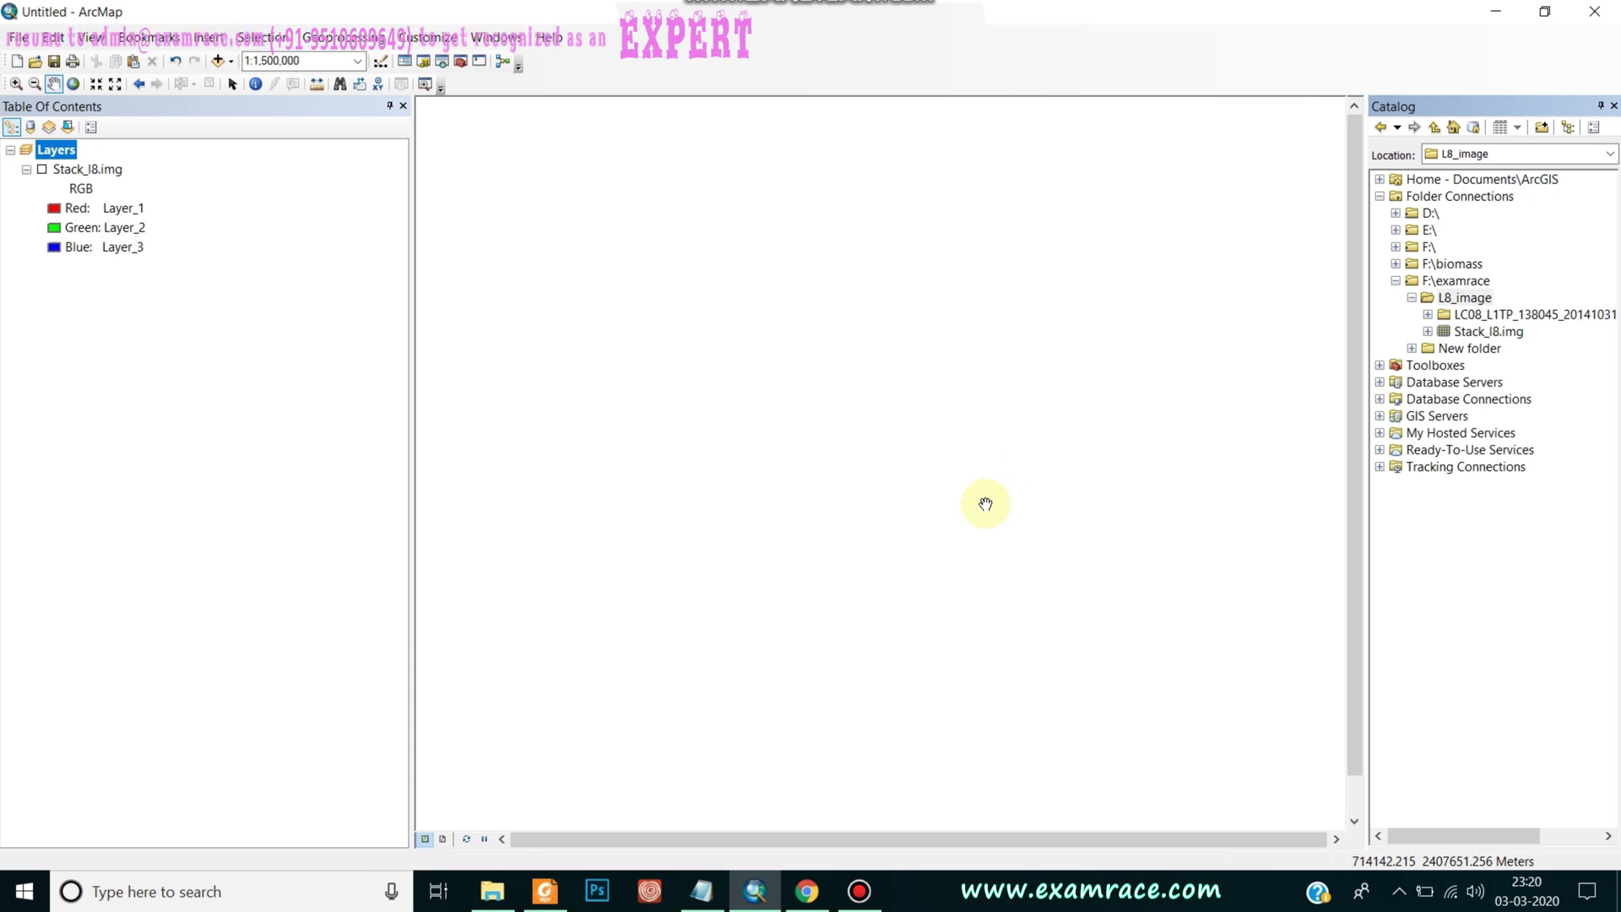
left_click(720, 884)
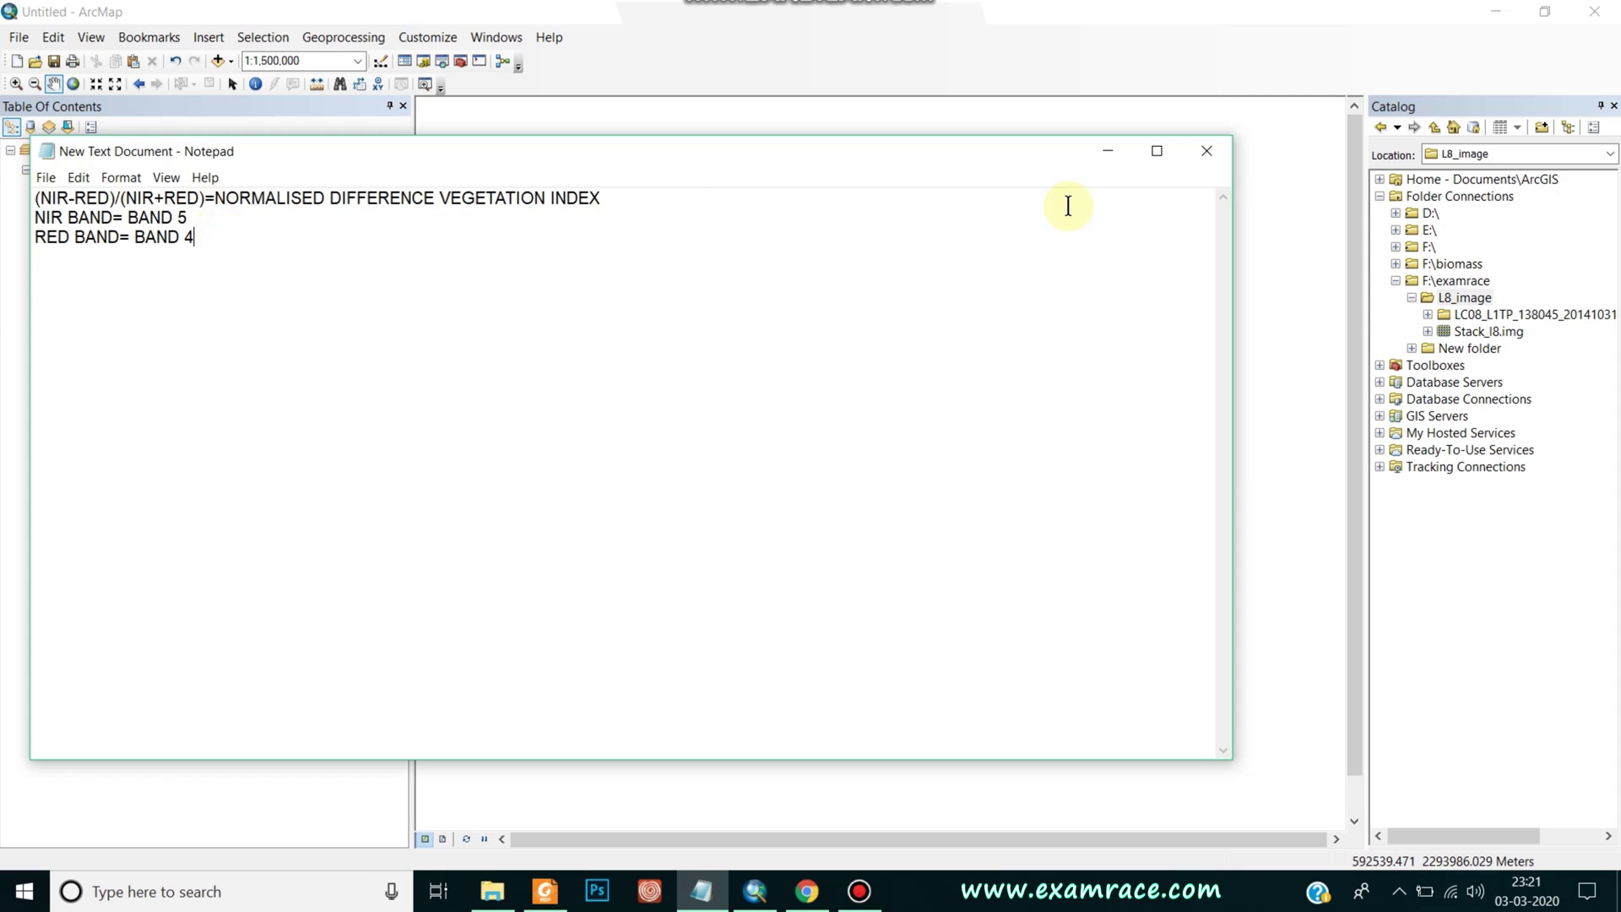
left_click(1108, 151)
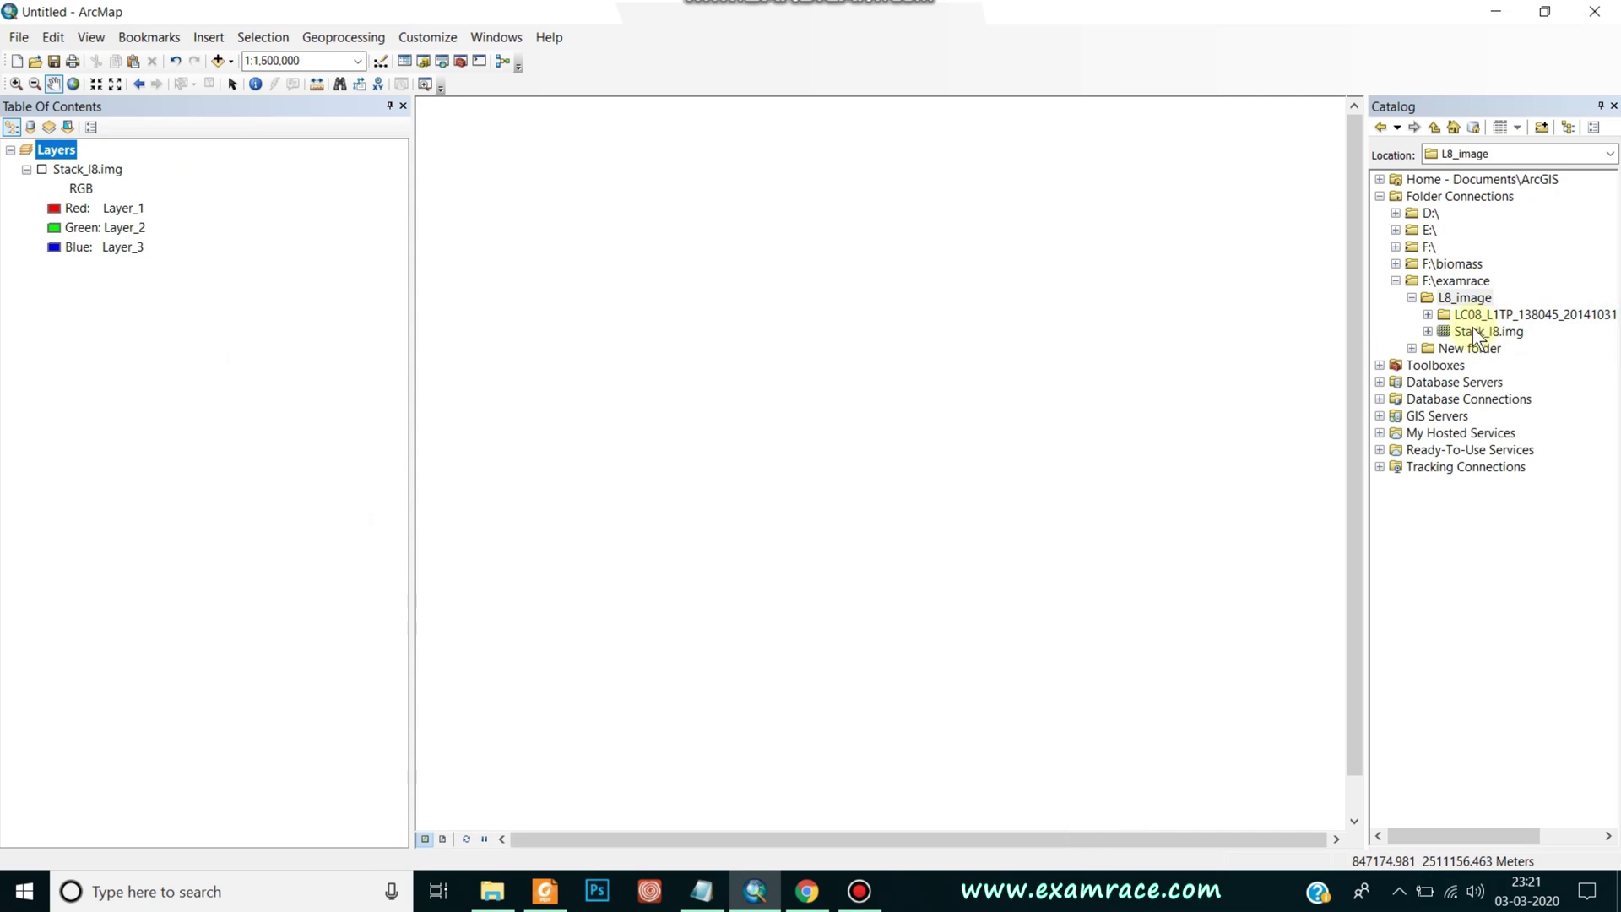
- Add B5.TIF and B4.TIF from the LC08 folder to the map as separate layers
left_click(1429, 315)
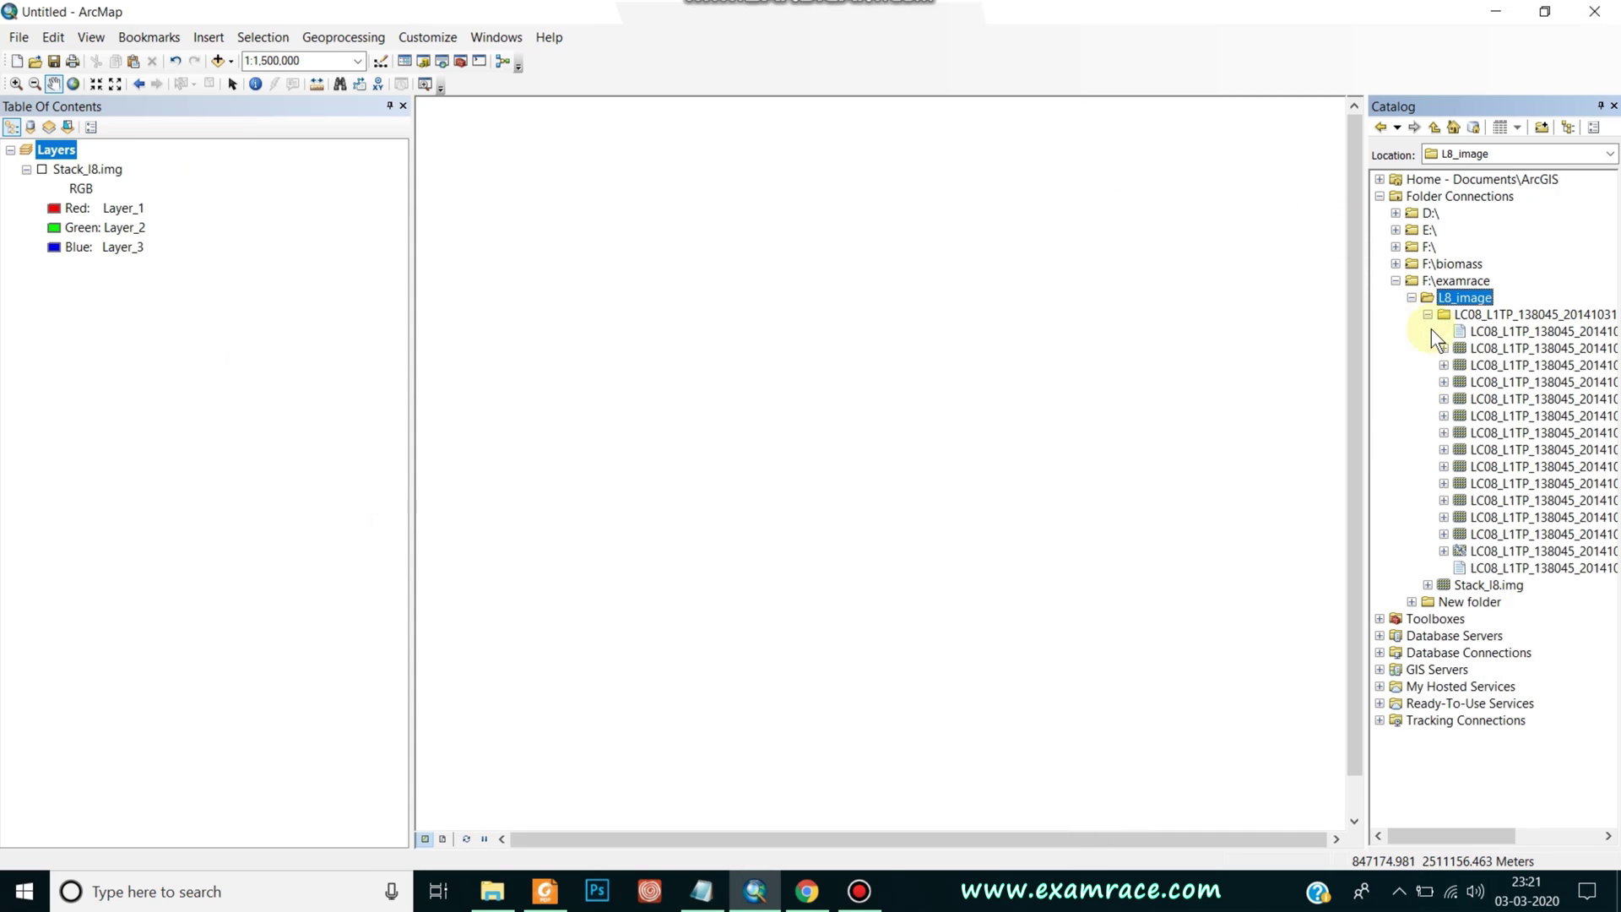
left_click_drag(1460, 836, 1500, 835)
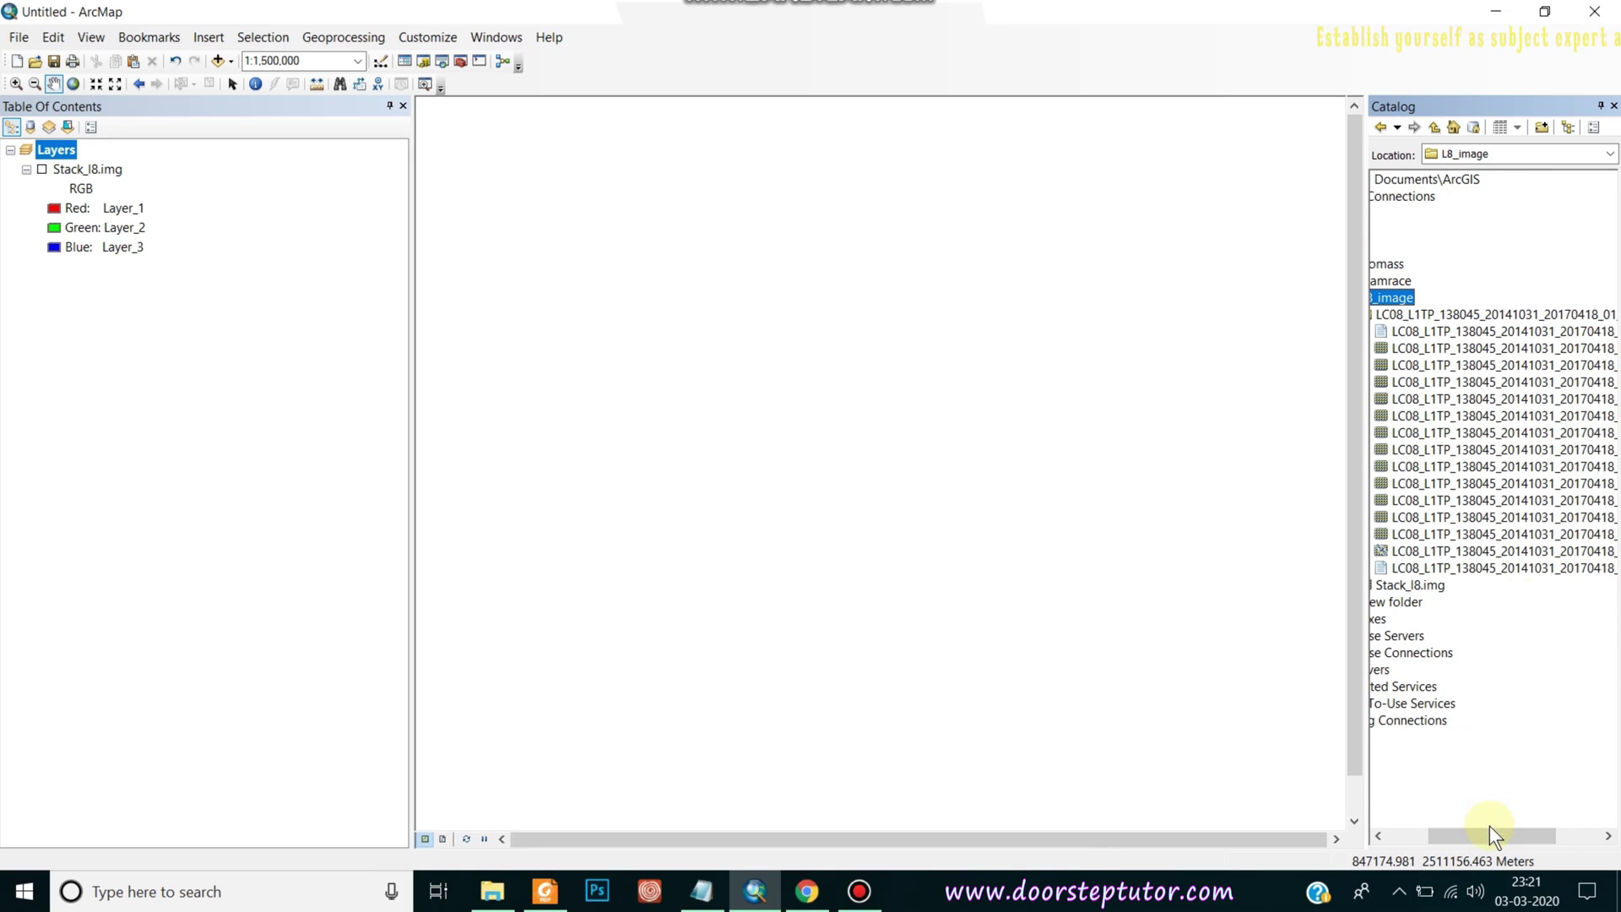
left_click_drag(1486, 833, 1519, 833)
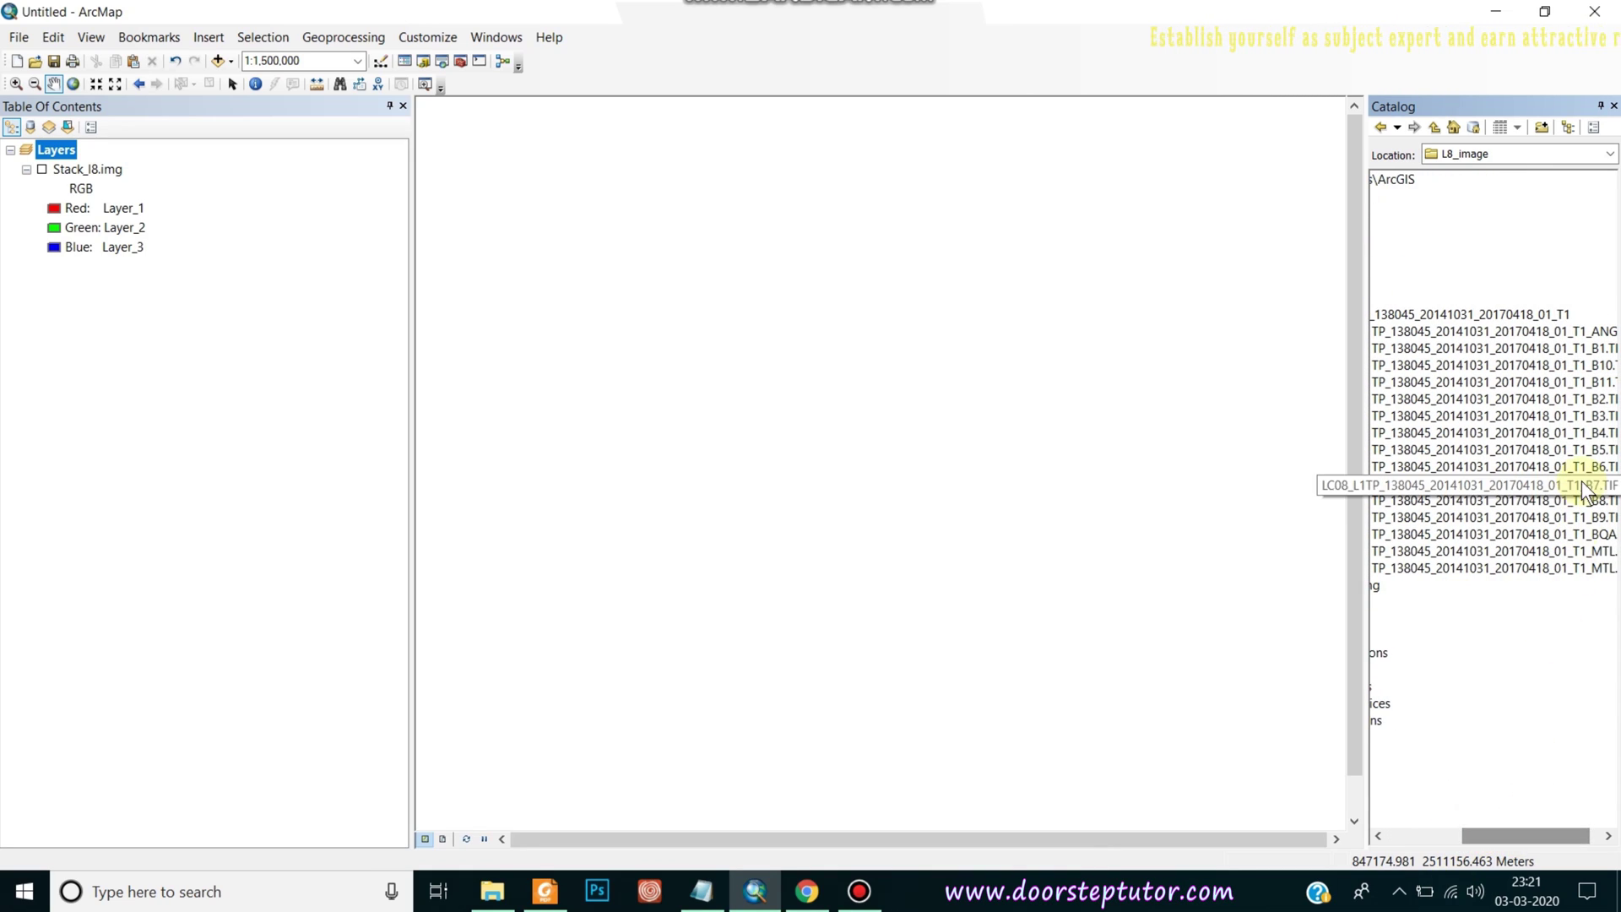
left_click_drag(1584, 456, 1129, 363)
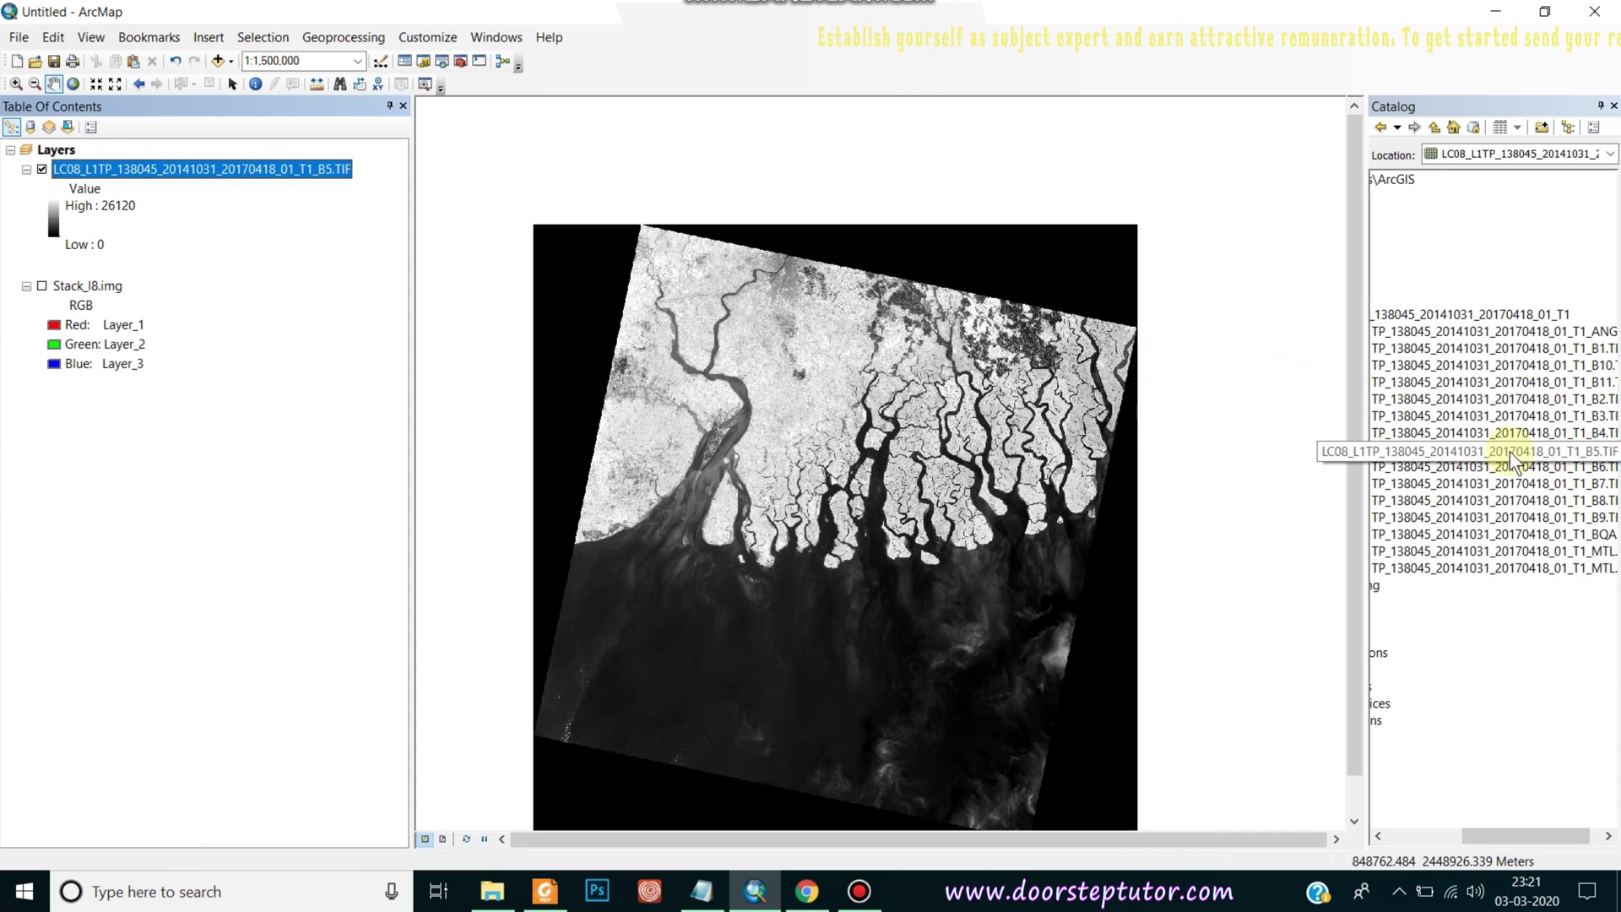
left_click_drag(1533, 434, 1079, 318)
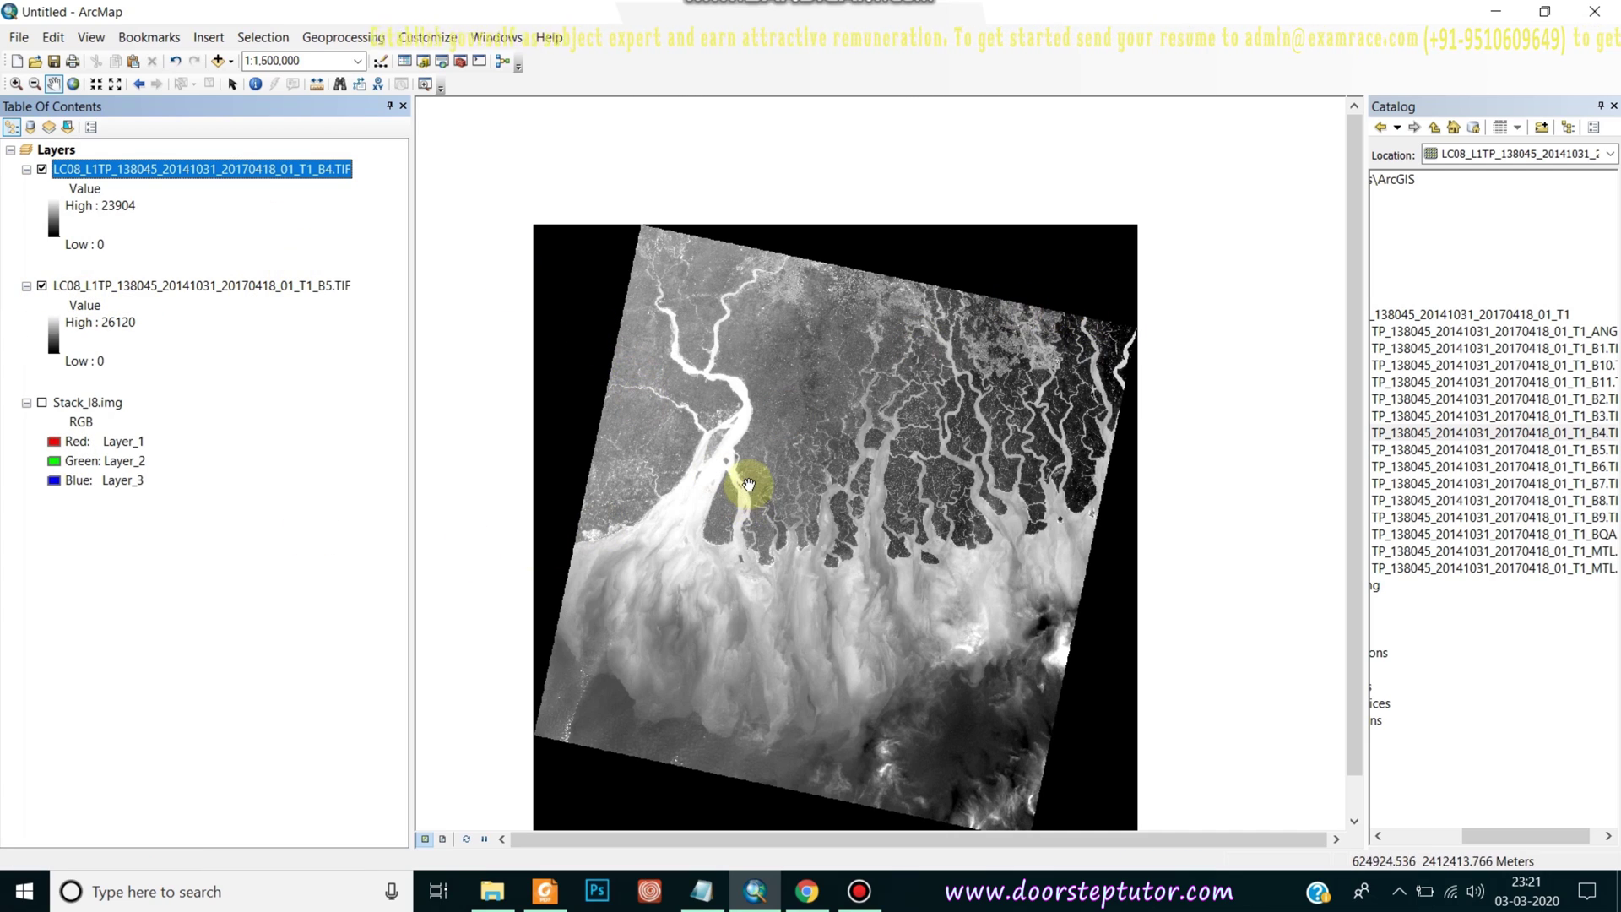
left_click_drag(789, 427, 831, 366)
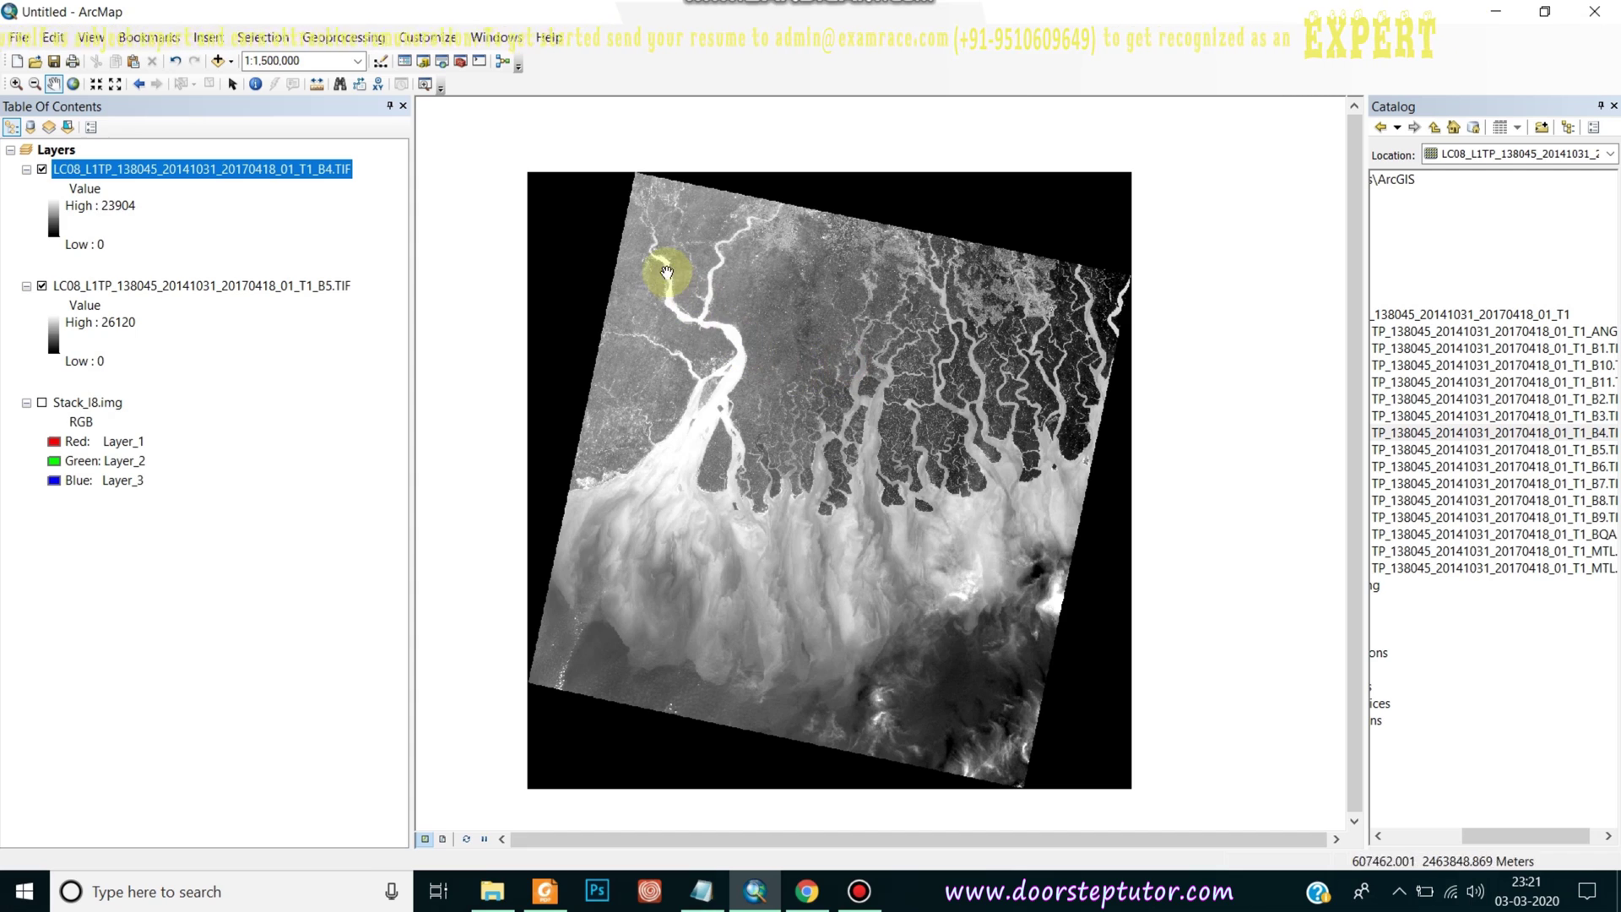
- Search the tools for 'raster calculator' and open the Raster Calculator
left_click(443, 64)
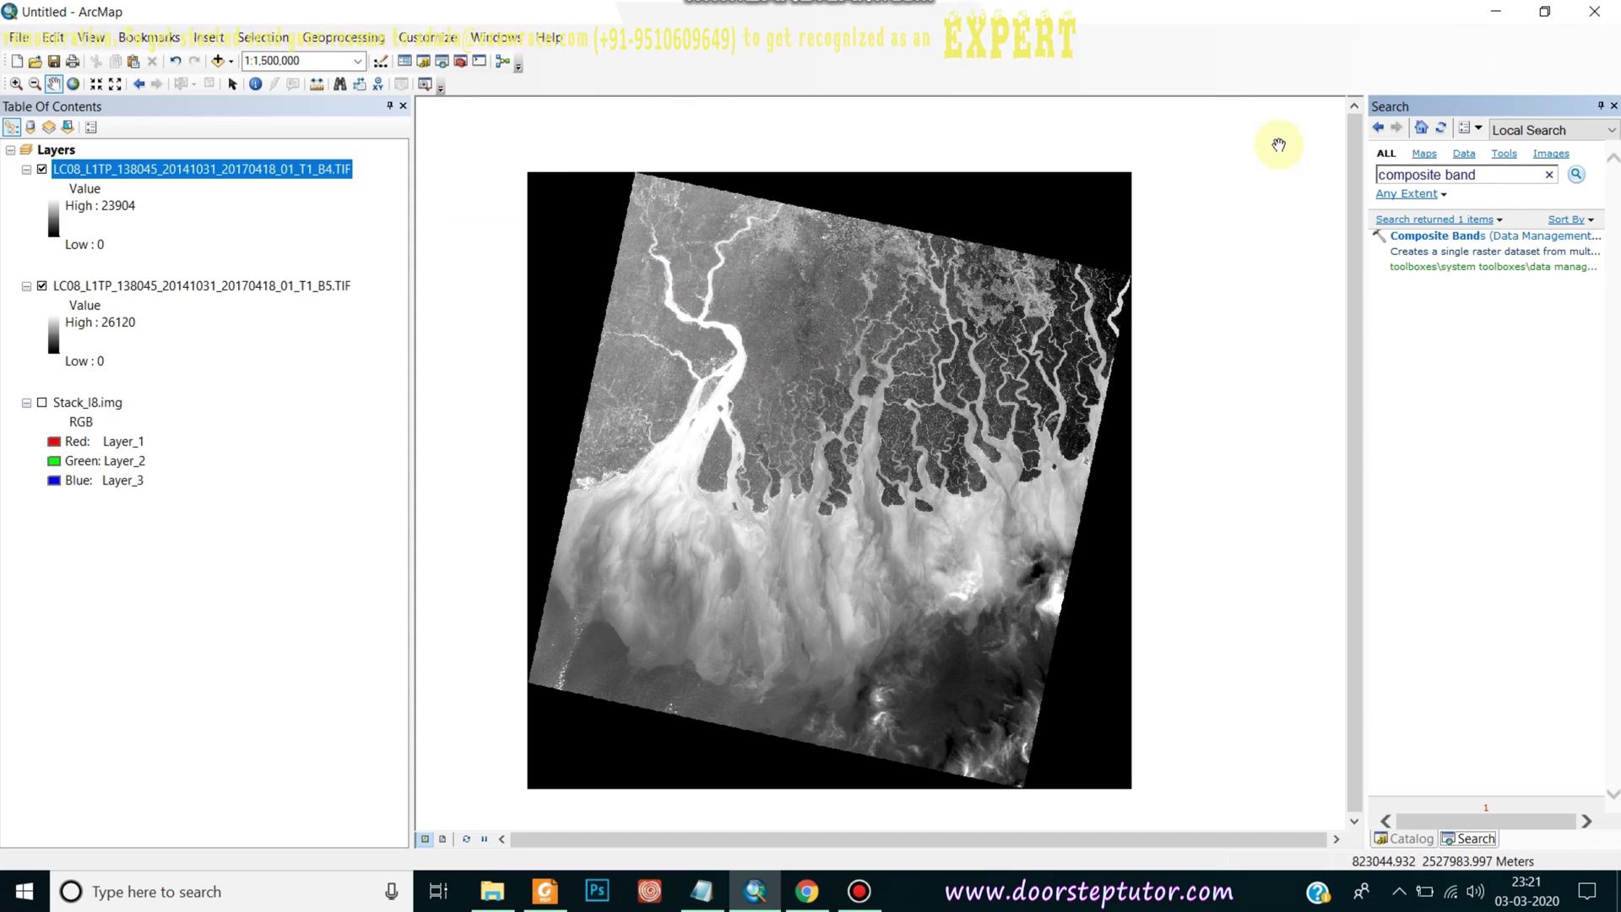
triple_click(1482, 176)
type("raster calculator")
key("Return")
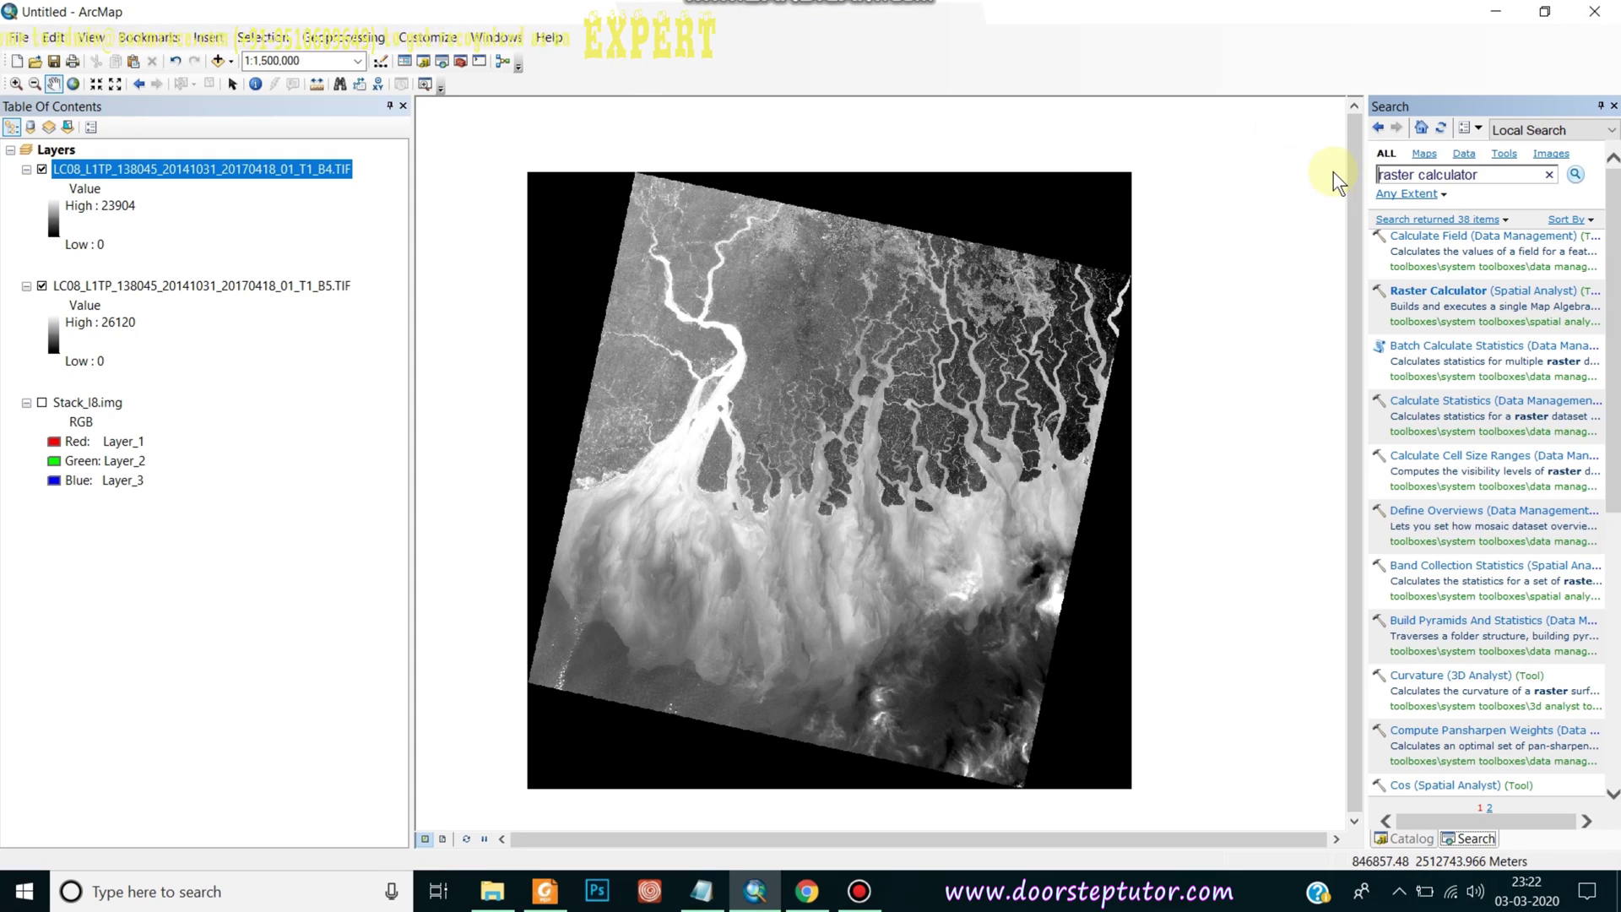
left_click(1451, 291)
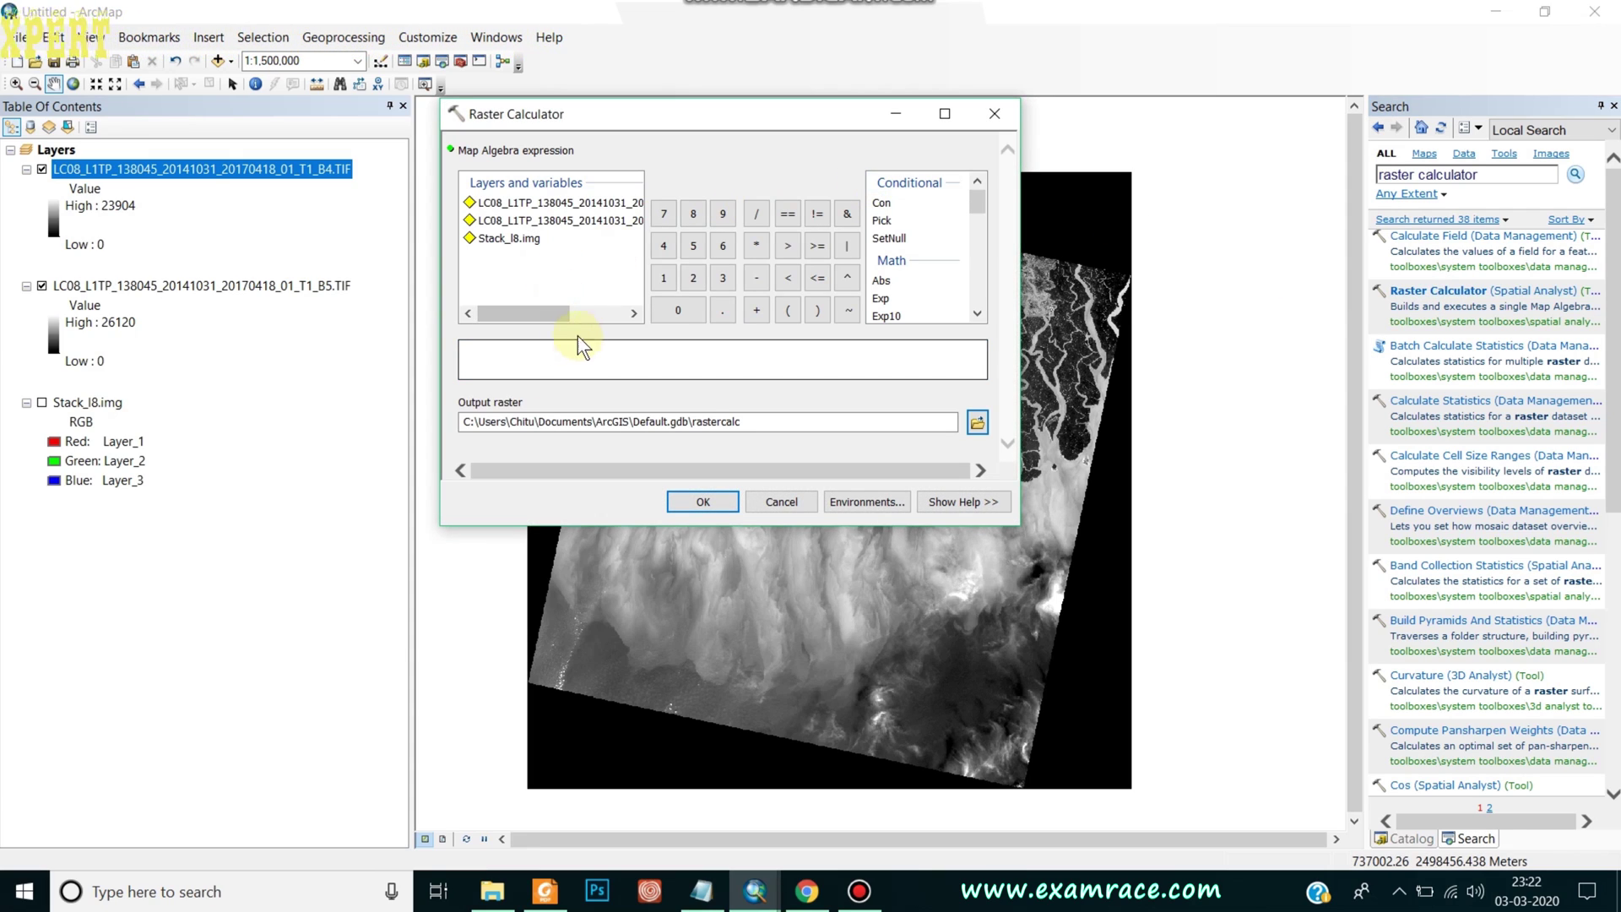
left_click(972, 310)
left_click(973, 310)
left_click(972, 310)
left_click(973, 310)
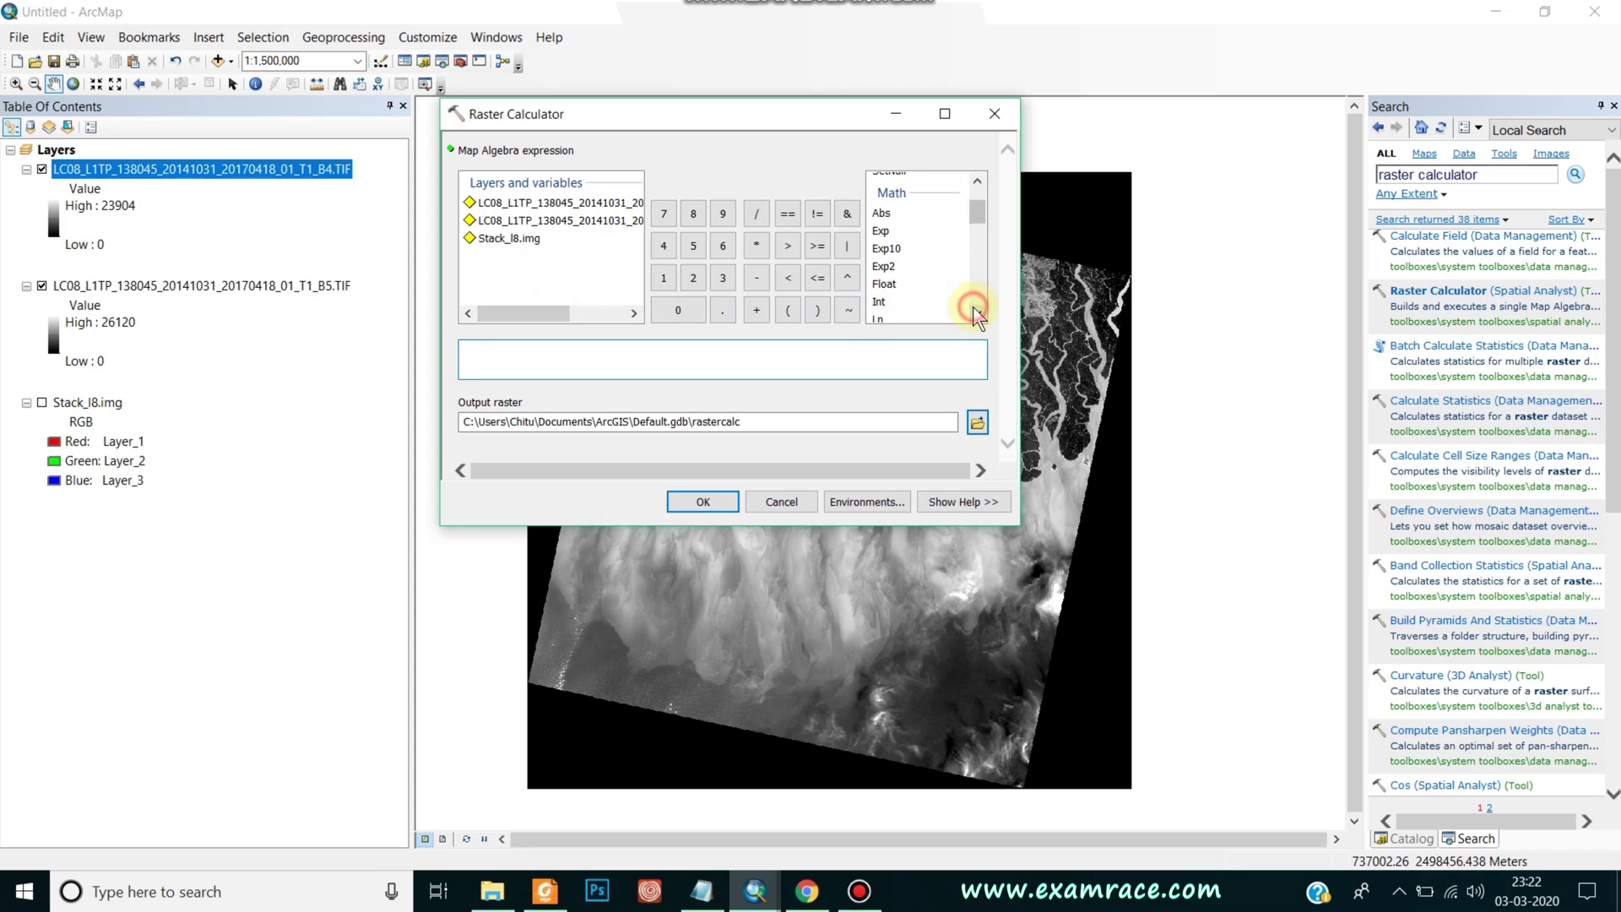
- Build the expression Float(B5.TIF - B4.TIF) / Float(B5.TIF + B4.TIF)
double_click(884, 284)
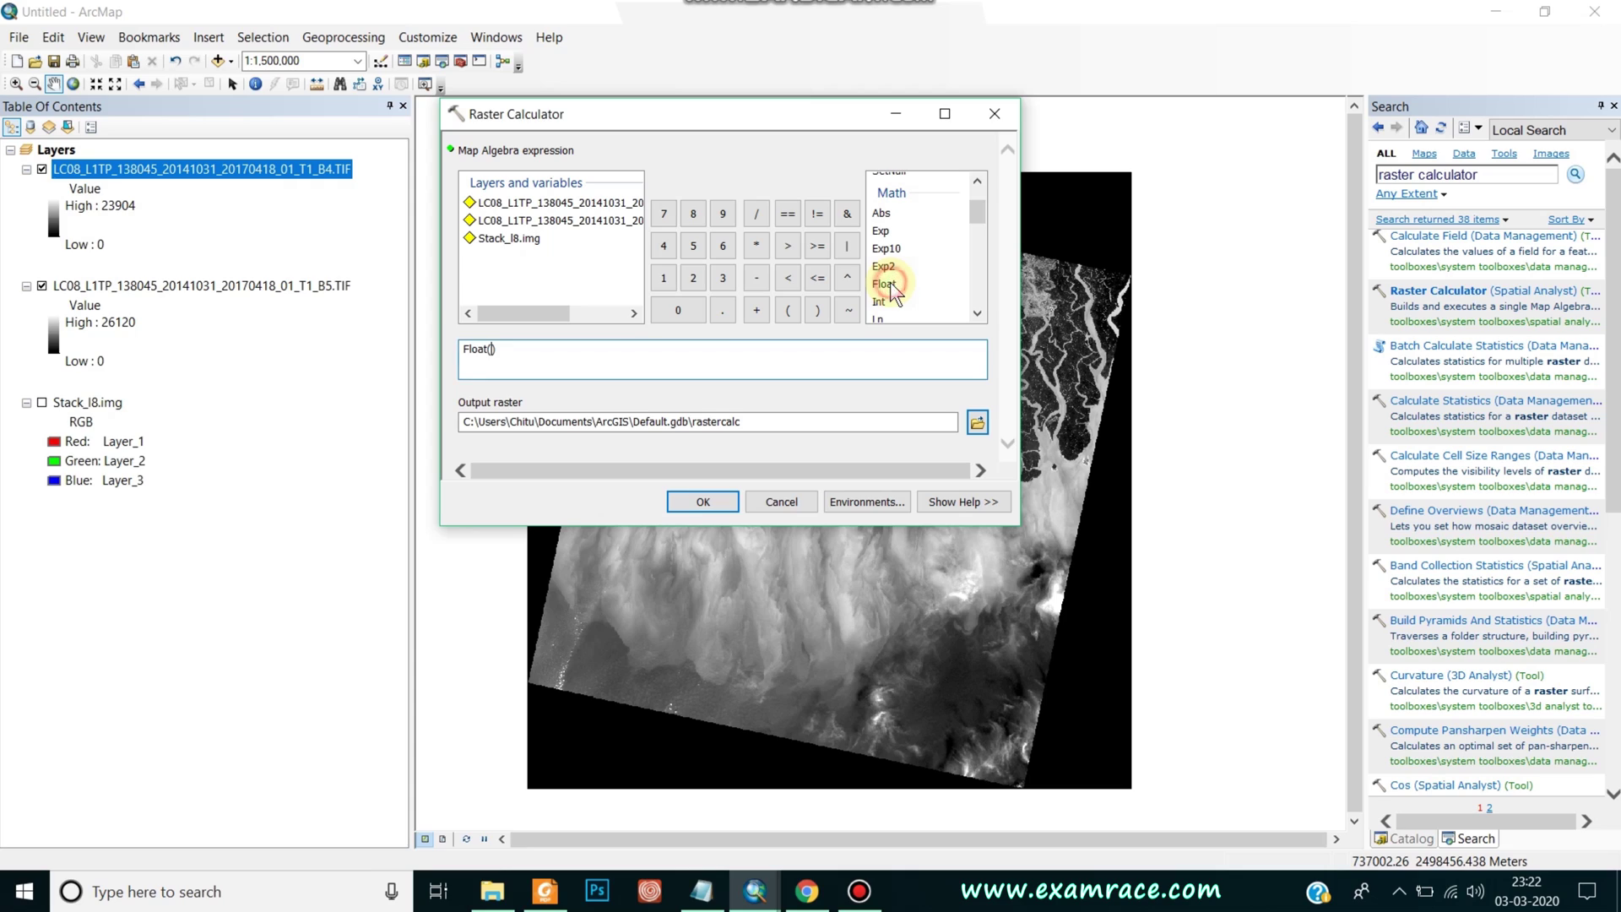
double_click(621, 221)
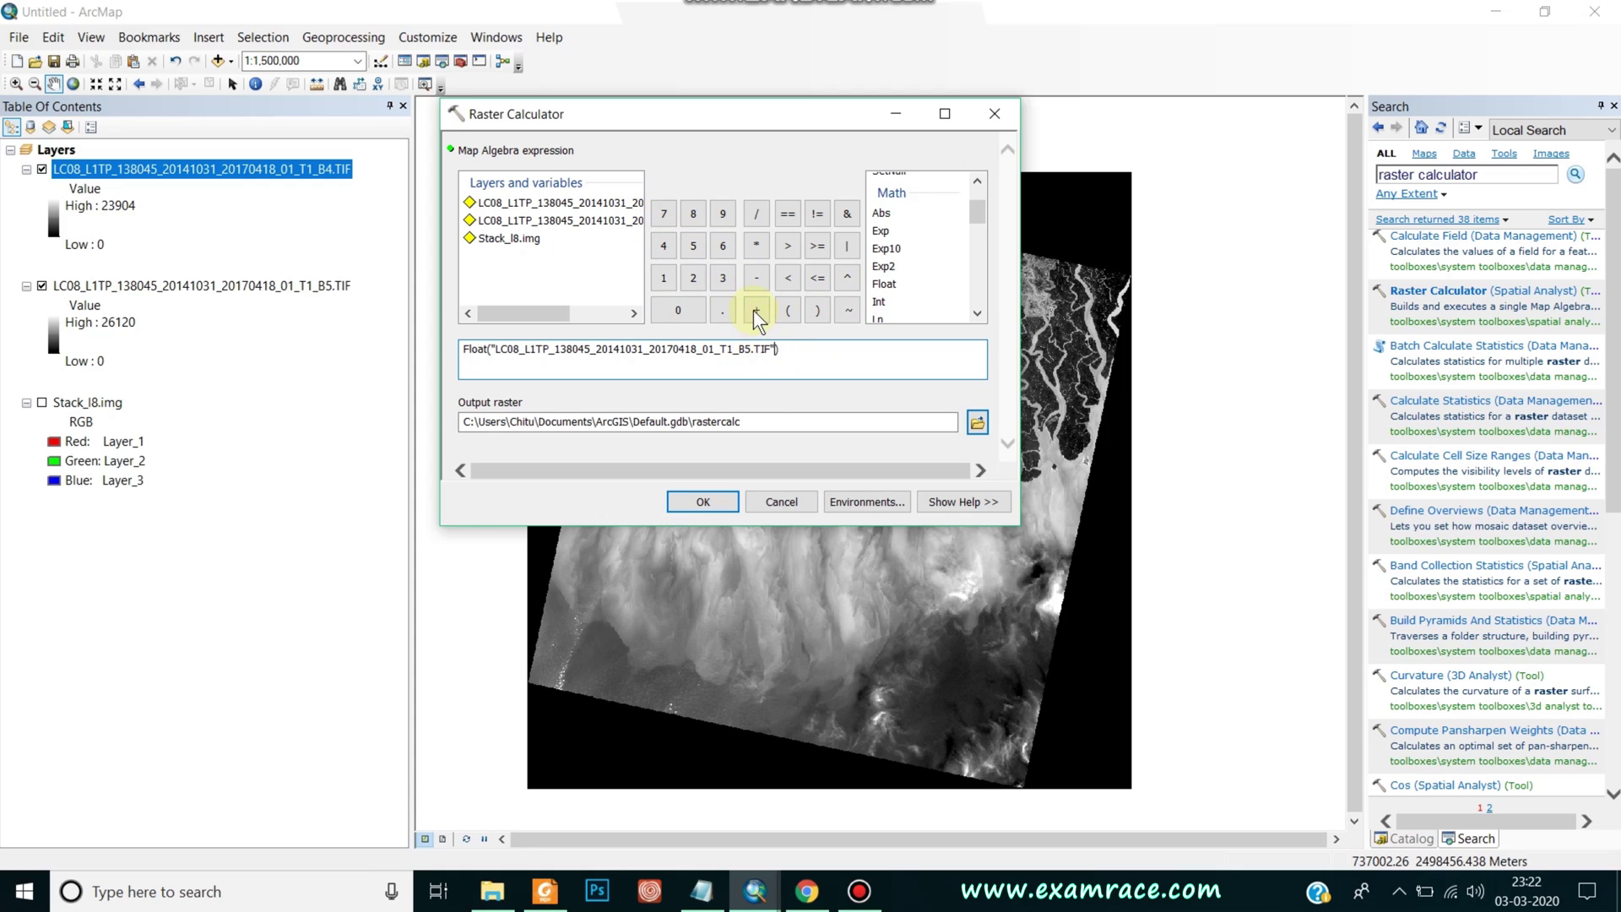
left_click(751, 284)
double_click(630, 208)
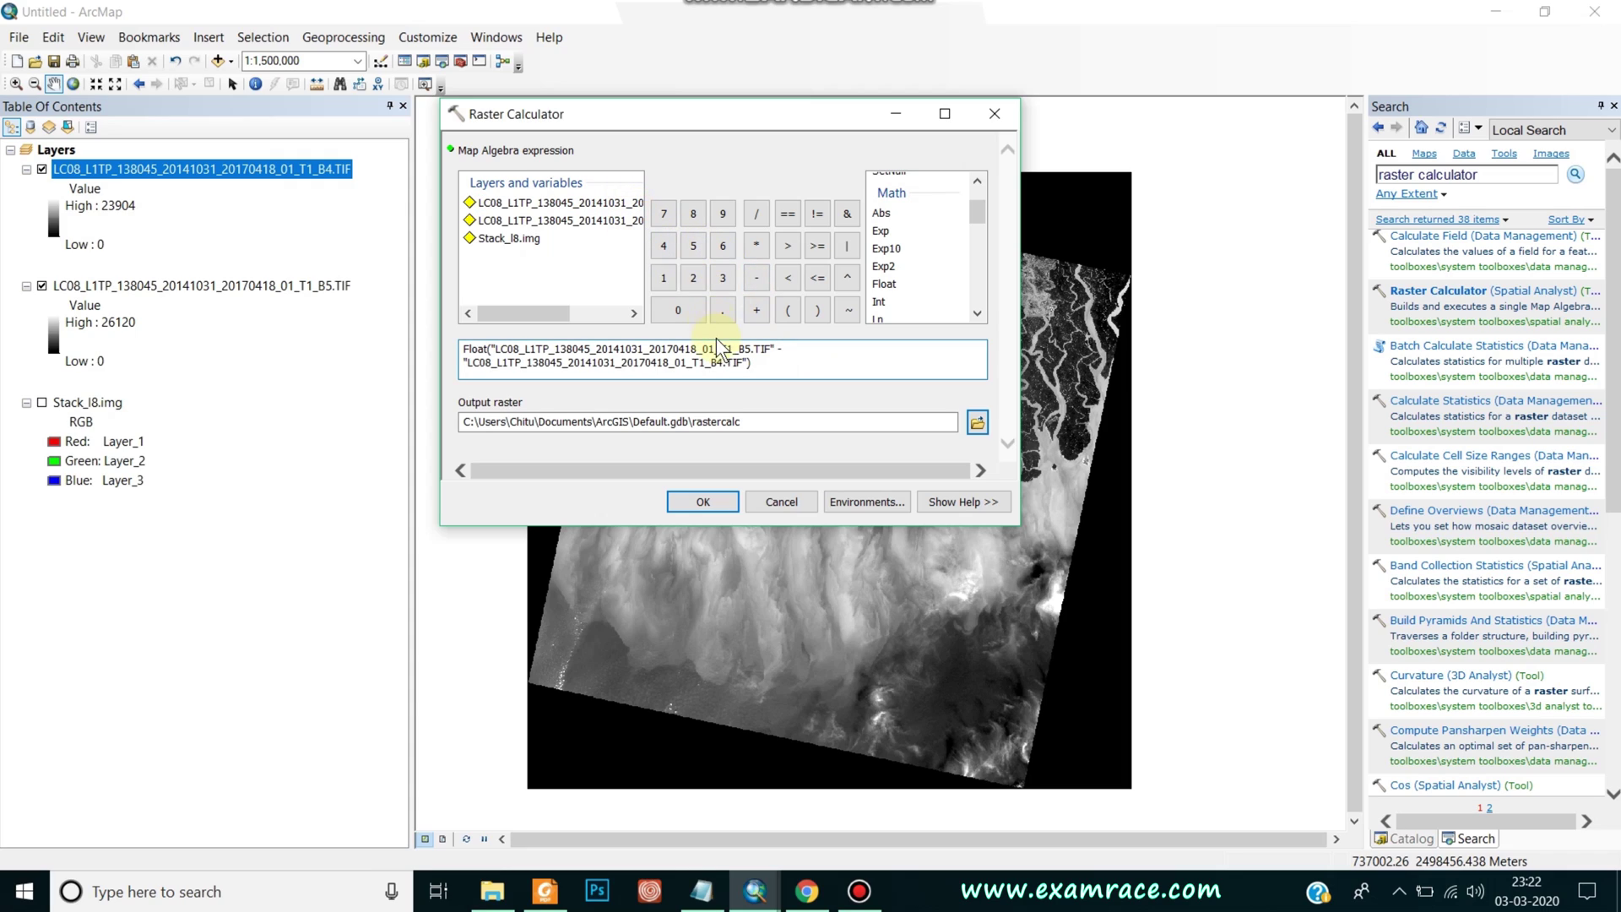
left_click(757, 216)
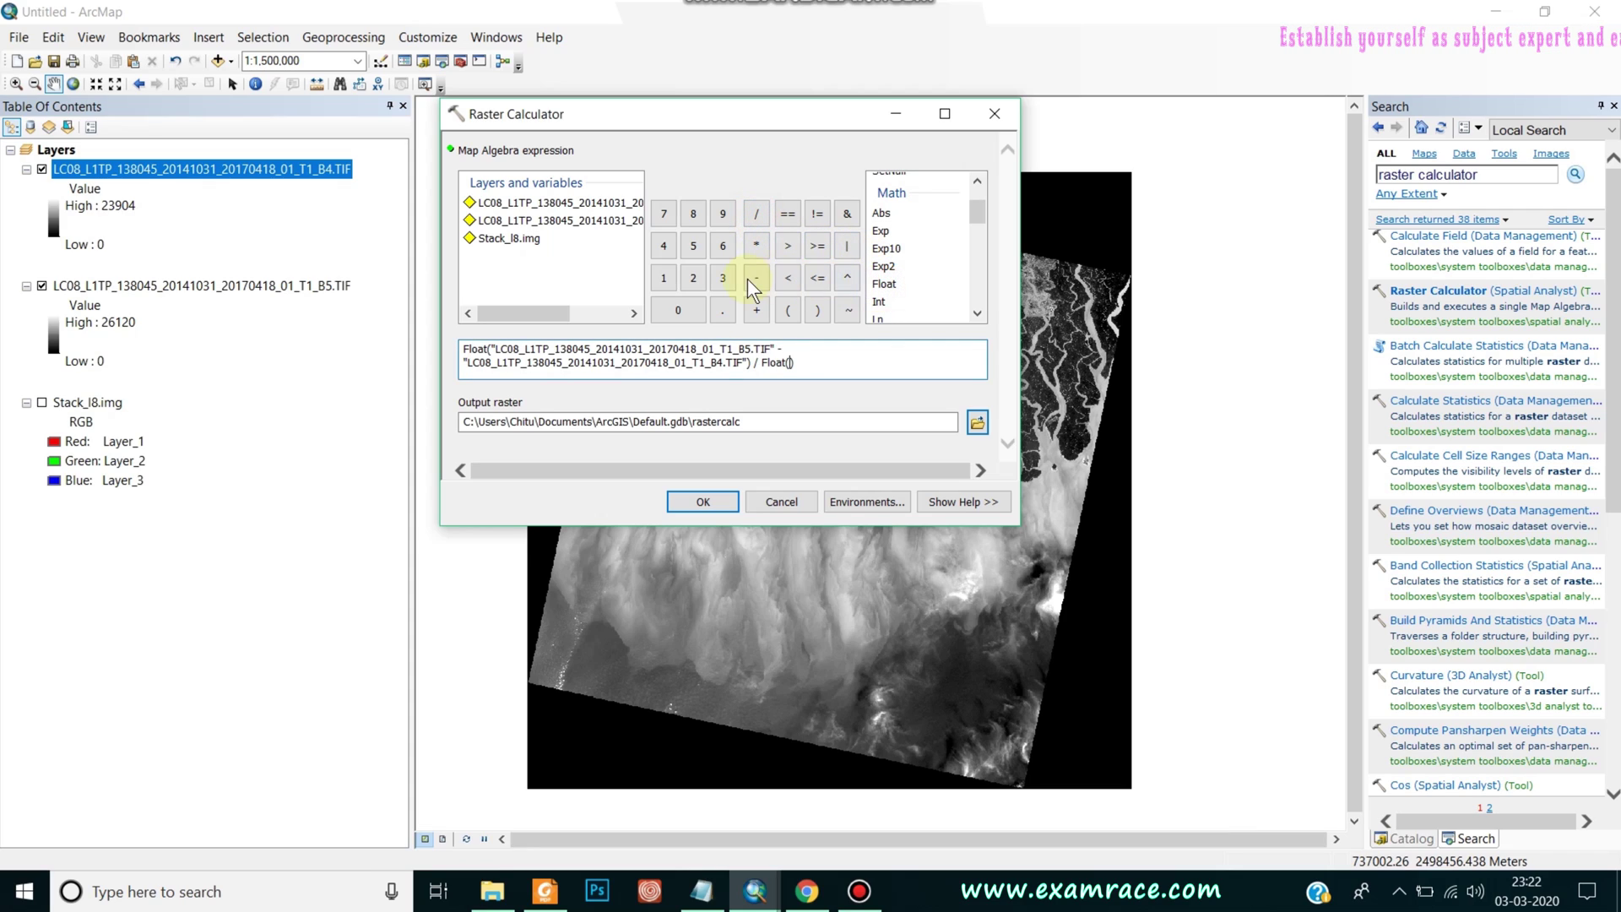
double_click(603, 221)
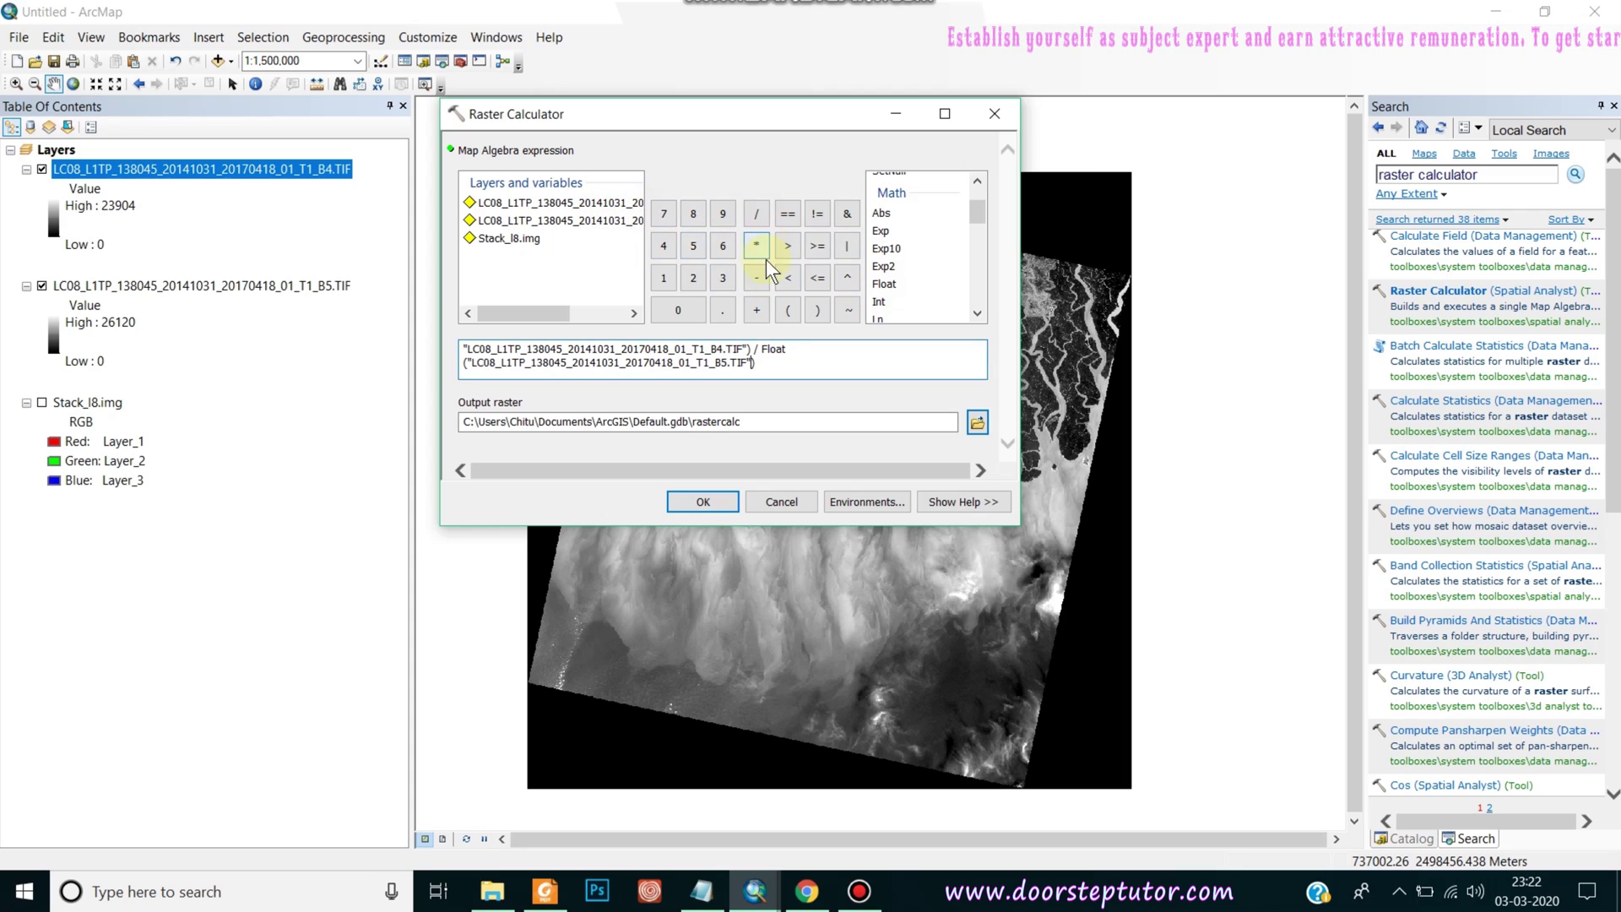
left_click(757, 310)
double_click(636, 202)
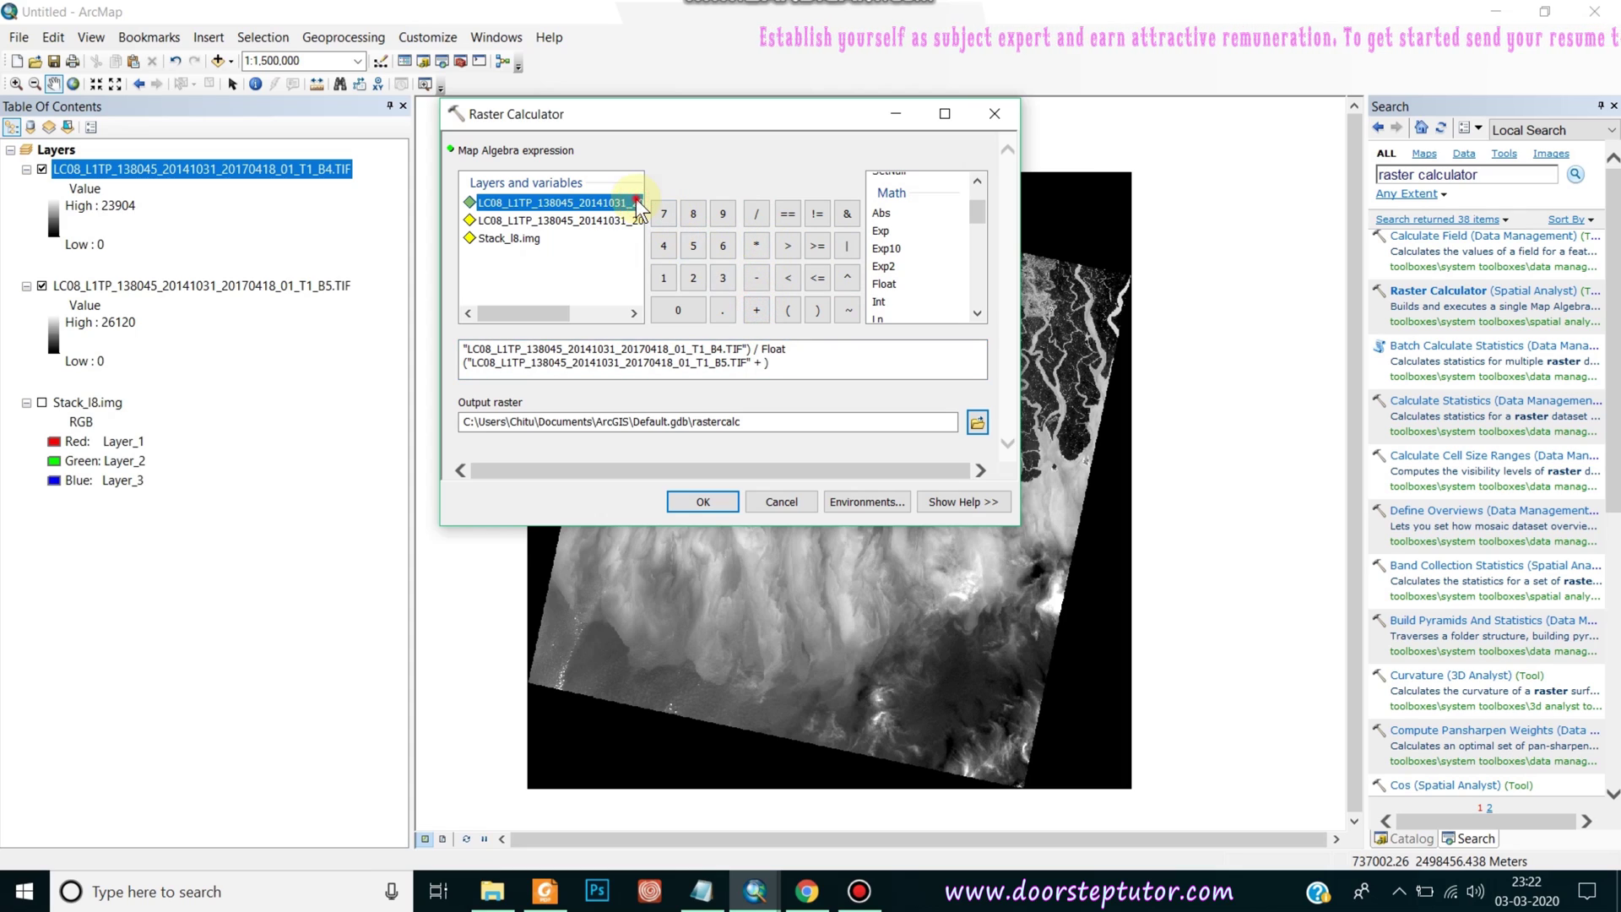
left_click(784, 361)
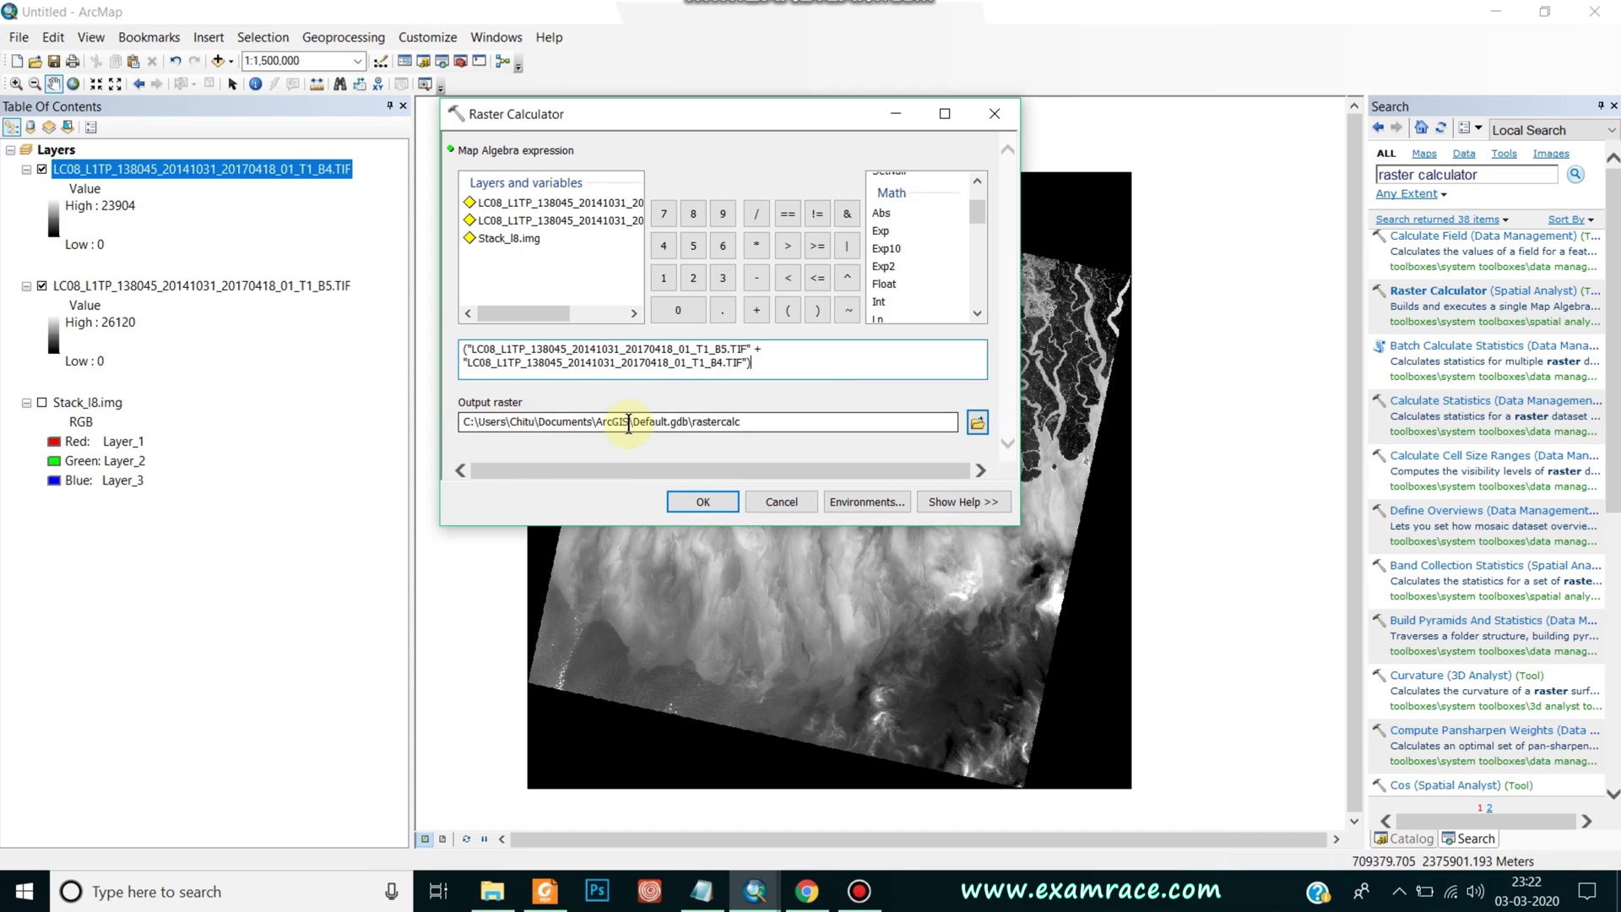
- Set the output raster to Ndvi_l8.img in L8_image and run the calculation
left_click(979, 424)
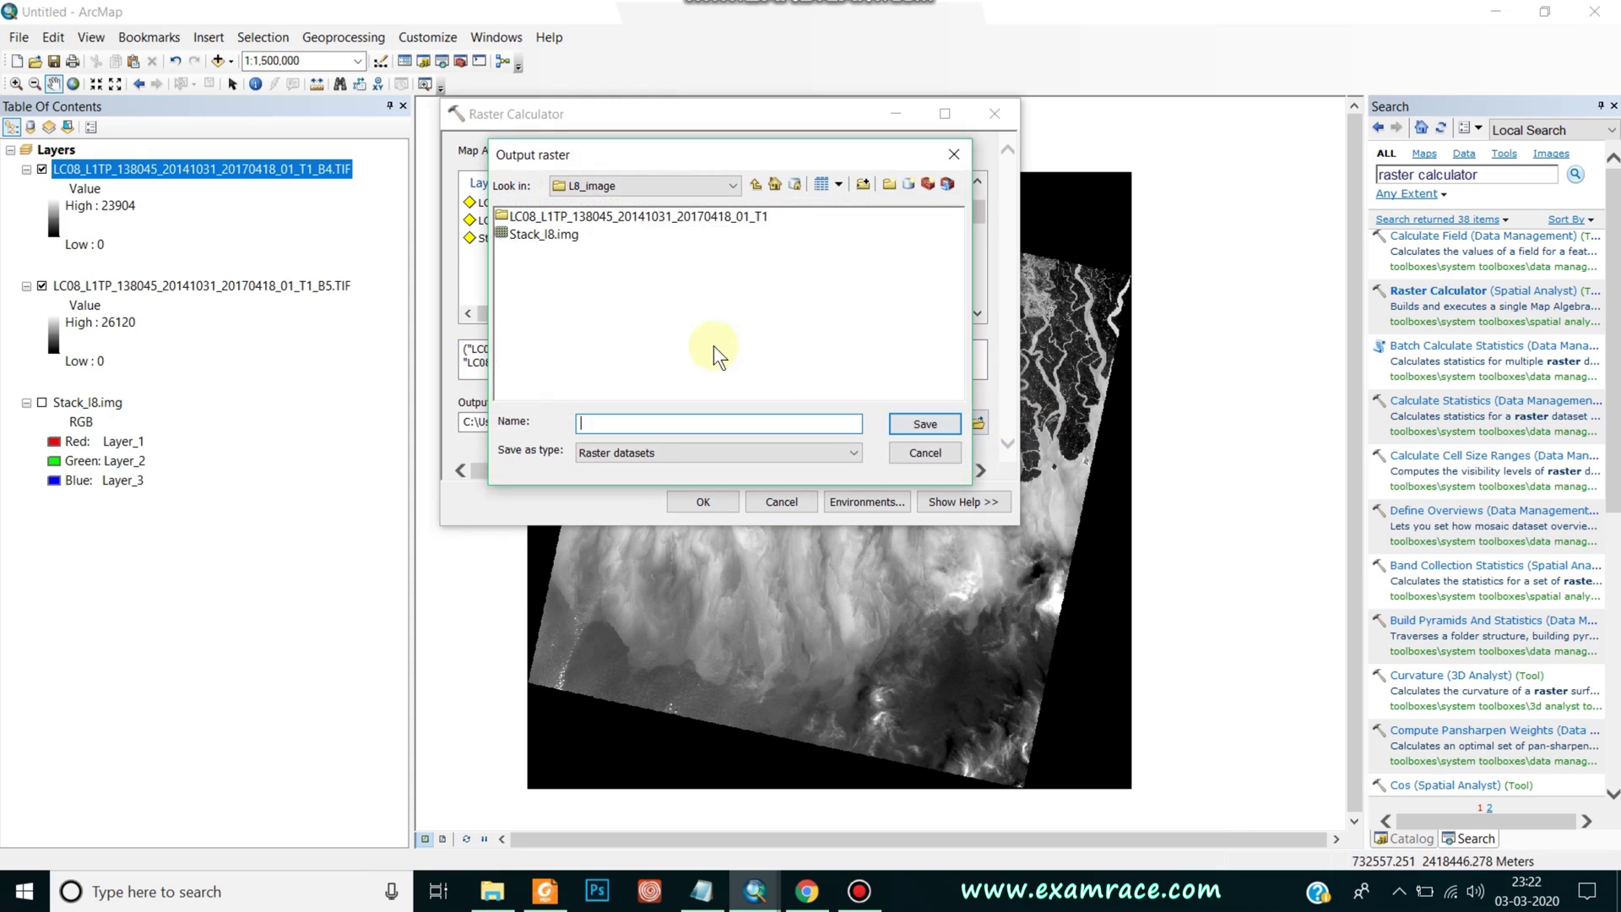
left_click(612, 422)
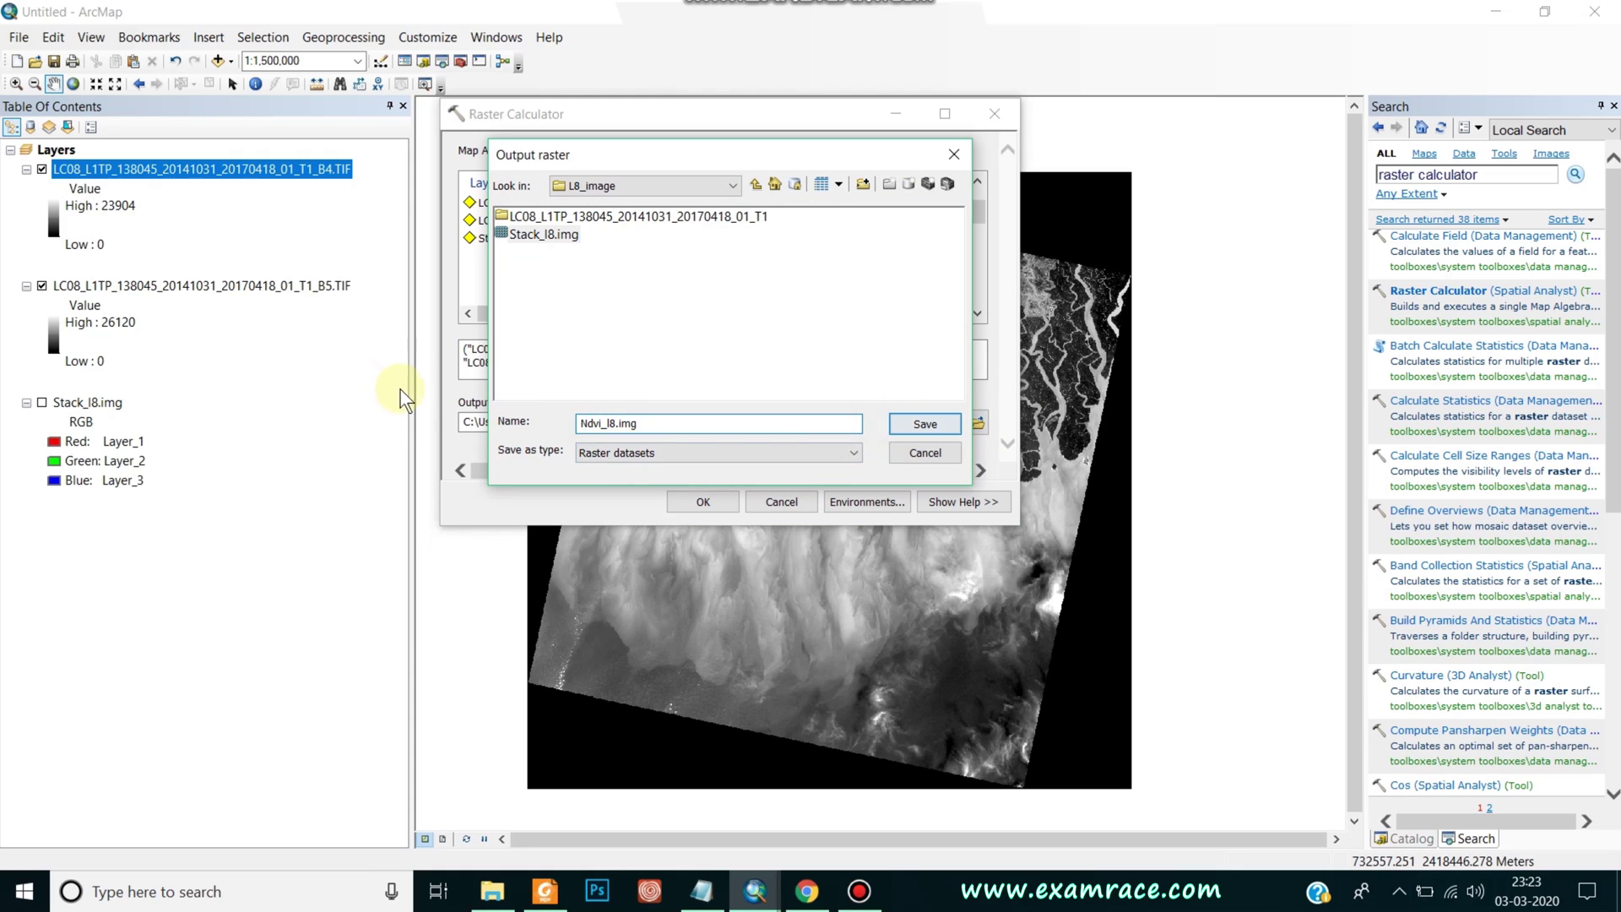
left_click(926, 424)
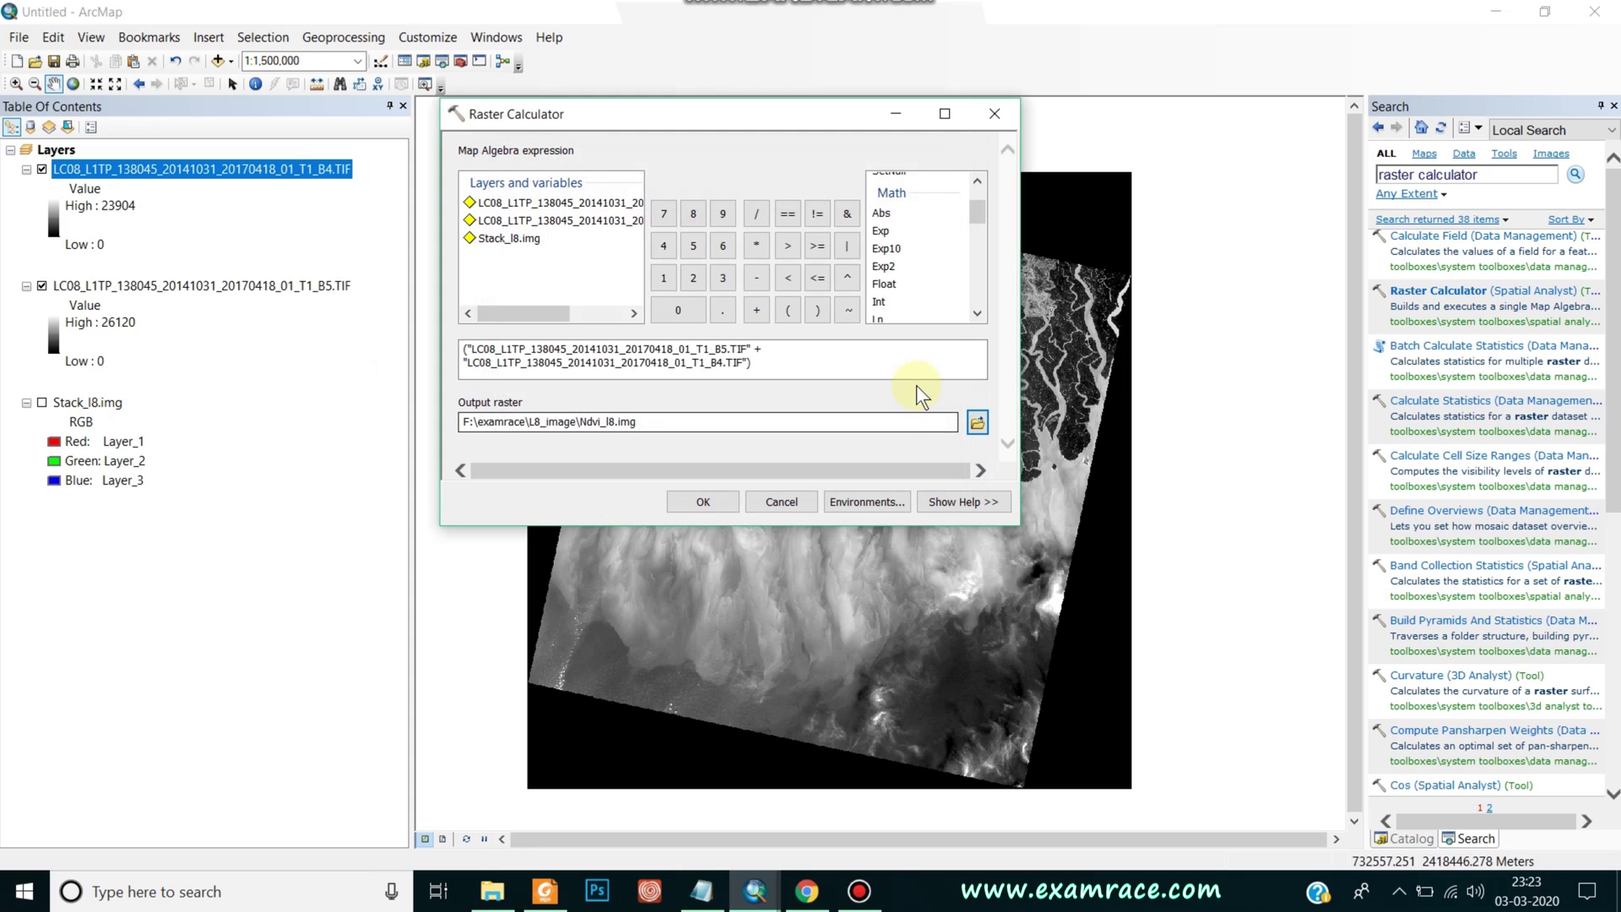
left_click(715, 509)
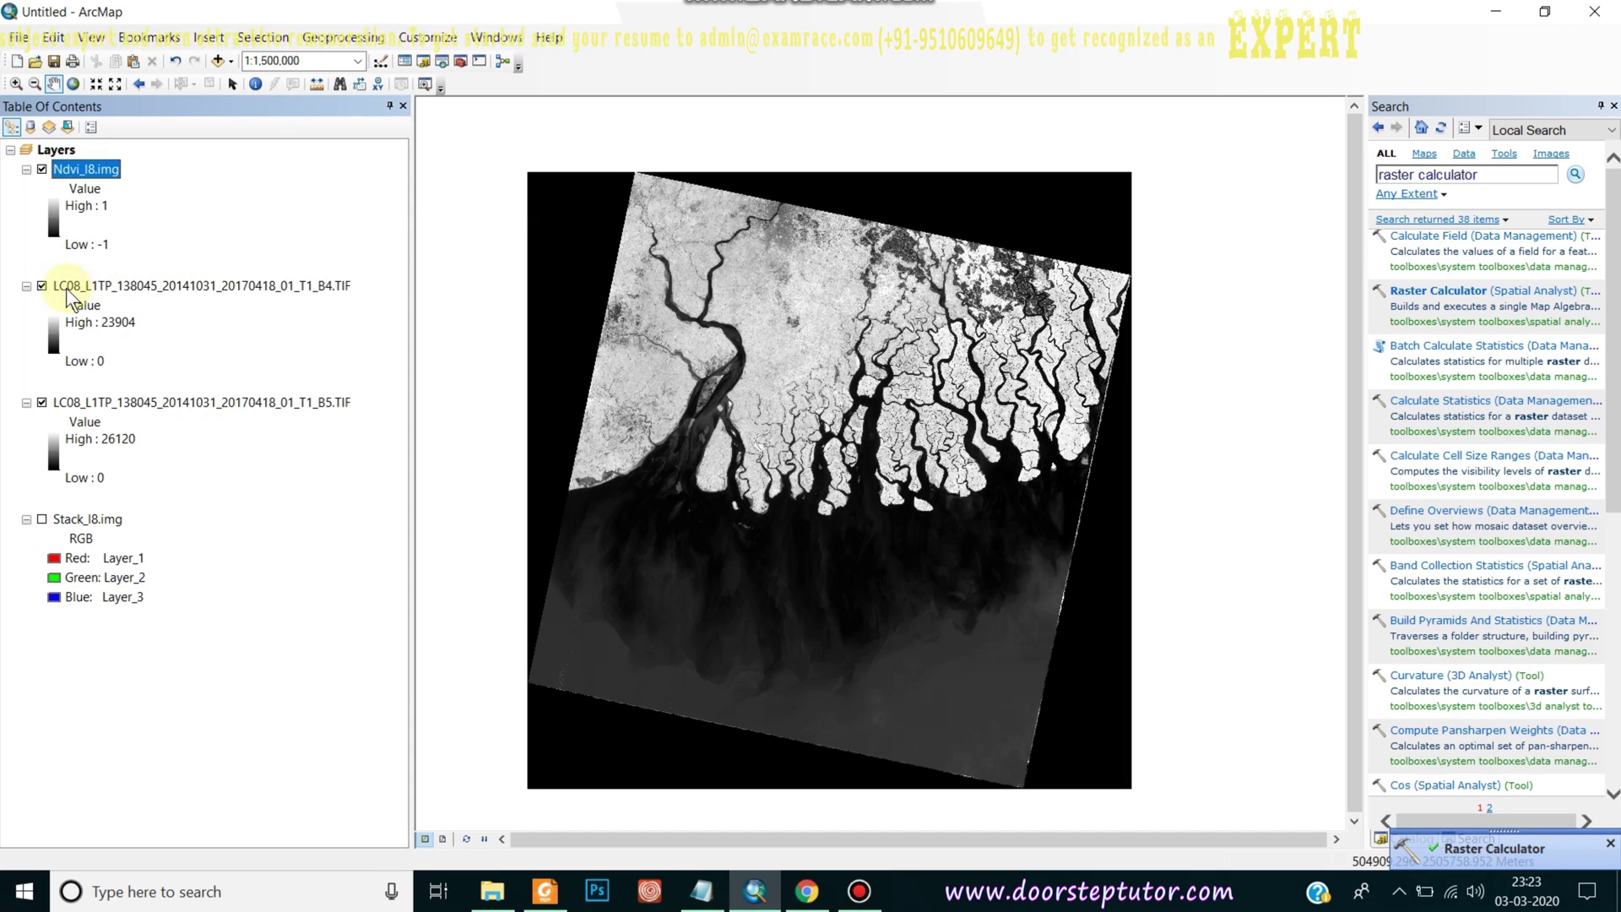
- Hide the B4 and B5 layers and give Ndvi_l8.img a red-yellow-blue colour ramp
left_click(42, 287)
left_click(40, 402)
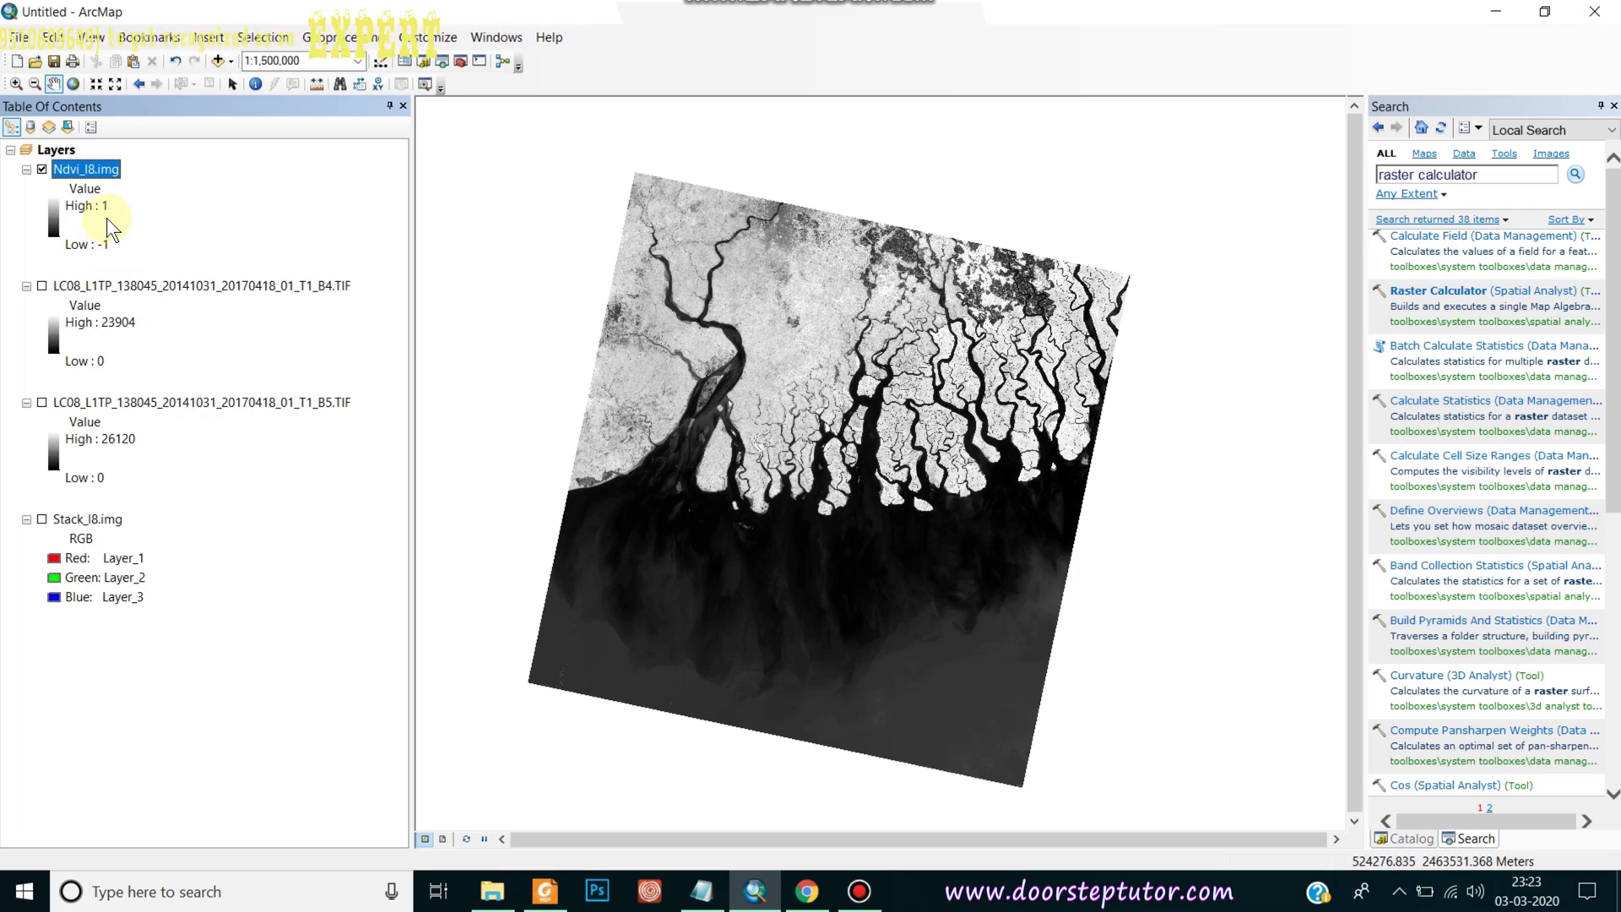
double_click(55, 217)
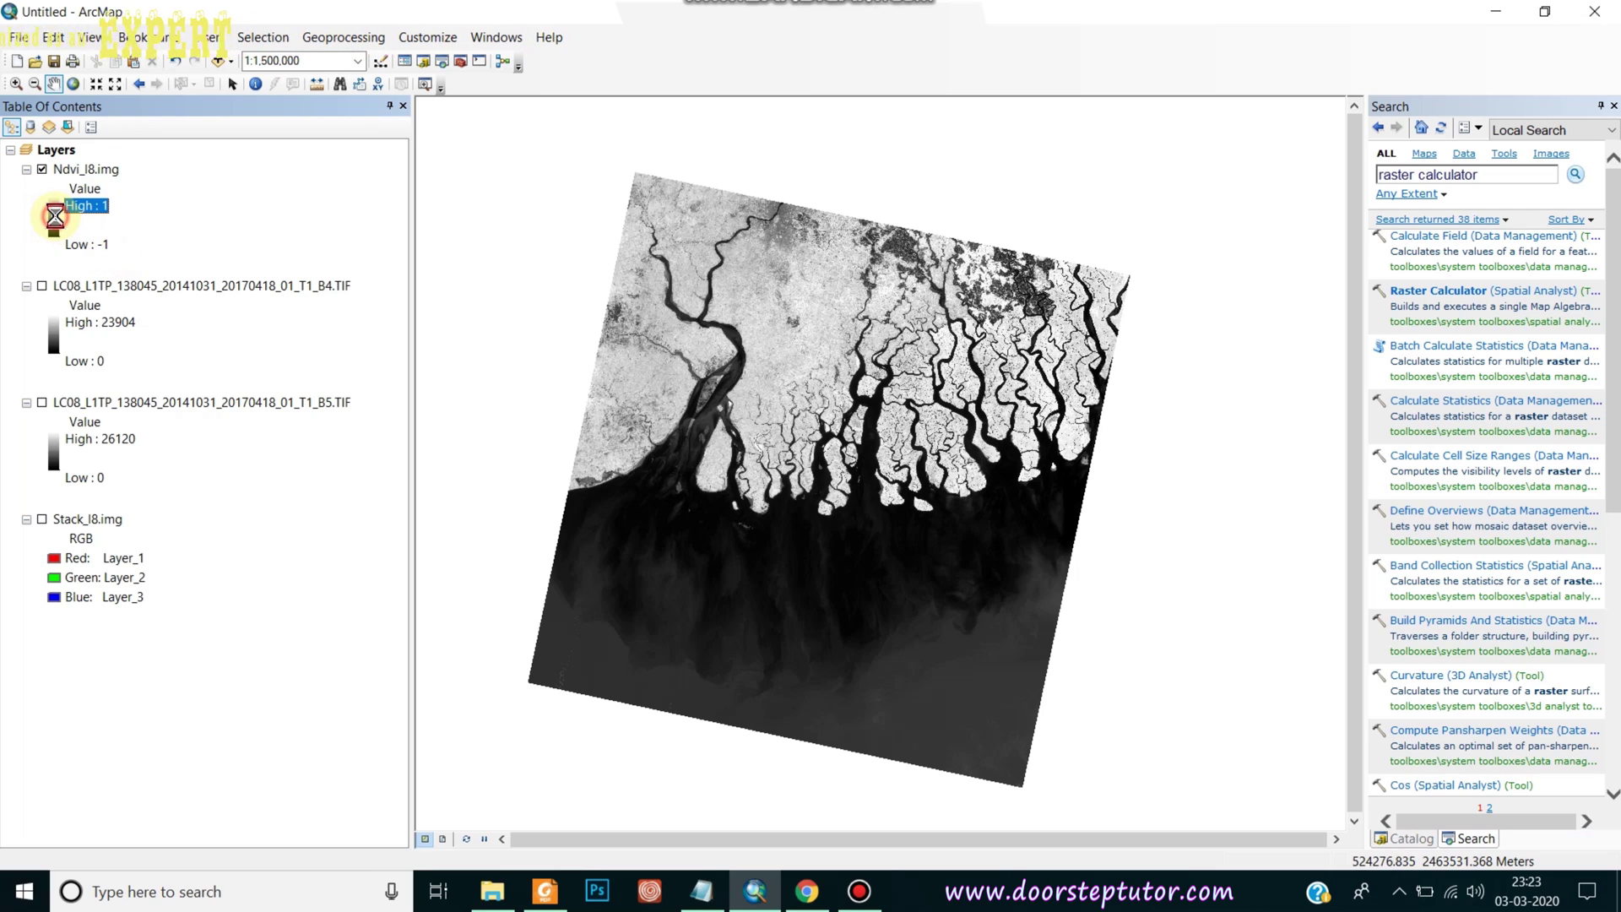
left_click(179, 285)
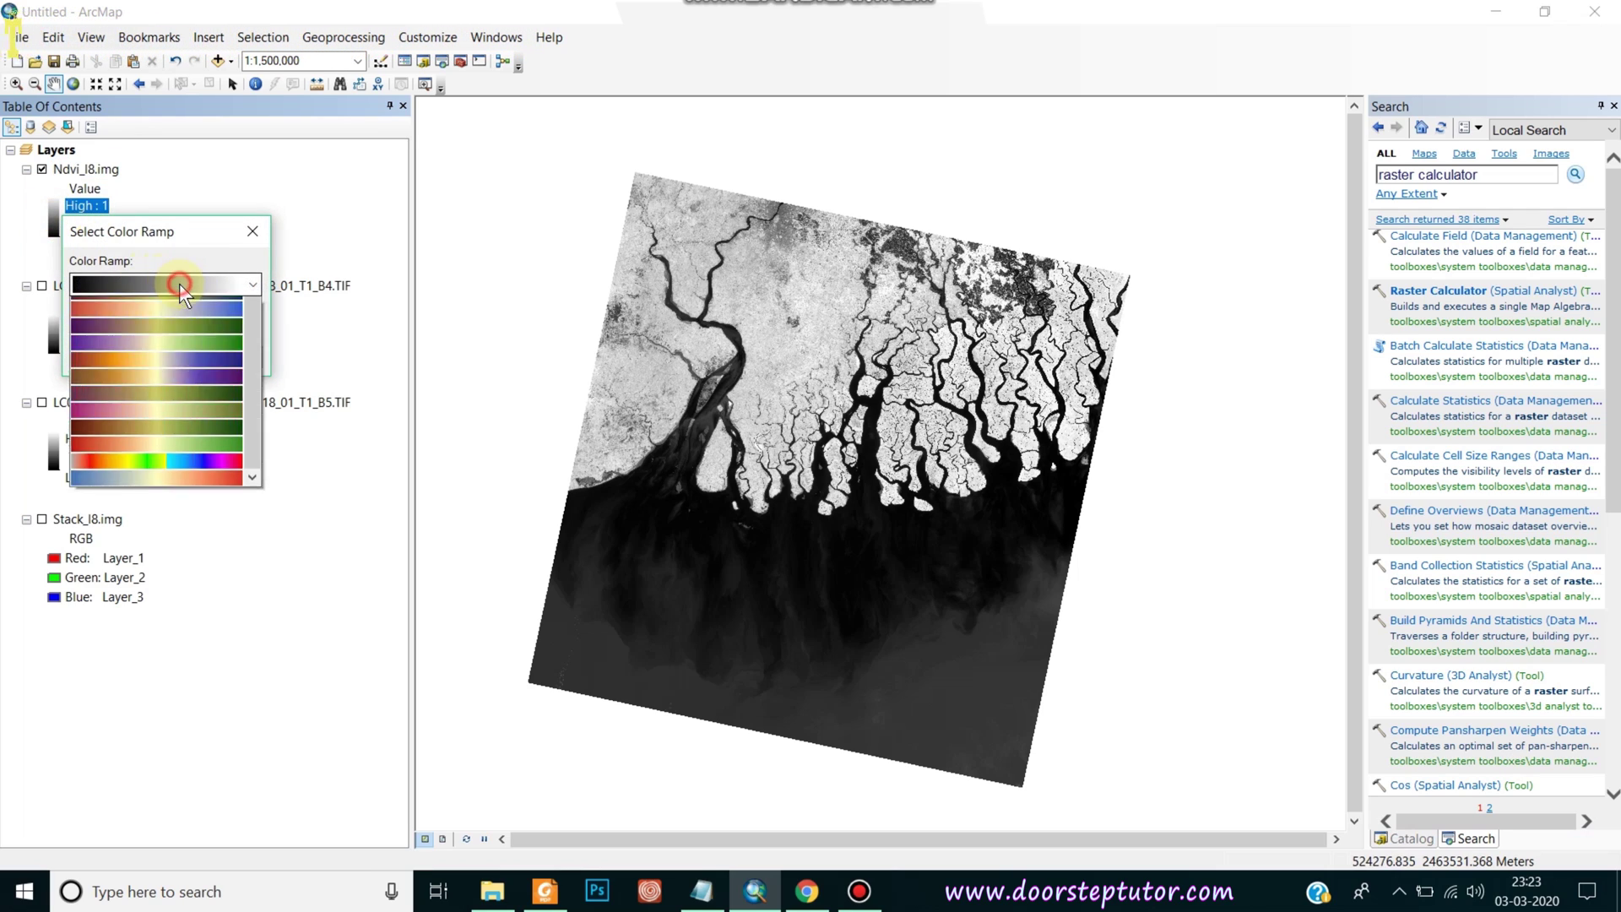
left_click(160, 338)
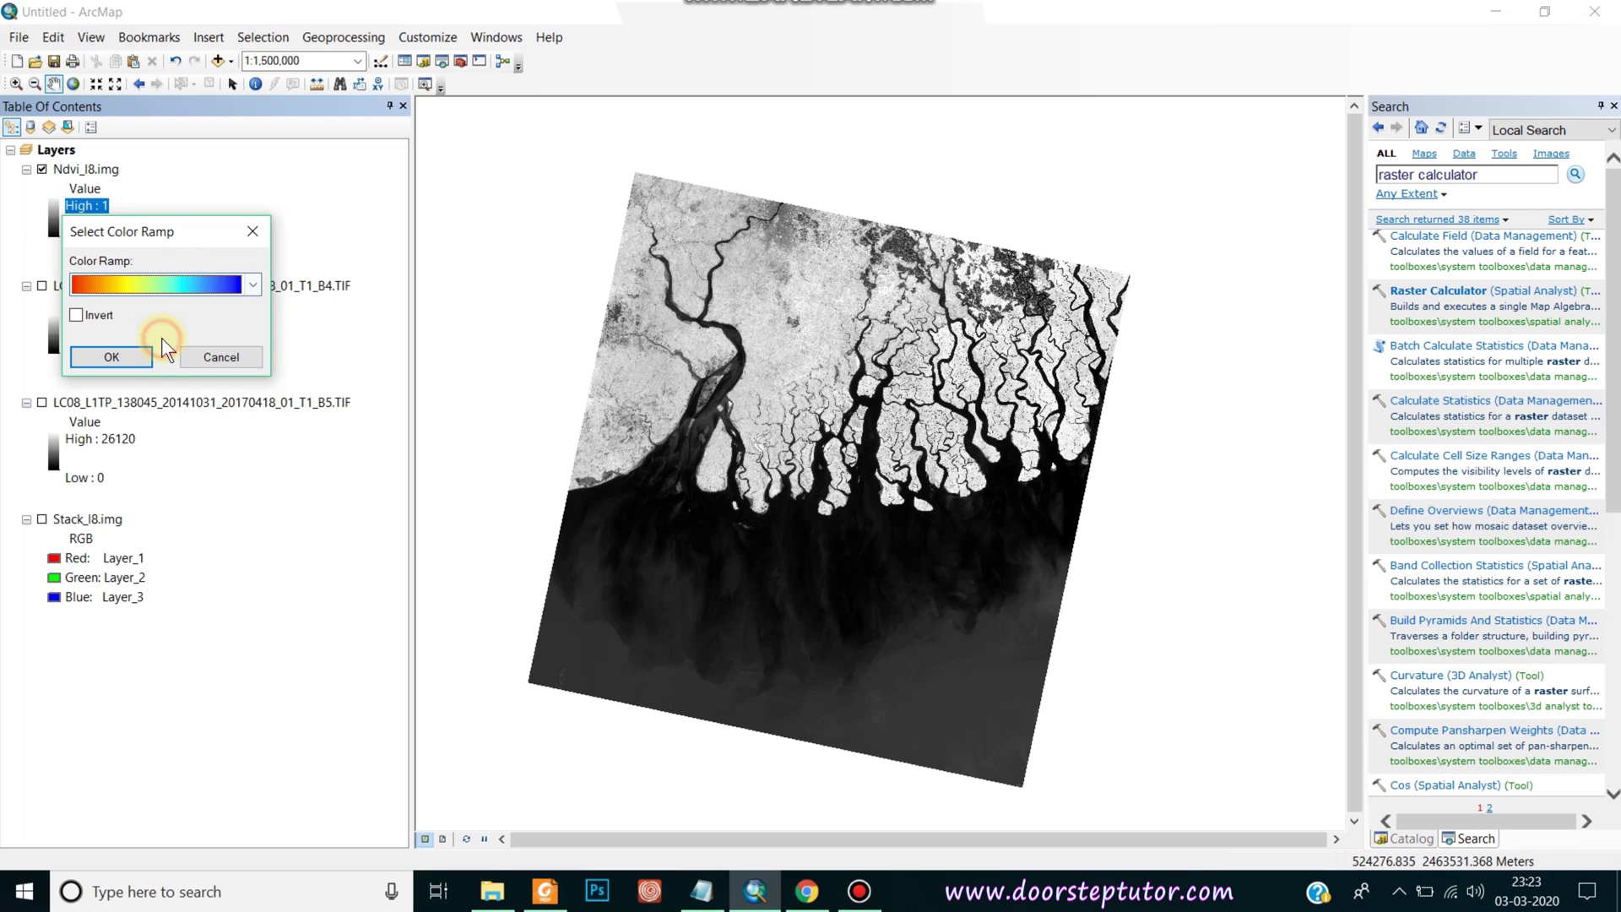
left_click(128, 352)
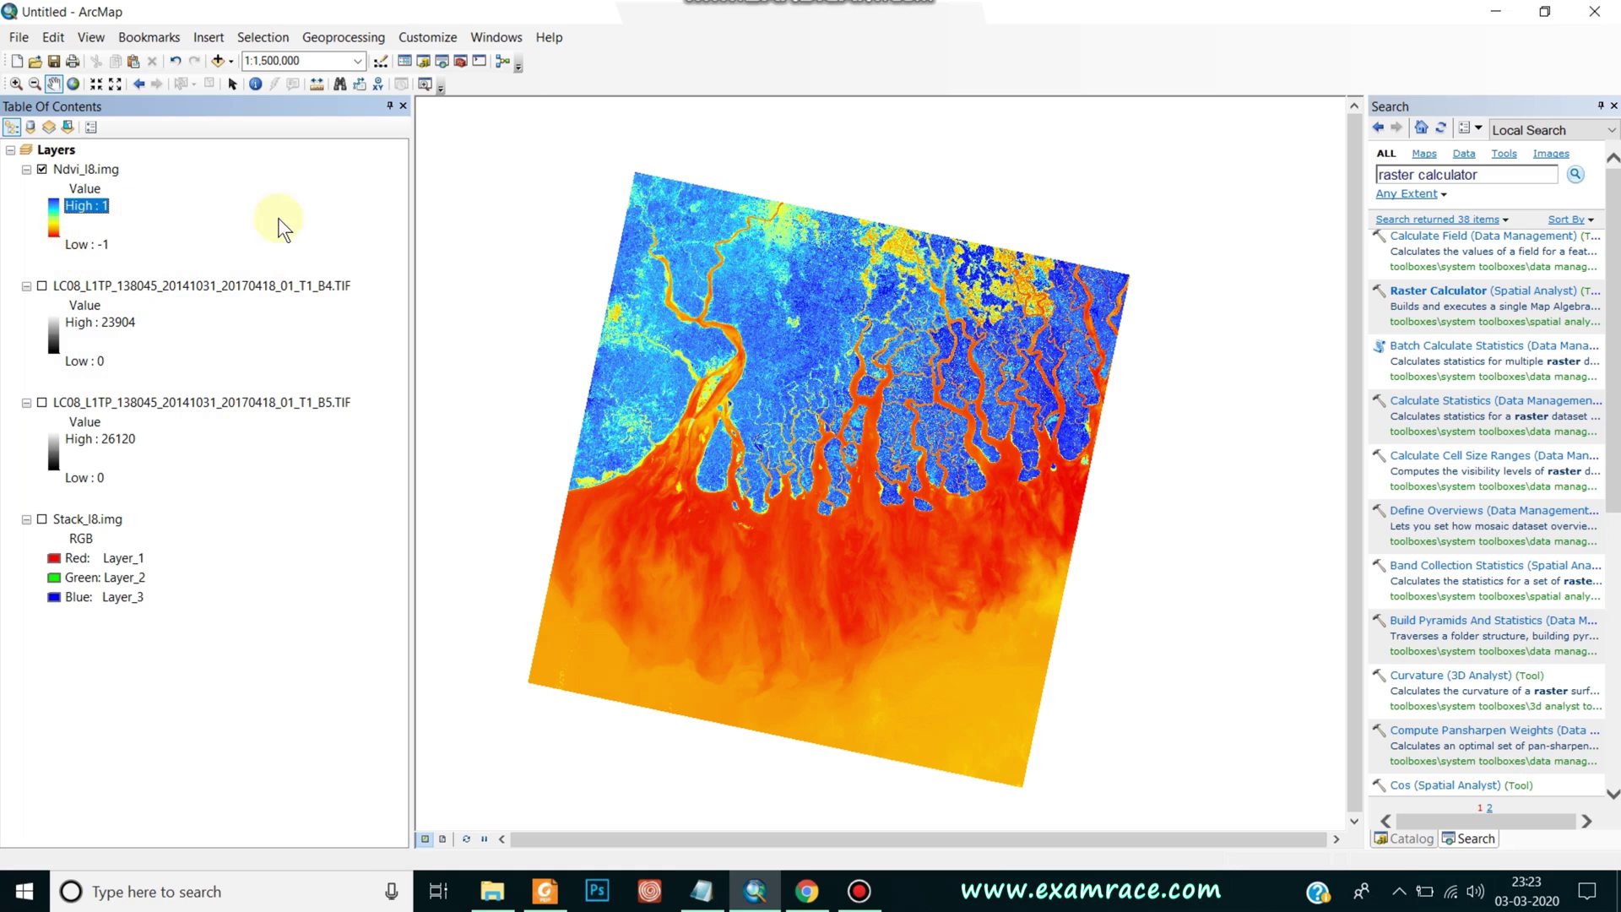
- Zoom and pan around the Ndvi_l8.img map to inspect delta vegetation and water
scroll(854, 317, "down", 1)
scroll(854, 317, "up", 1)
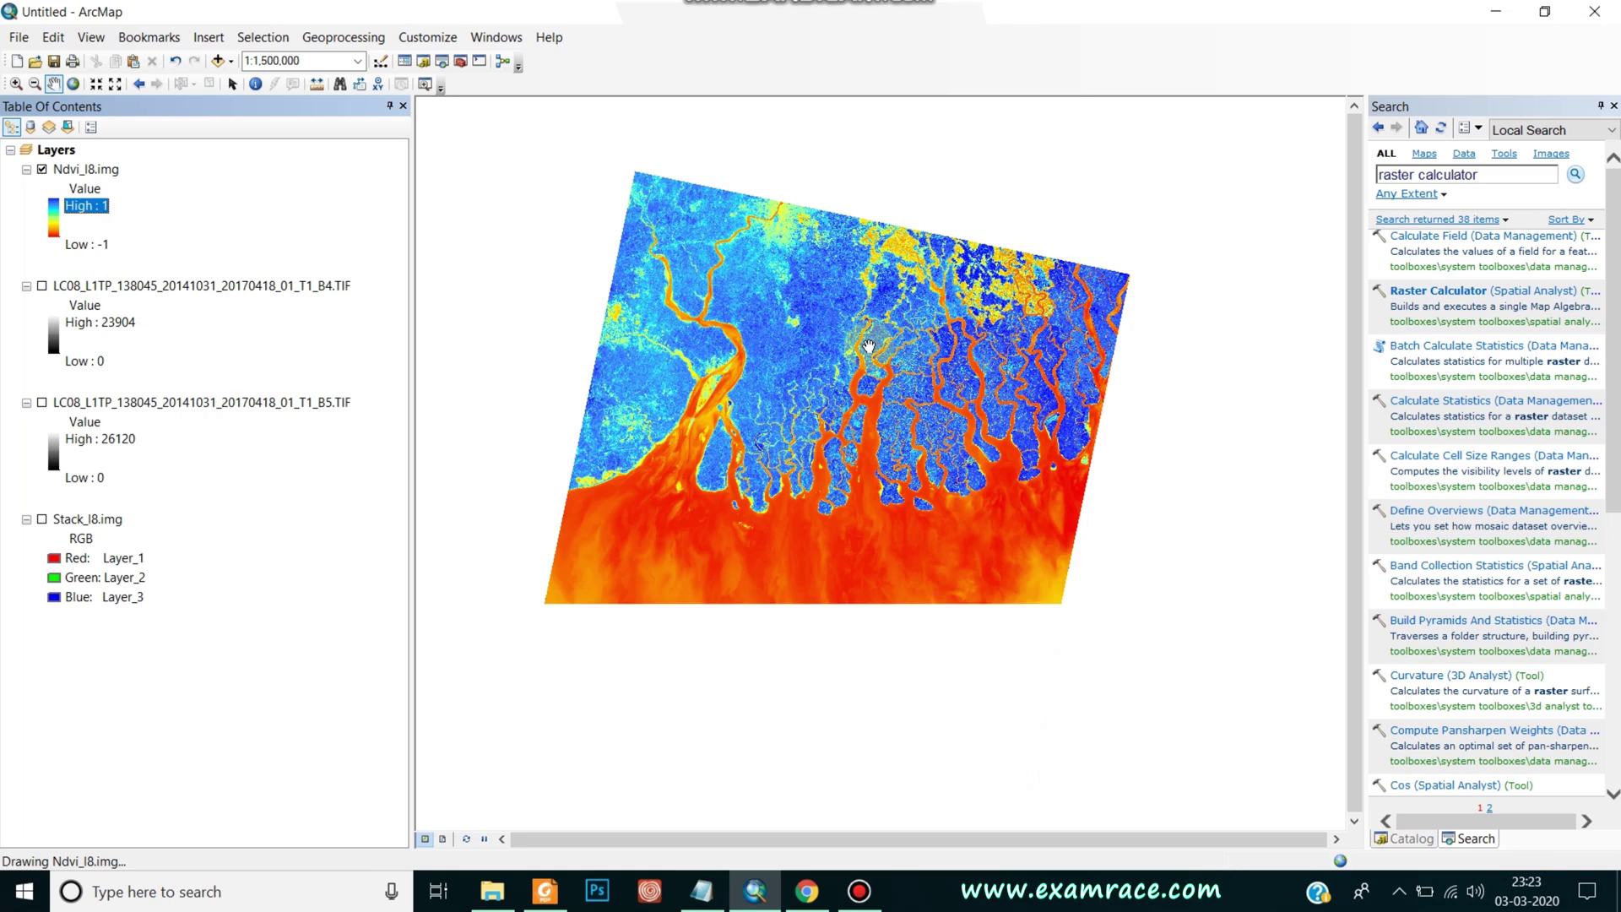
scroll(862, 430, "down", 1)
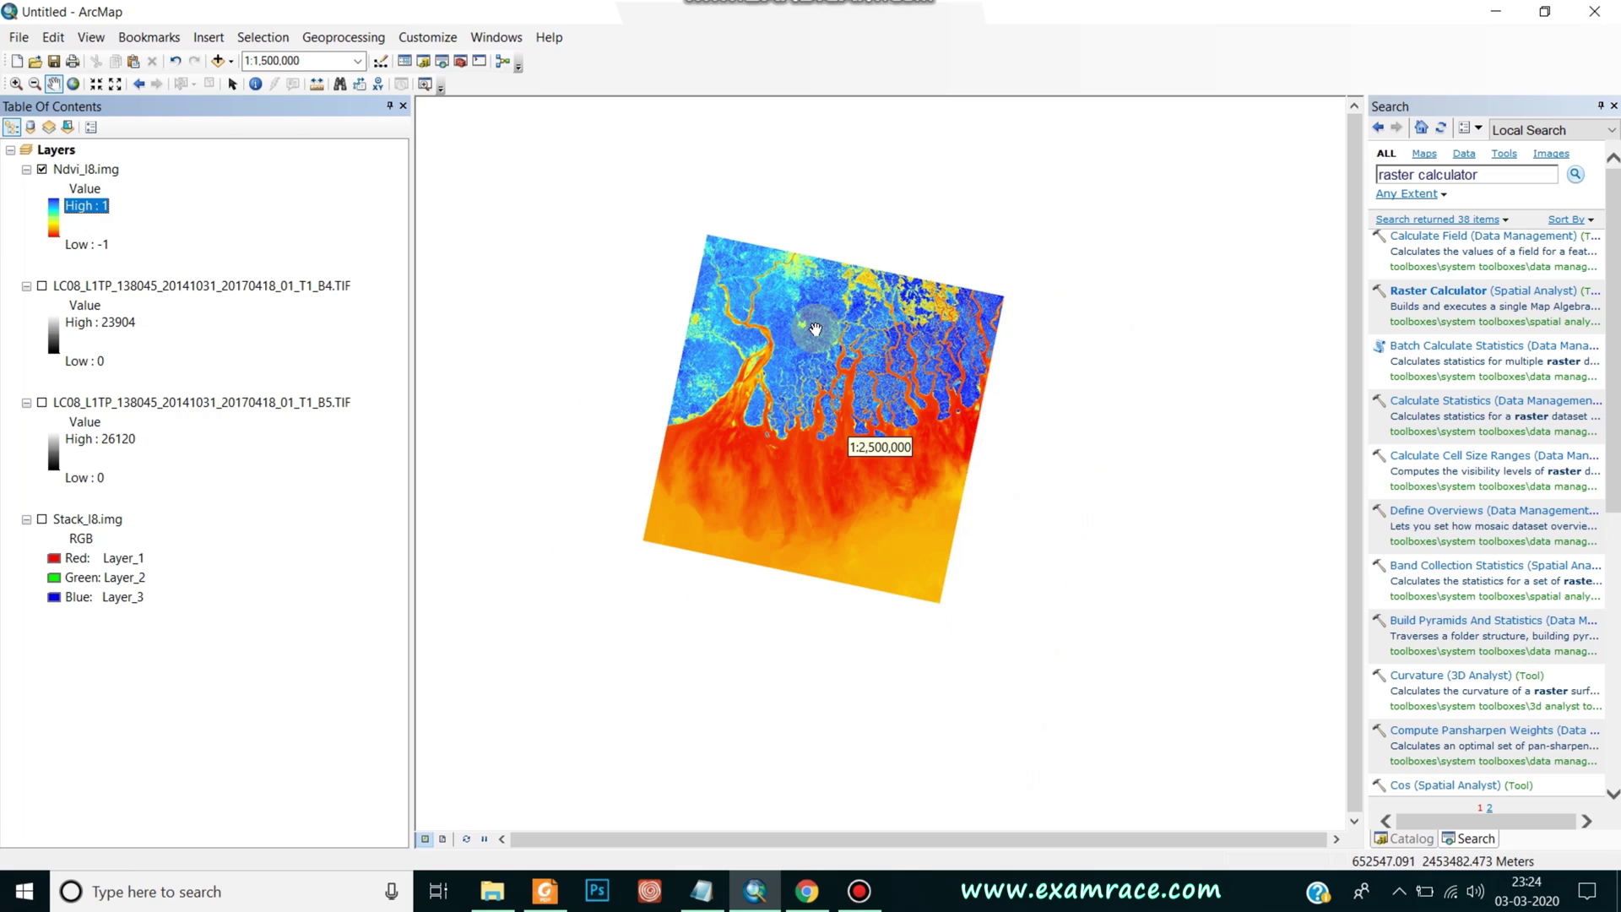
scroll(861, 431, "up", 1)
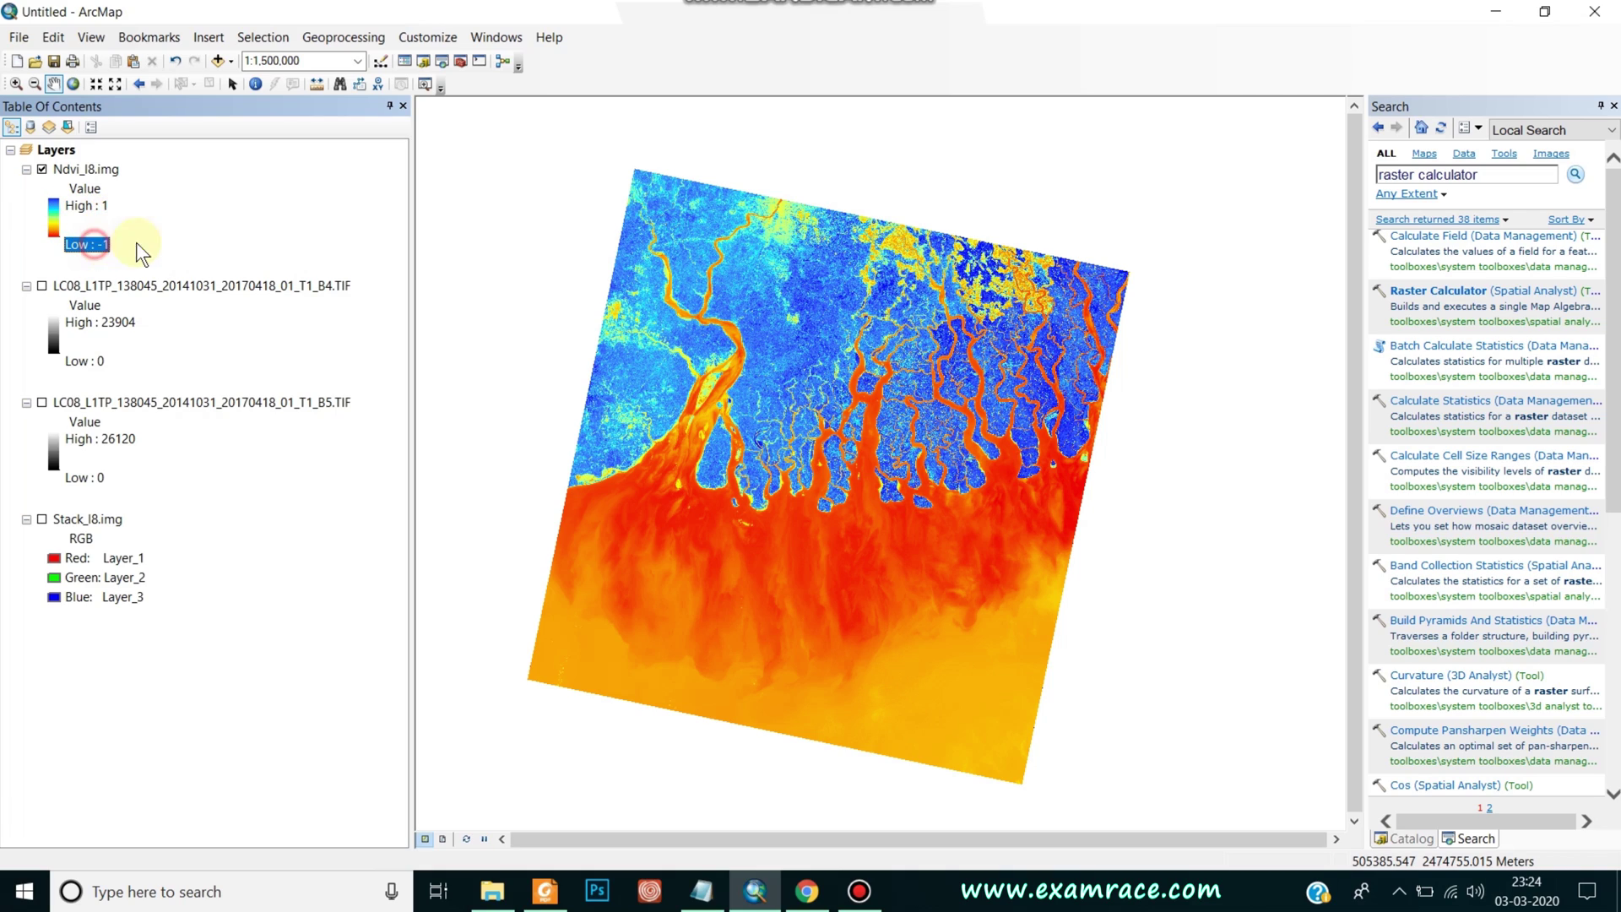
left_click(94, 203)
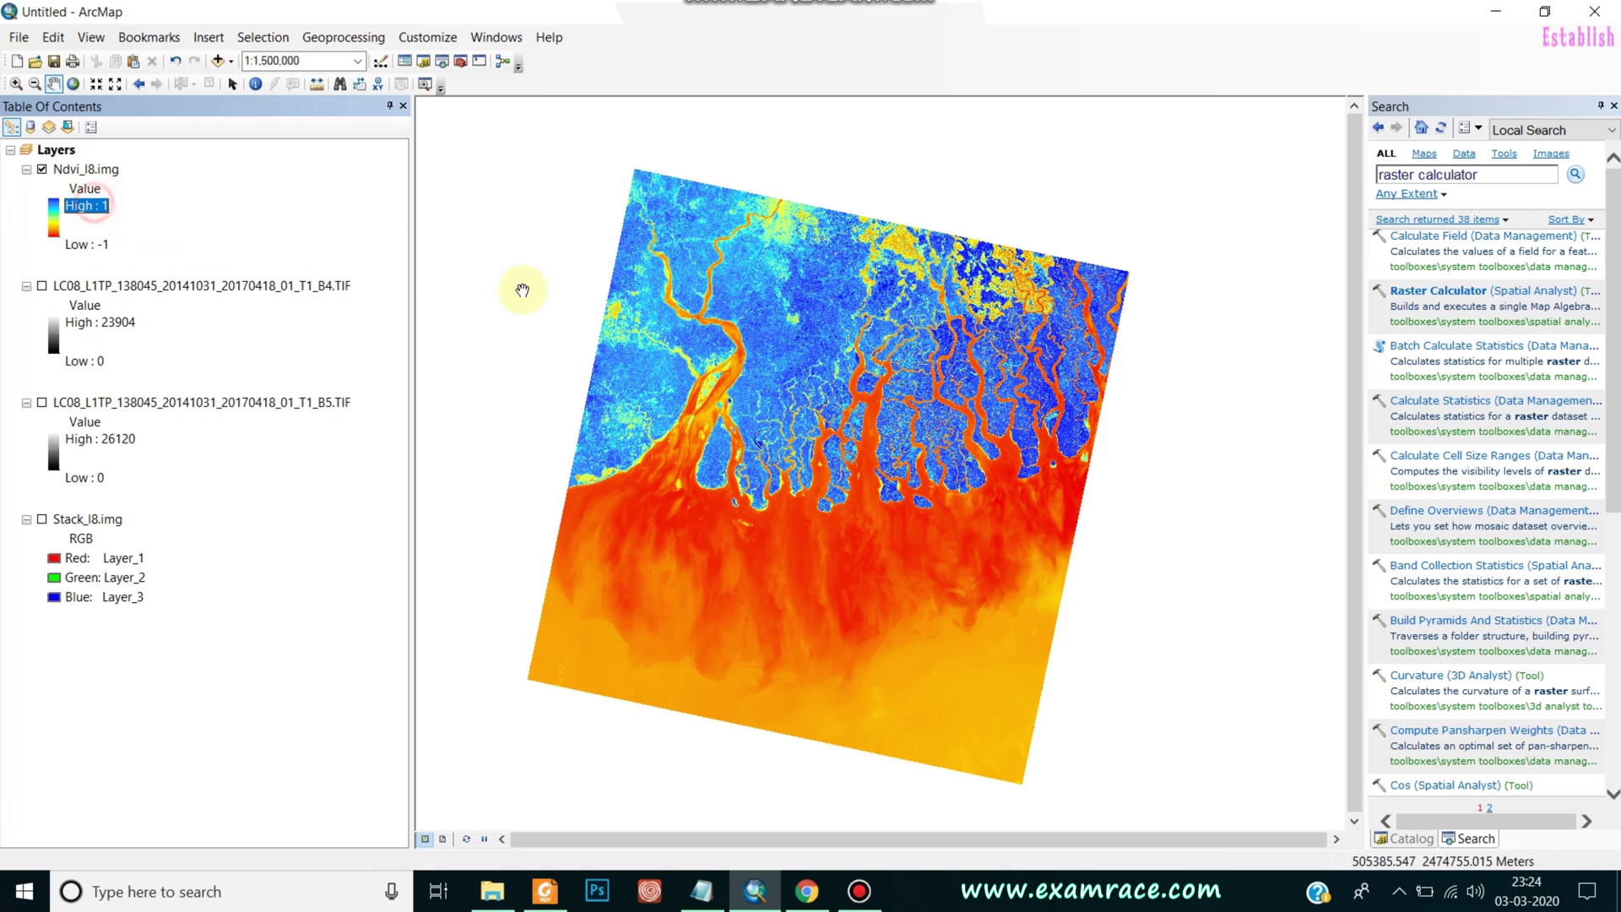
scroll(864, 430, "down", 2)
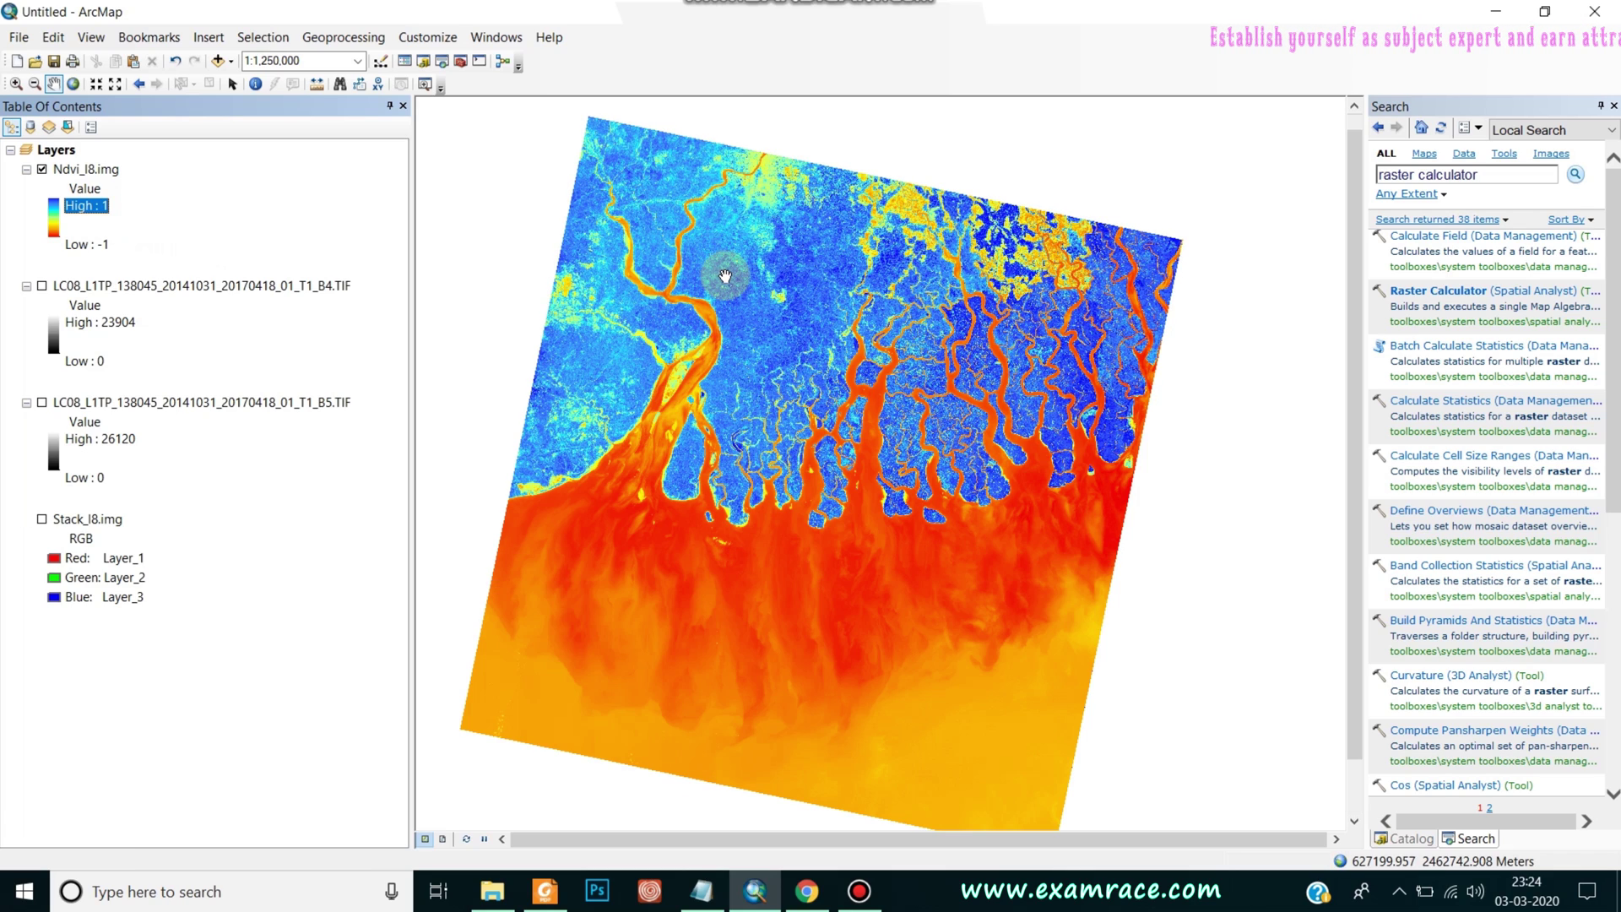
left_click_drag(768, 152, 738, 173)
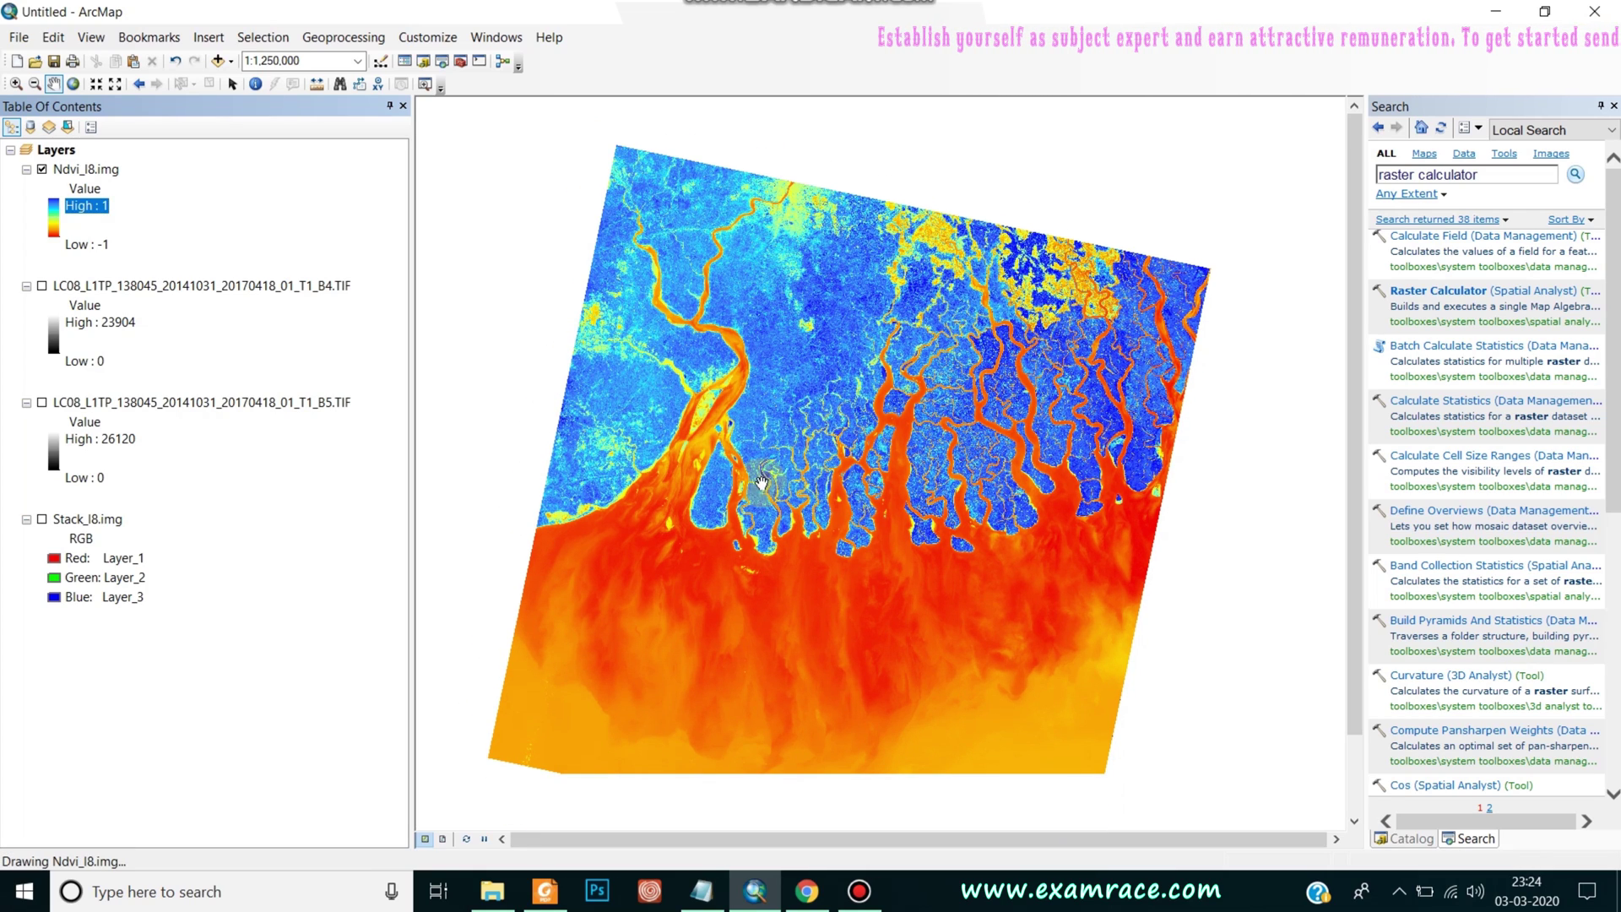
left_click_drag(948, 624, 958, 577)
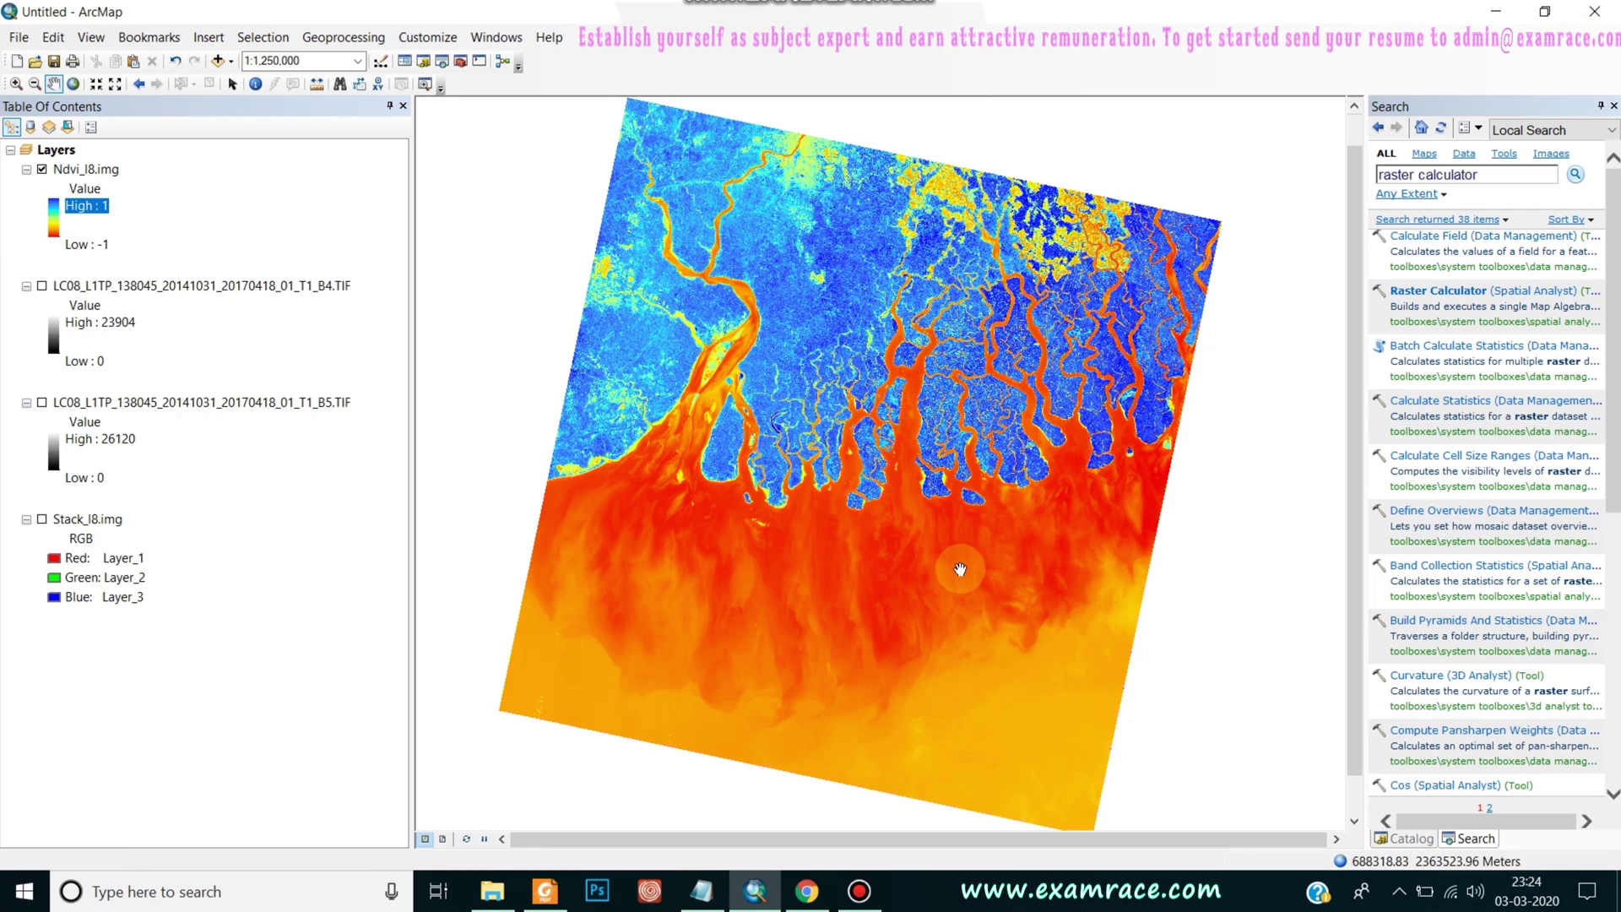
scroll(963, 565, "up", 2)
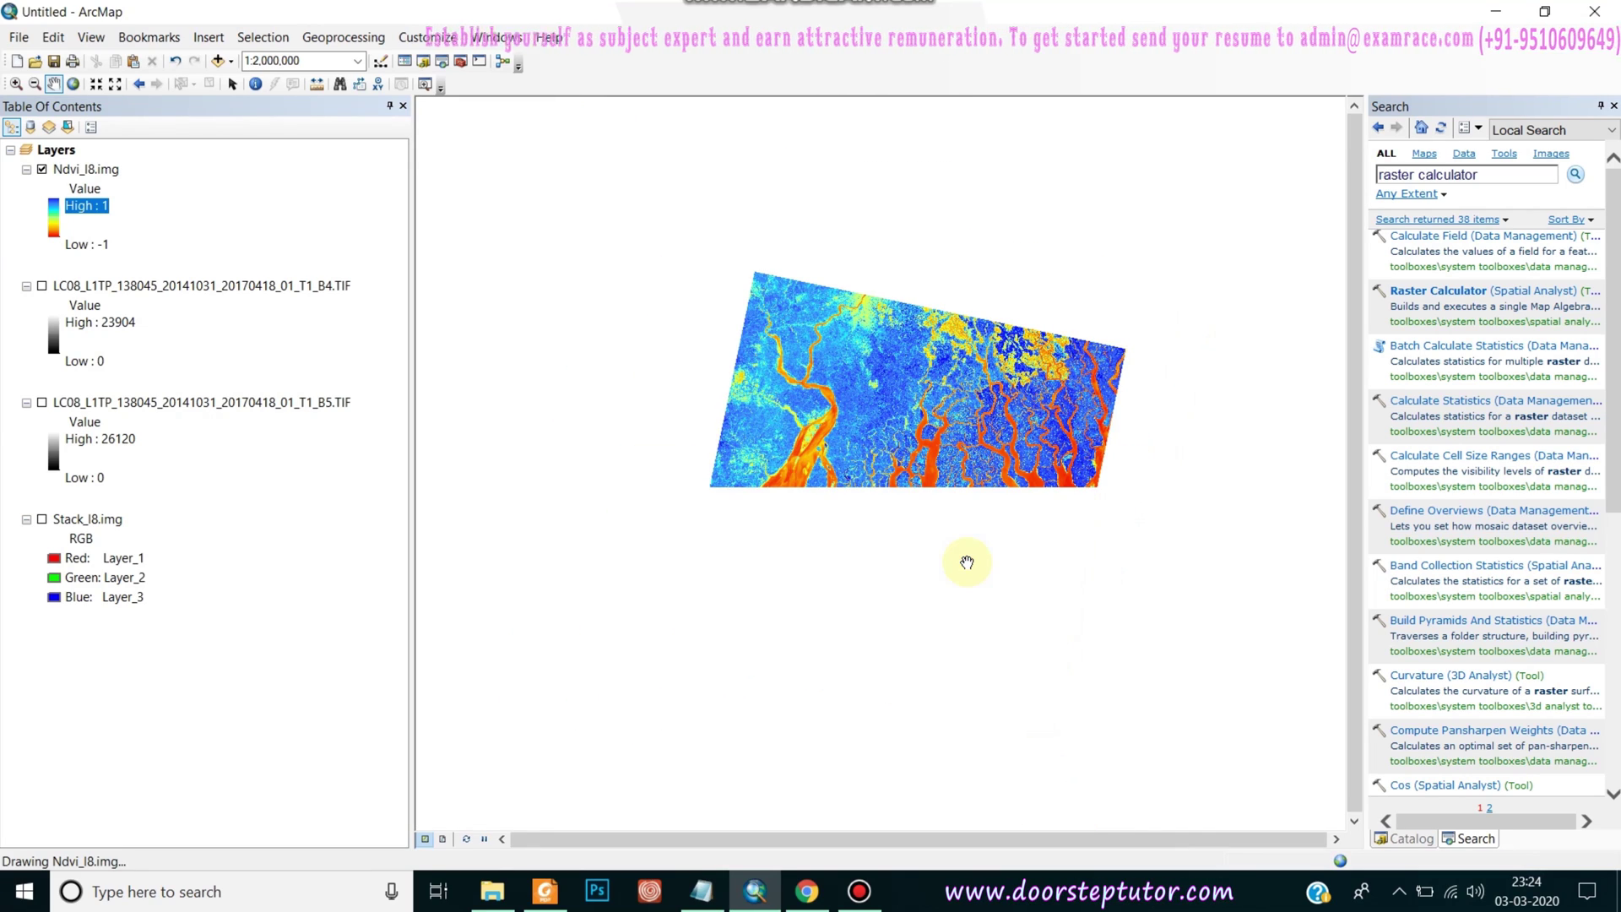
scroll(967, 562, "down", 2)
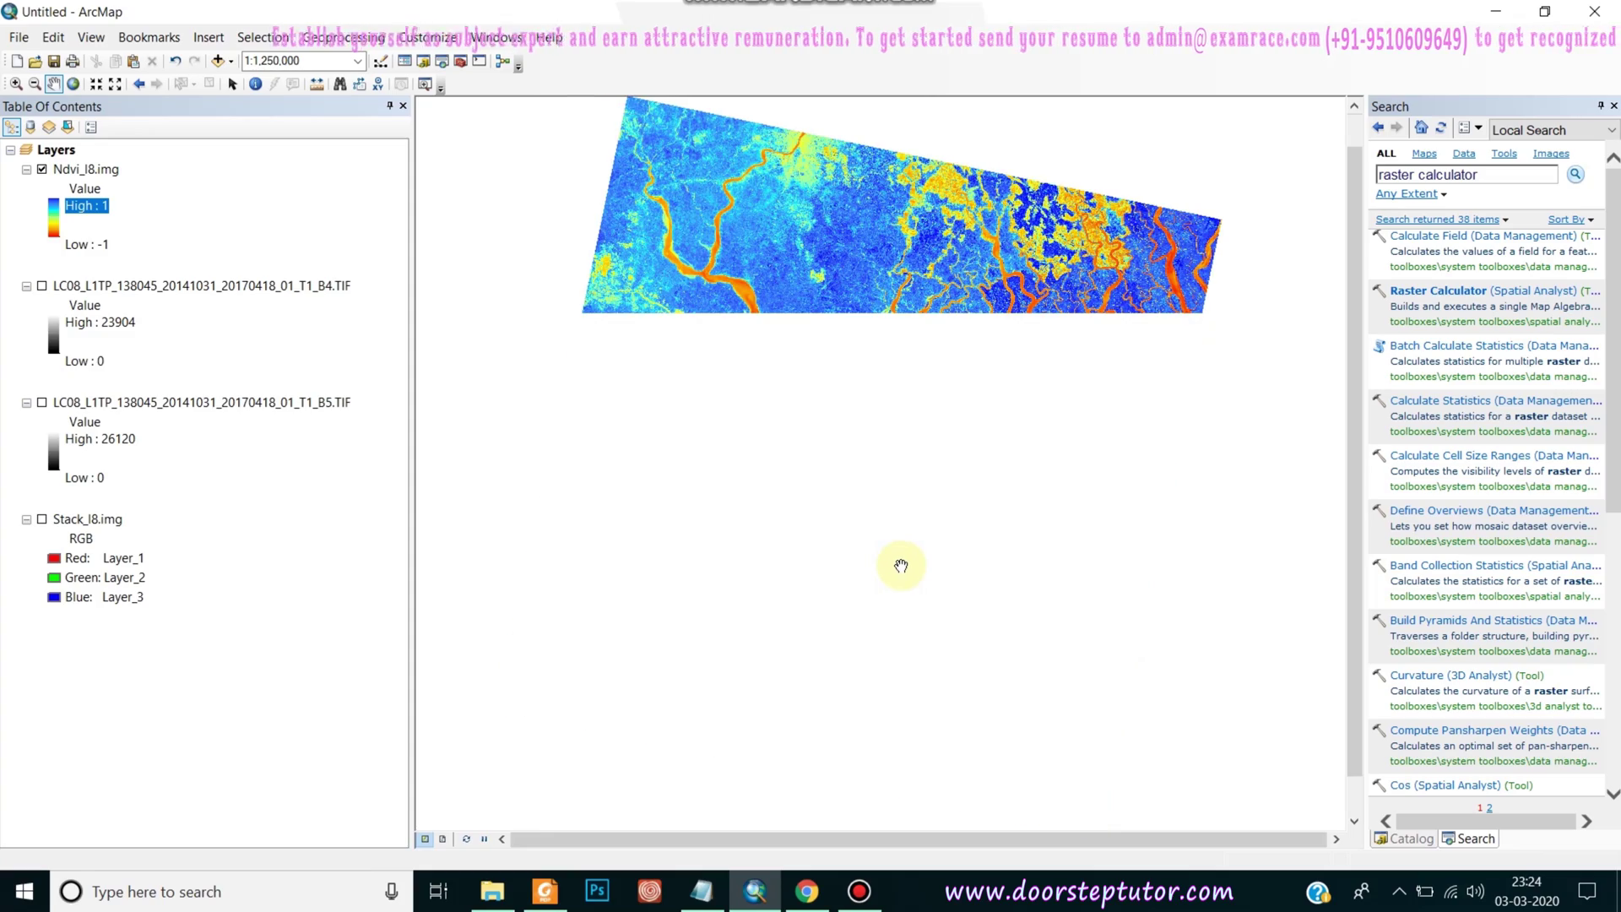